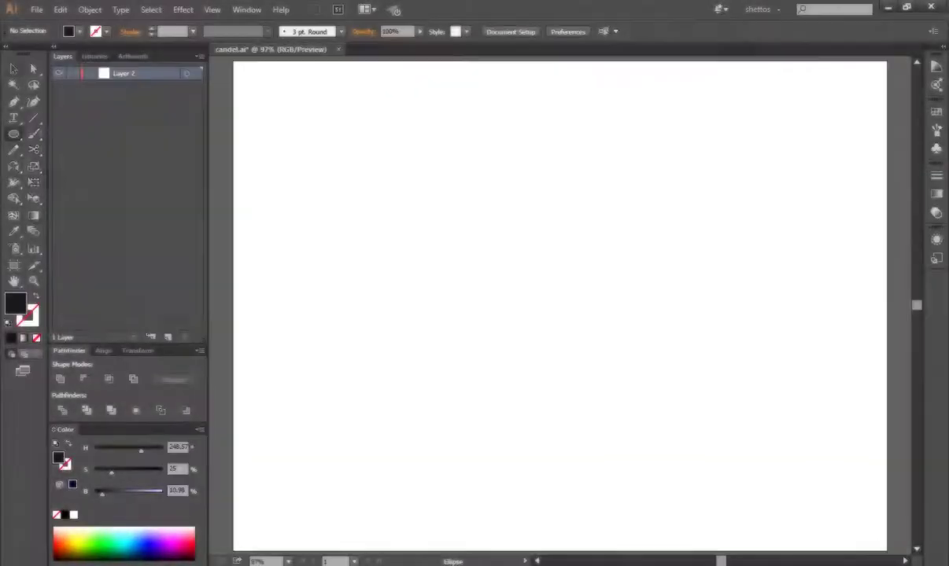
- Draw a circle with no fill and a thick dark red outline
drag(540, 297, 698, 454)
click(35, 295)
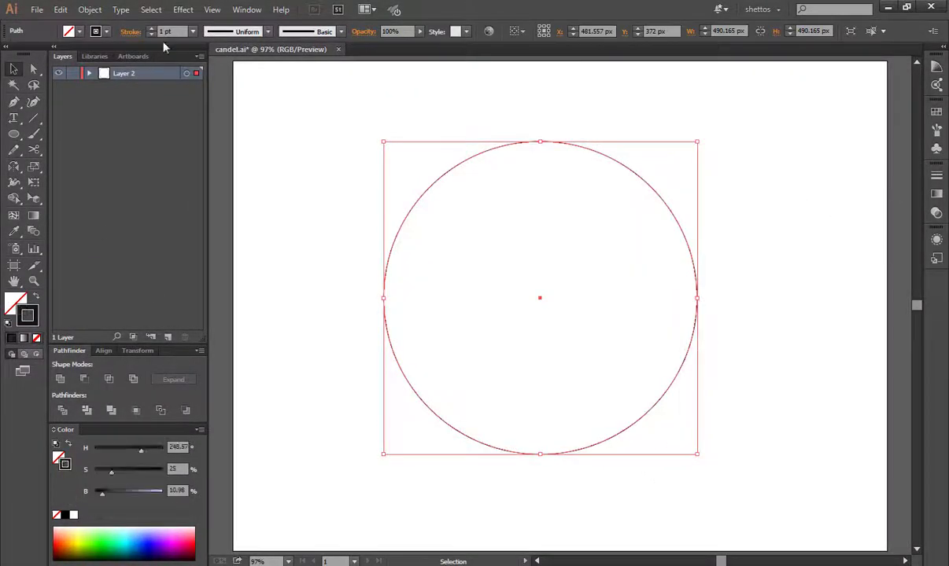
click(106, 31)
click(122, 74)
key(ctrl+shift+a)
- Pencil a bean-shaped ear overlapping the circle's left side
key(n)
key(ctrl+plus)
mouse_move(369, 117)
mouse_down()
mouse_move(291, 378)
mouse_move(371, 118)
mouse_move(375, 407)
mouse_up()
key(ctrl+z)
drag(368, 126, 370, 131)
key(ctrl+z)
drag(370, 132, 399, 220)
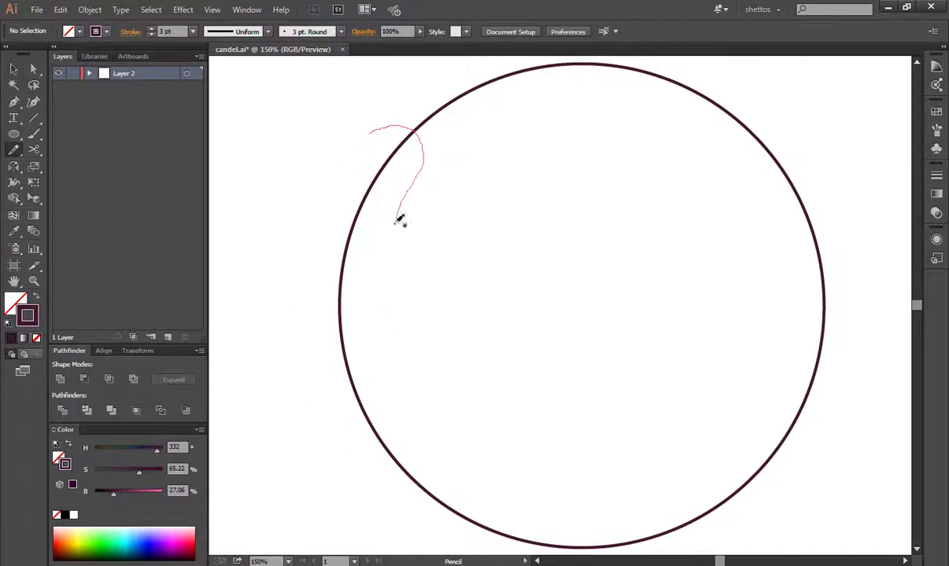
drag(336, 183, 370, 129)
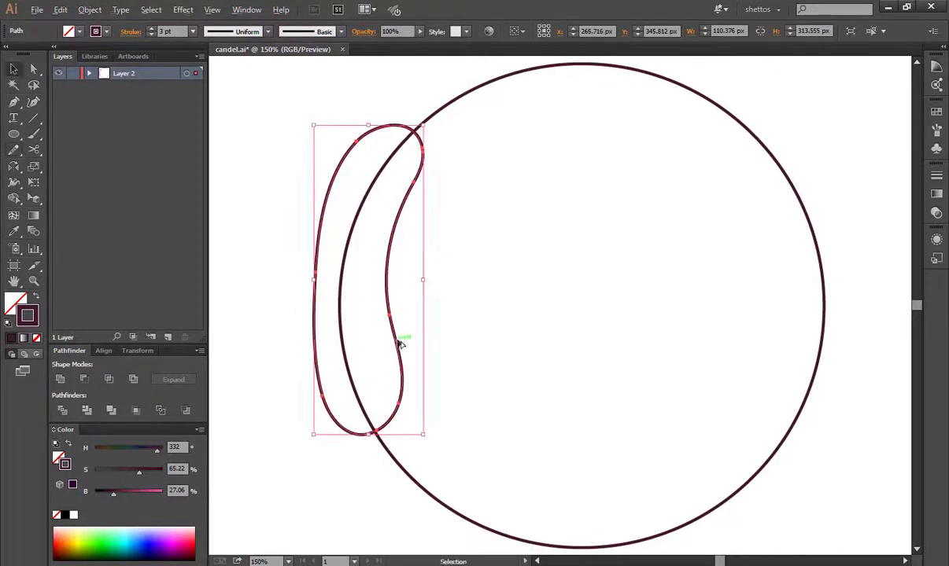
- Duplicate the bean, then rotate, resize and position it on the circle's right side
drag(400, 344, 847, 349)
right_click(809, 340)
click(720, 433)
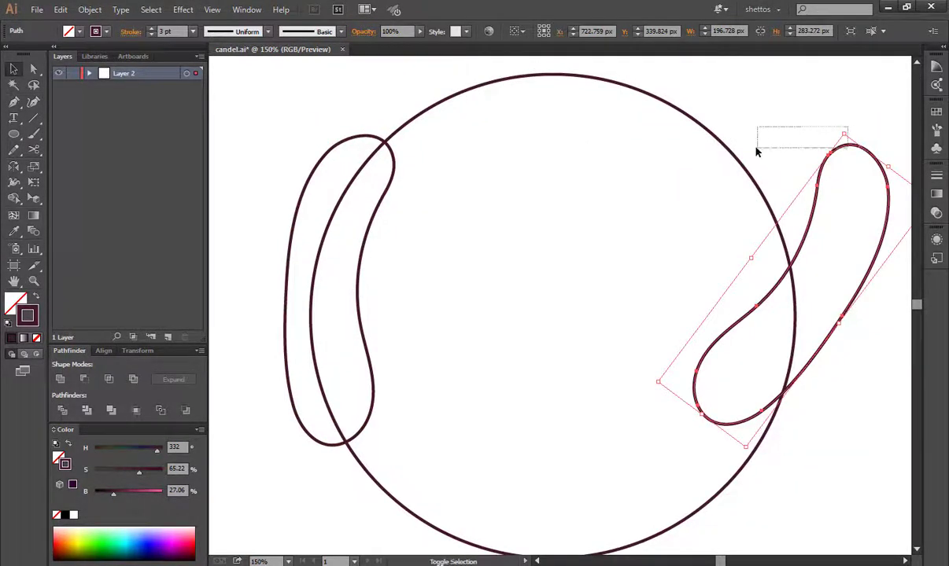
mouse_move(756, 151)
mouse_down()
mouse_move(812, 105)
mouse_move(833, 131)
mouse_up()
drag(757, 267, 746, 282)
drag(822, 438, 818, 457)
- Add an offset copy of the left bean and merge the overlapping regions with Shape Builder
key(ctrl+a)
key(shift+m)
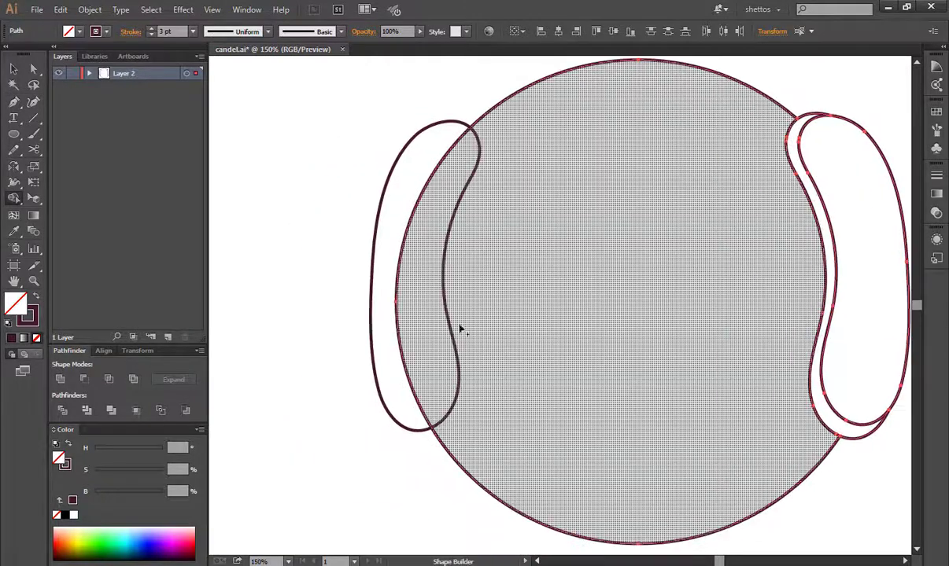
key(v)
click(453, 409)
drag(453, 409, 505, 439)
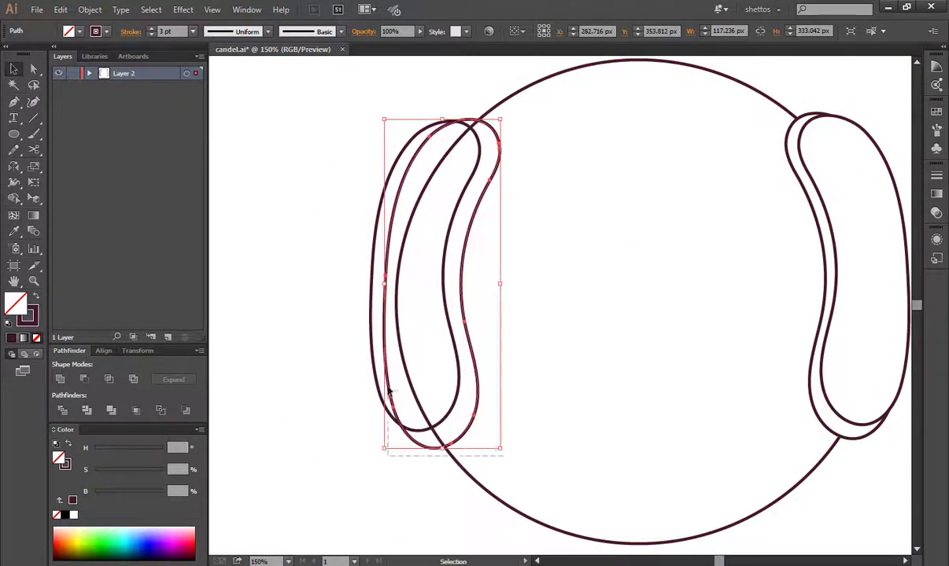
key(ctrl+a)
key(shift+m)
click(466, 144)
key(ctrl+shift+a)
- Draw a bean-shaped mouth near the bottom of the face
key(n)
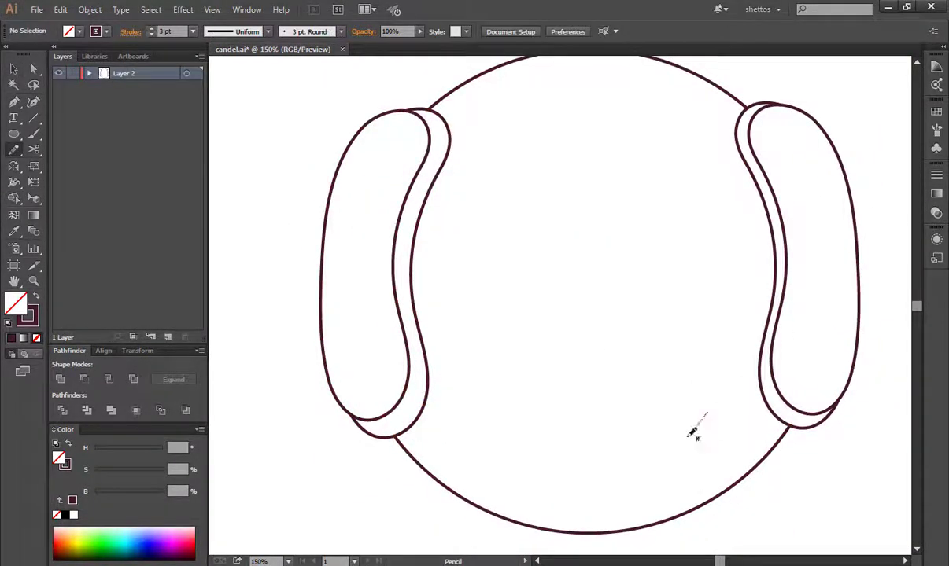
drag(639, 446, 610, 471)
key(ctrl+z)
mouse_move(689, 433)
mouse_down()
mouse_move(603, 402)
mouse_move(695, 426)
mouse_up()
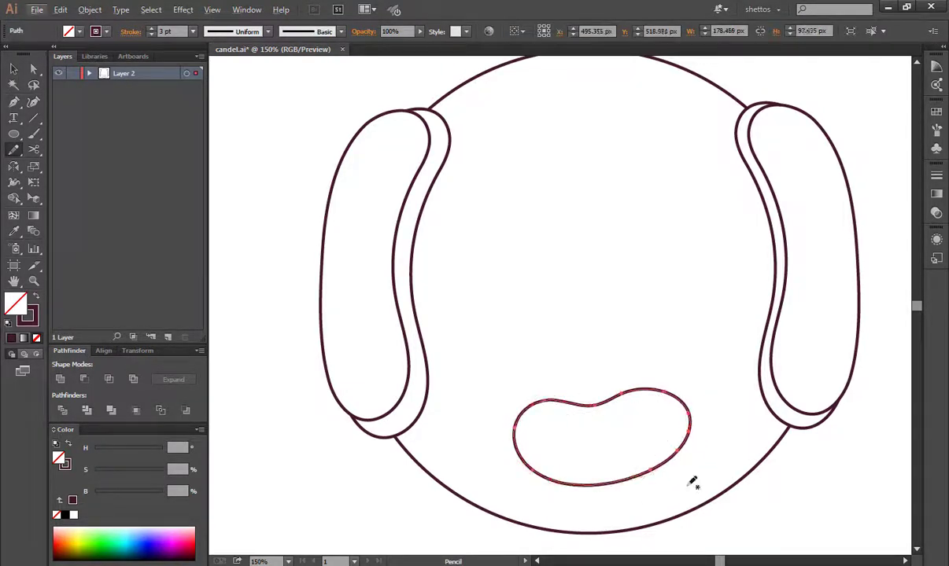
key(ctrl+shift+a)
- Draw the upper lip curve and a curled tongue inside the mouth
key(ctrl+plus)
drag(600, 331, 595, 368)
drag(595, 368, 577, 417)
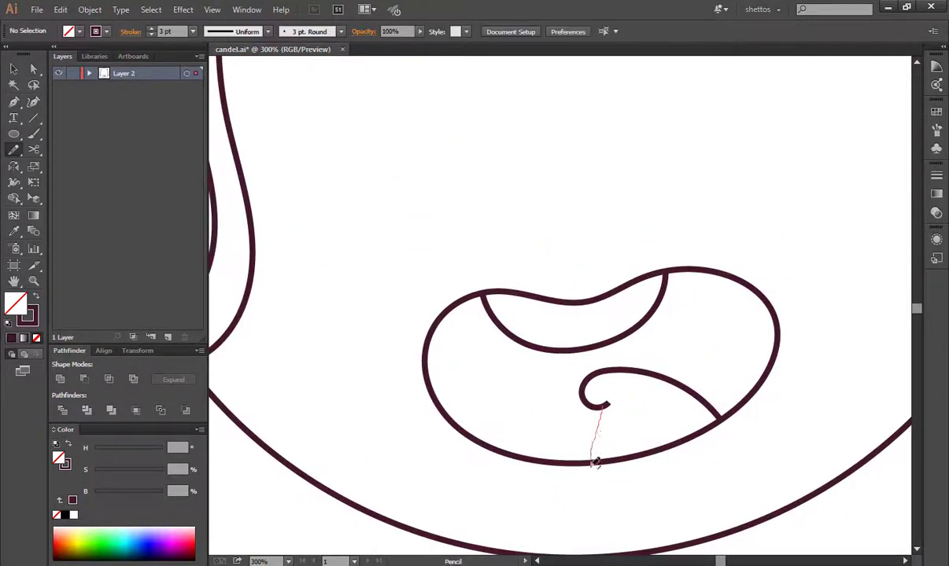
drag(595, 463, 590, 466)
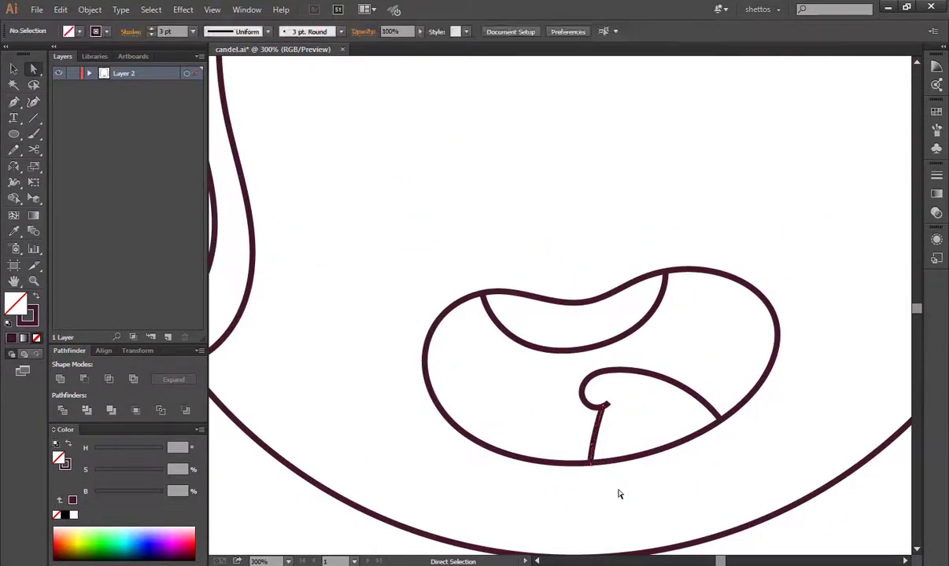
key(ctrl+minus)
- Draw a triangle with the Pen tool and resize it above the mouth
key(m)
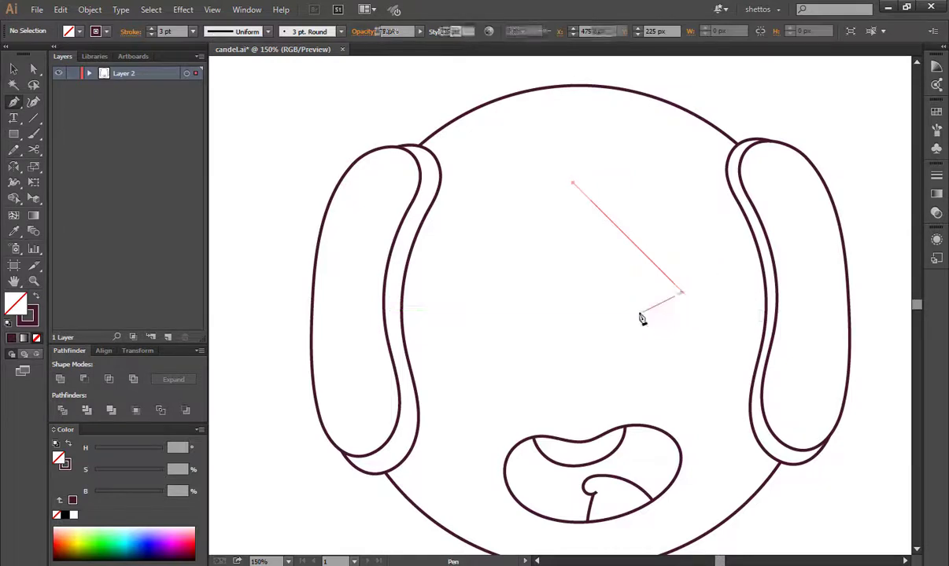
click(573, 183)
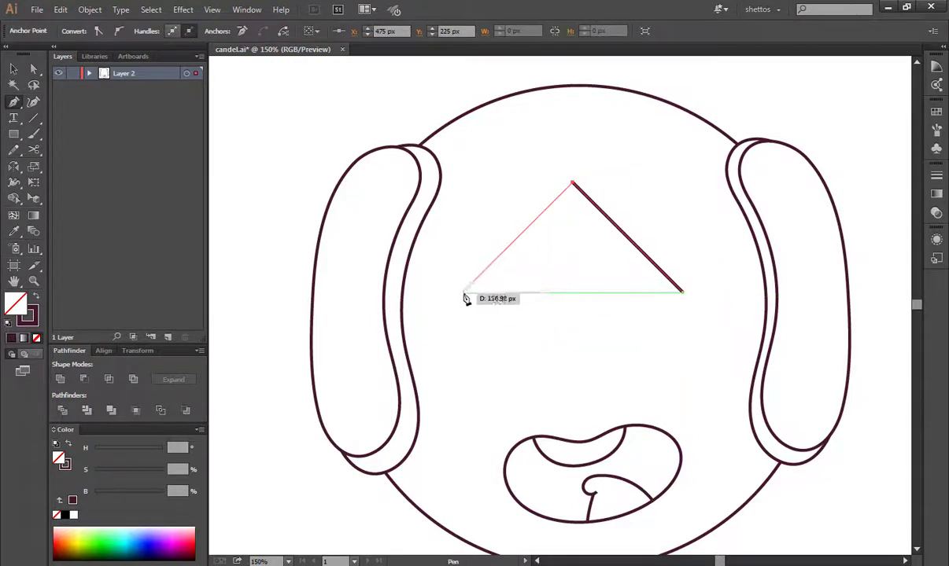
key(v)
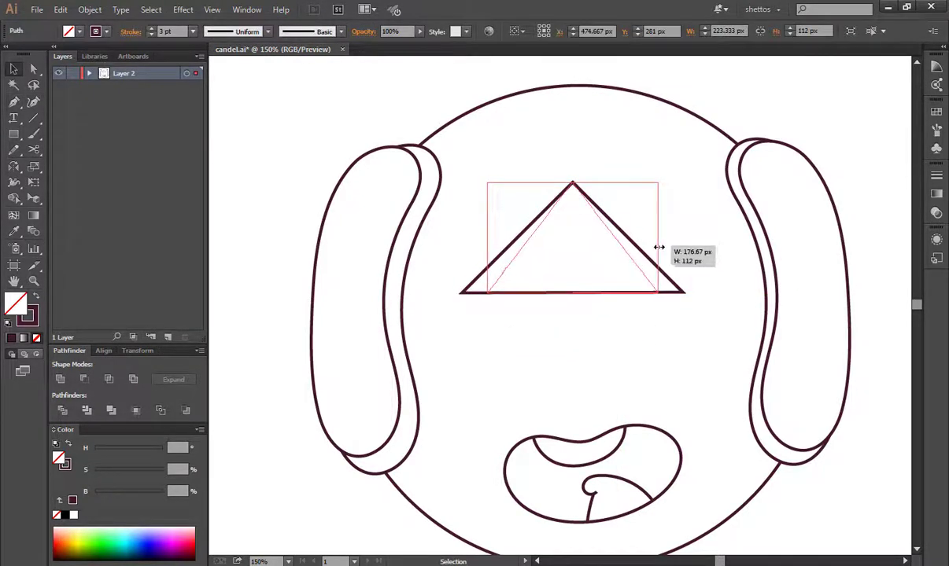
drag(658, 247, 658, 249)
mouse_move(650, 293)
mouse_down()
mouse_move(662, 321)
mouse_move(731, 307)
mouse_up()
- Add a smaller offset triangle nested inside the first one
drag(634, 203, 576, 281)
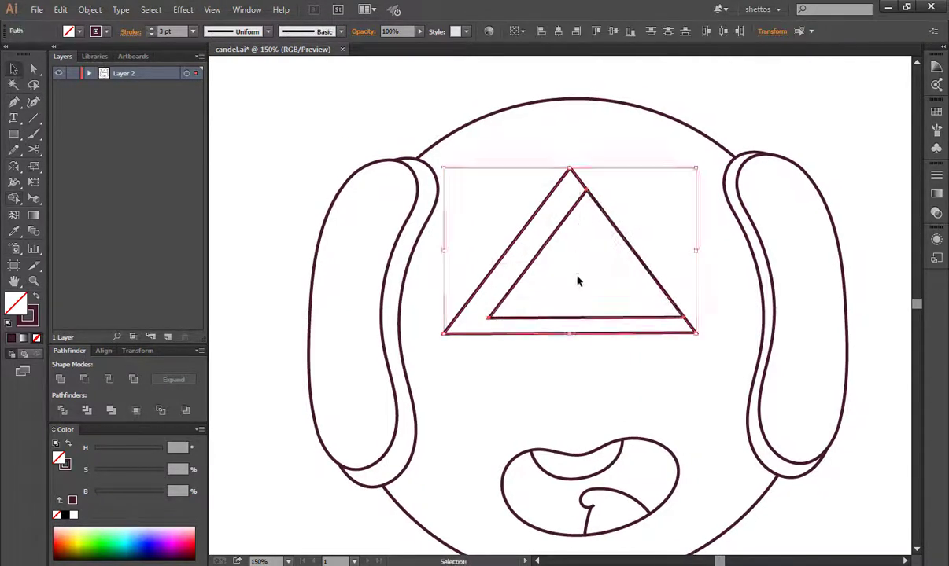
click(720, 201)
scroll(709, 387, down, 3)
key(ctrl+plus)
key(ctrl+plus)
- Pencil a spiky flame tuft hanging below the face
key(n)
drag(498, 432, 558, 247)
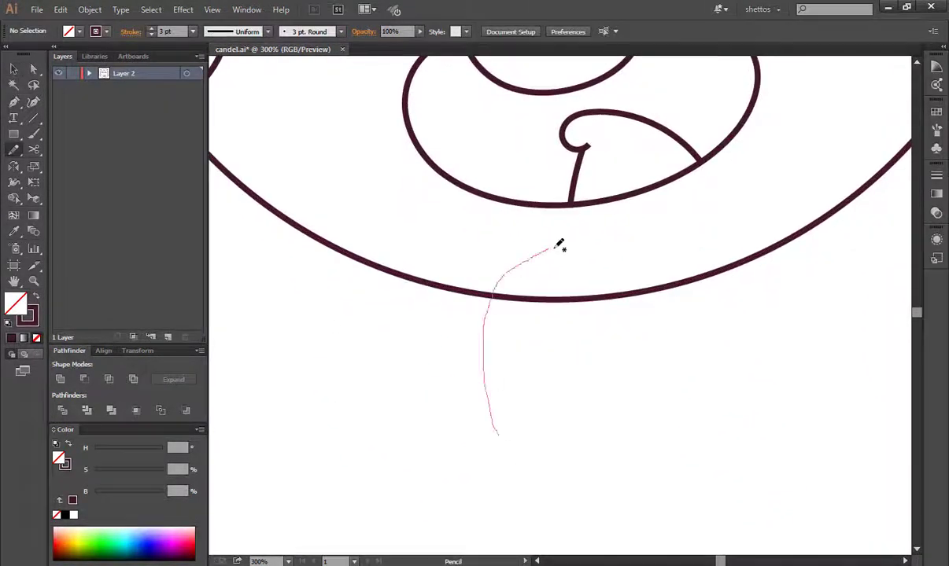
drag(498, 433, 496, 432)
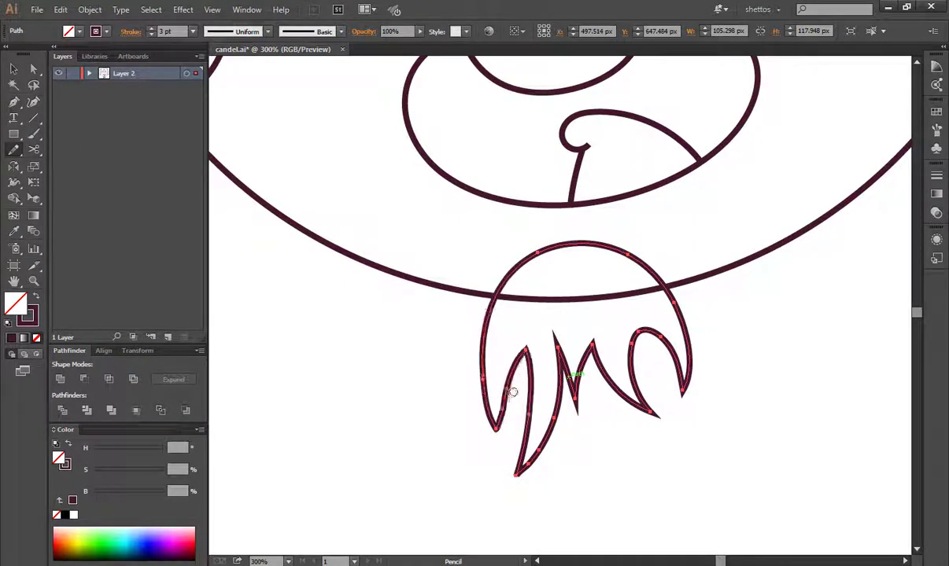
scroll(510, 428, up, 1)
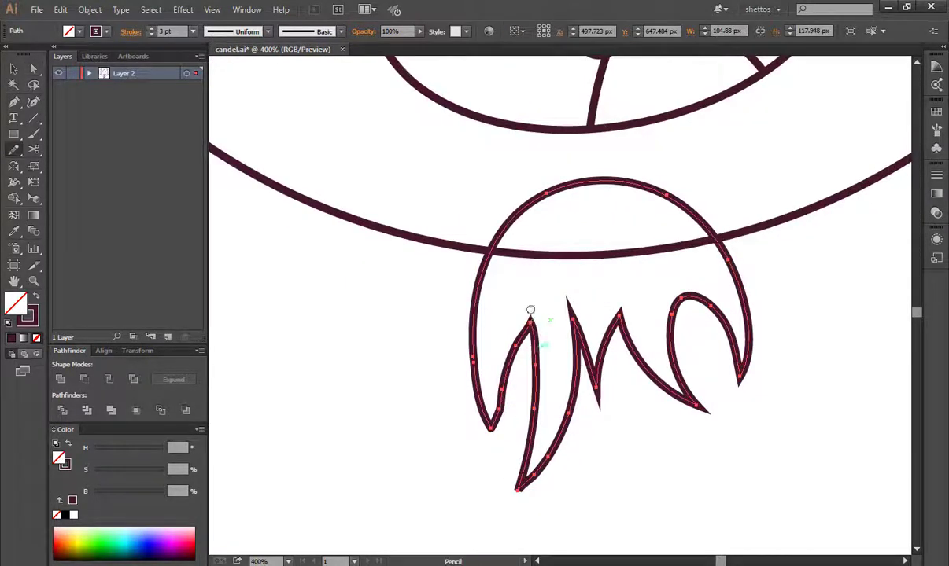
scroll(535, 302, up, 1)
- Reshape the left spike's inner edge and tip with Direct Selection
key(a)
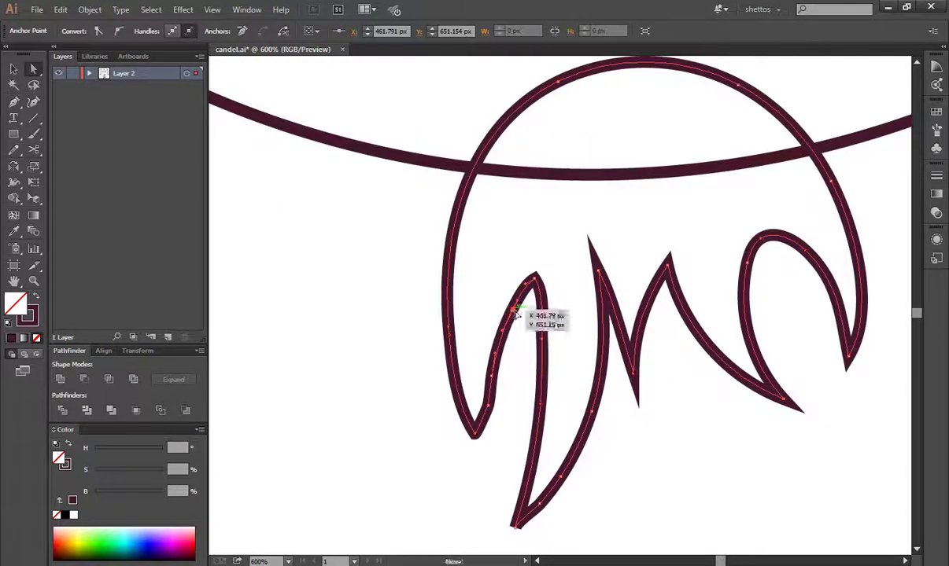
drag(489, 412, 494, 368)
scroll(484, 380, up, 1)
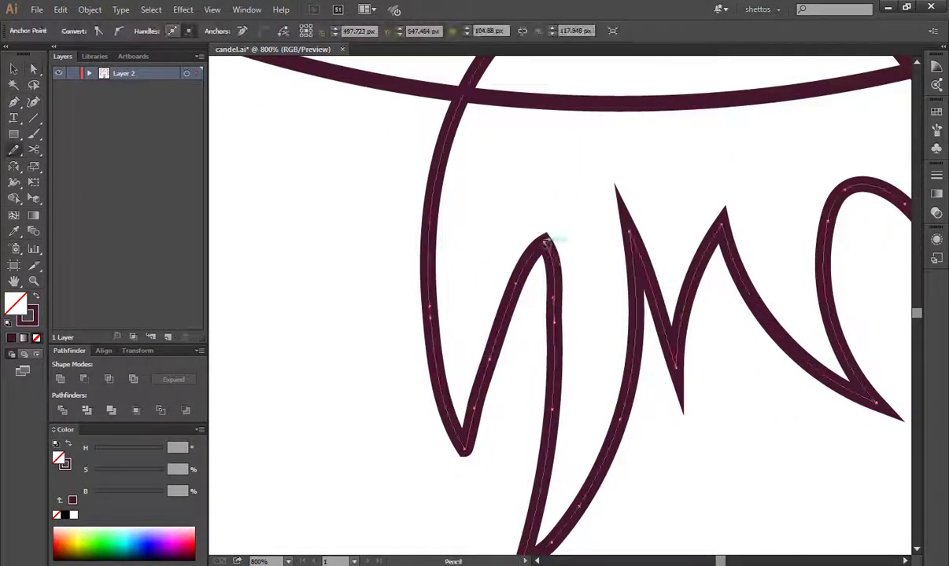
click(533, 262)
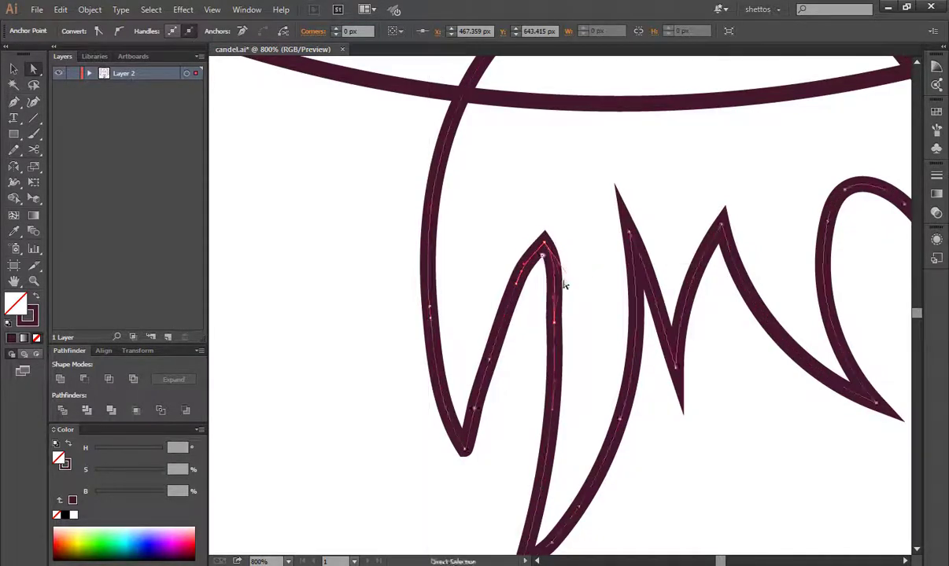
key(ctrl+0)
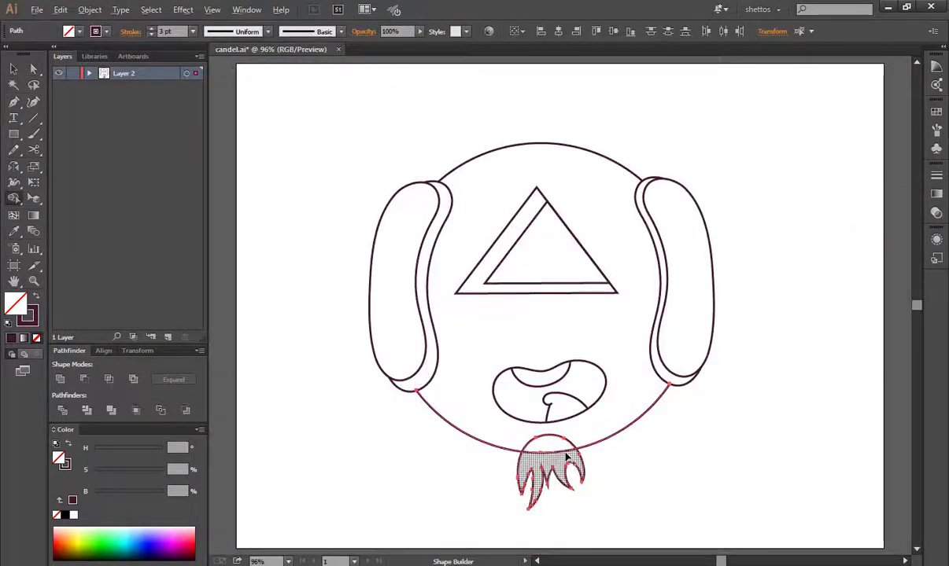
key(v)
key(ctrl+plus)
key(ctrl+plus)
key(ctrl+plus)
- Pencil curly flame strokes below and left of the triangle
key(n)
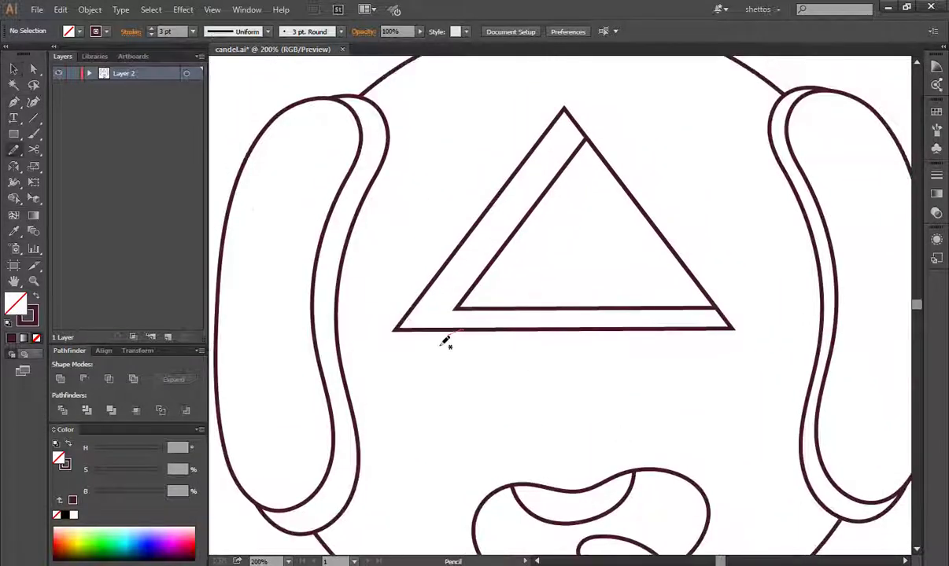
scroll(597, 293, down, 1)
scroll(598, 292, left, 1)
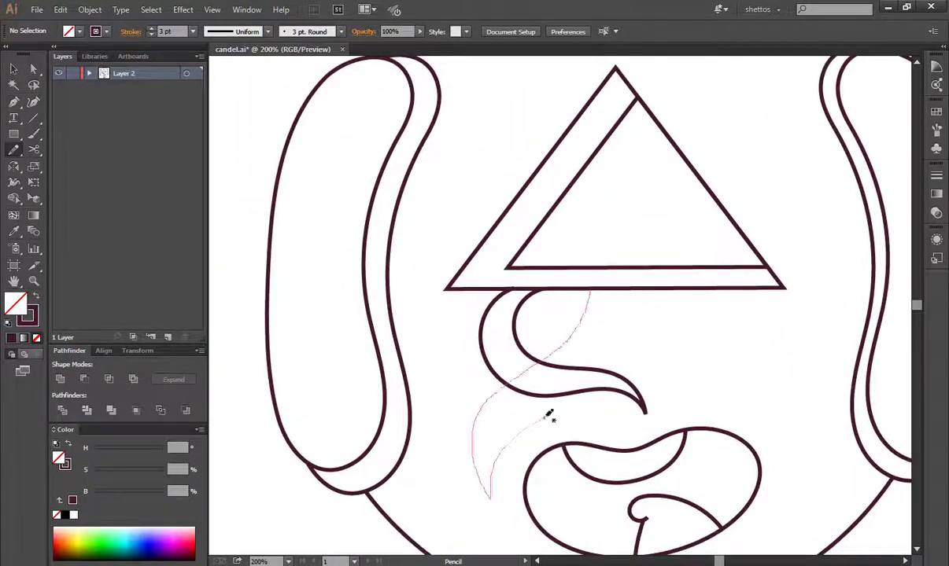
drag(549, 417, 551, 416)
scroll(598, 295, up, 3)
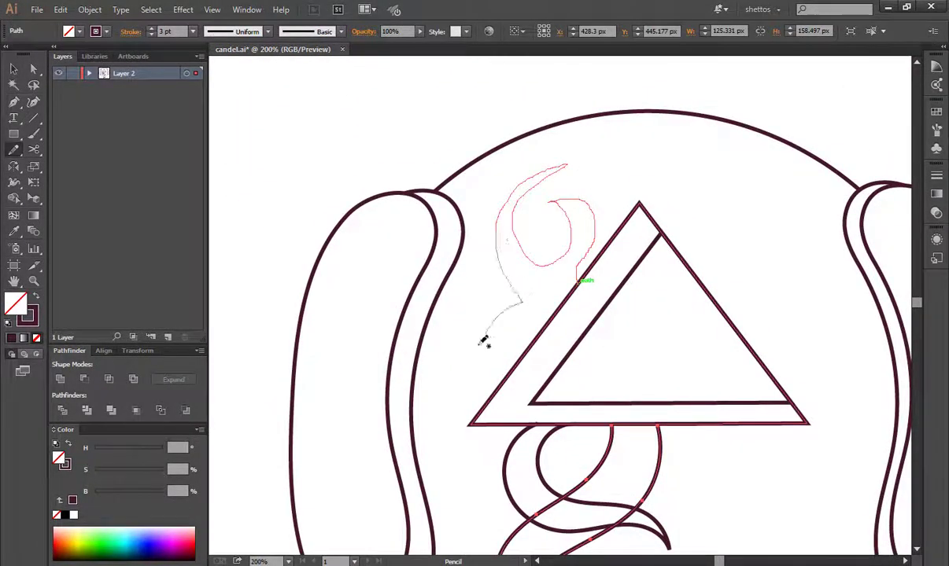
drag(502, 385, 494, 287)
drag(517, 397, 518, 398)
scroll(551, 340, up, 2)
scroll(551, 340, right, 3)
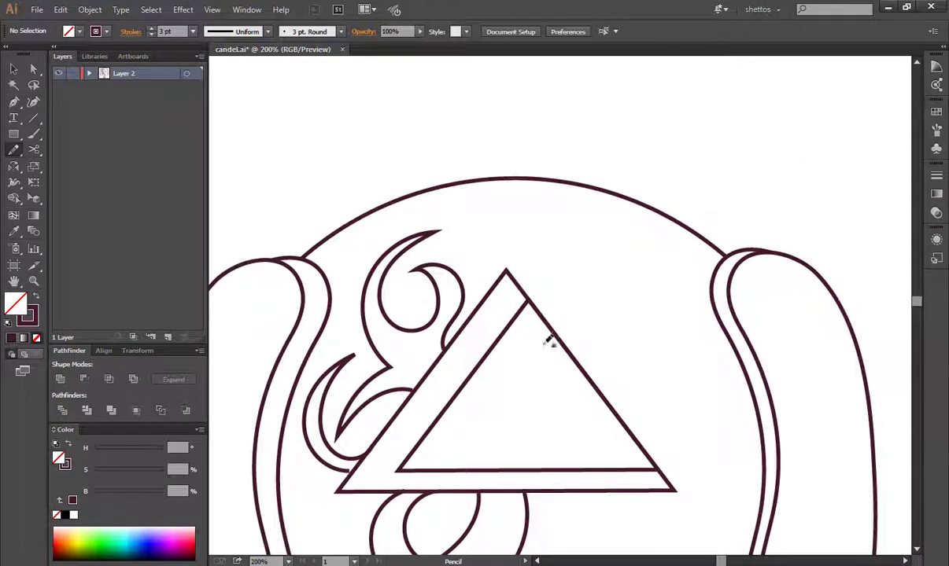
- Add flame curls beside the triangle's apex and right of its base
drag(691, 380, 701, 373)
scroll(583, 358, down, 2)
scroll(583, 358, right, 2)
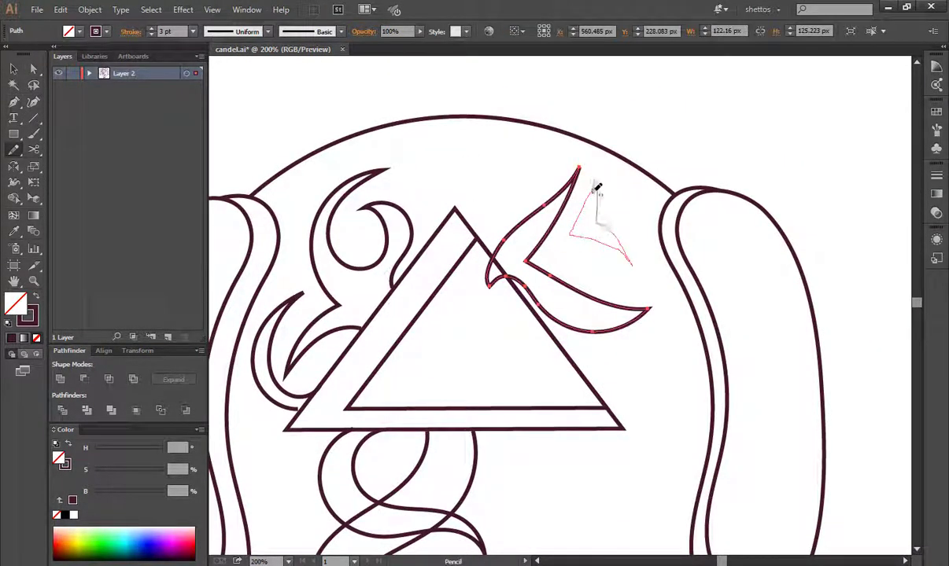
drag(597, 187, 580, 168)
scroll(582, 236, down, 4)
scroll(582, 236, left, 1)
drag(535, 311, 679, 240)
drag(572, 303, 573, 305)
drag(623, 280, 630, 226)
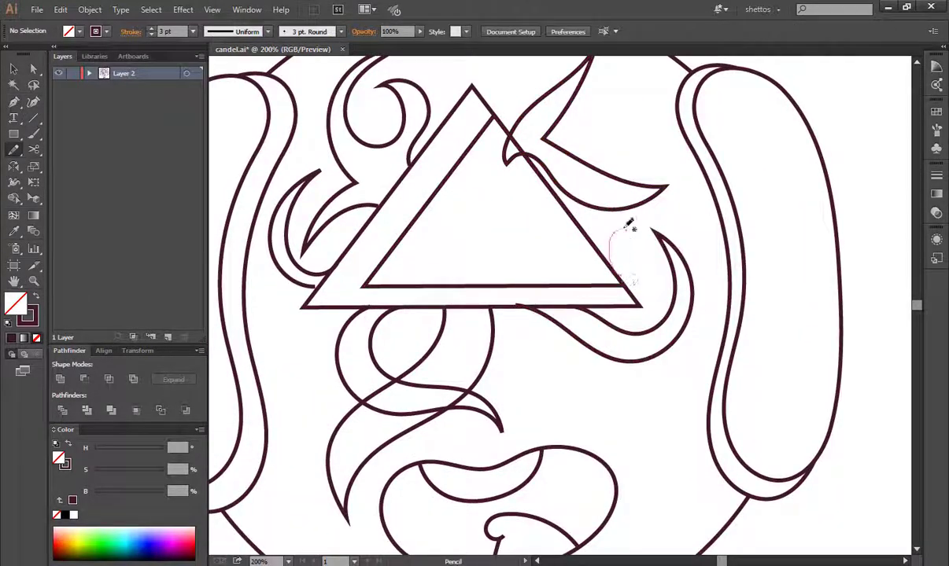
drag(639, 283, 639, 284)
- Inspect the lower curly path and upper-left flame paths with Direct Selection
key(a)
scroll(536, 338, down, 1)
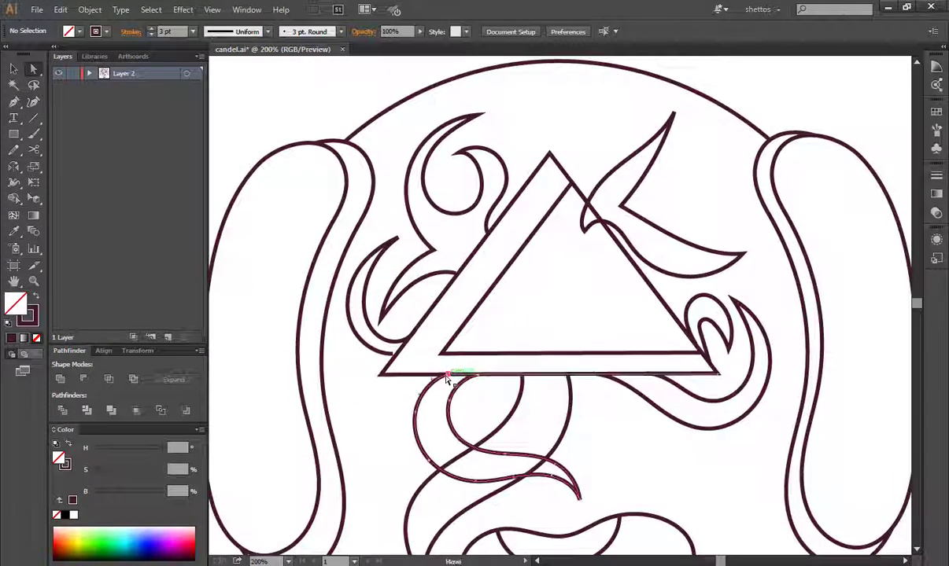
scroll(536, 338, up, 1)
drag(538, 451, 475, 393)
scroll(398, 356, up, 2)
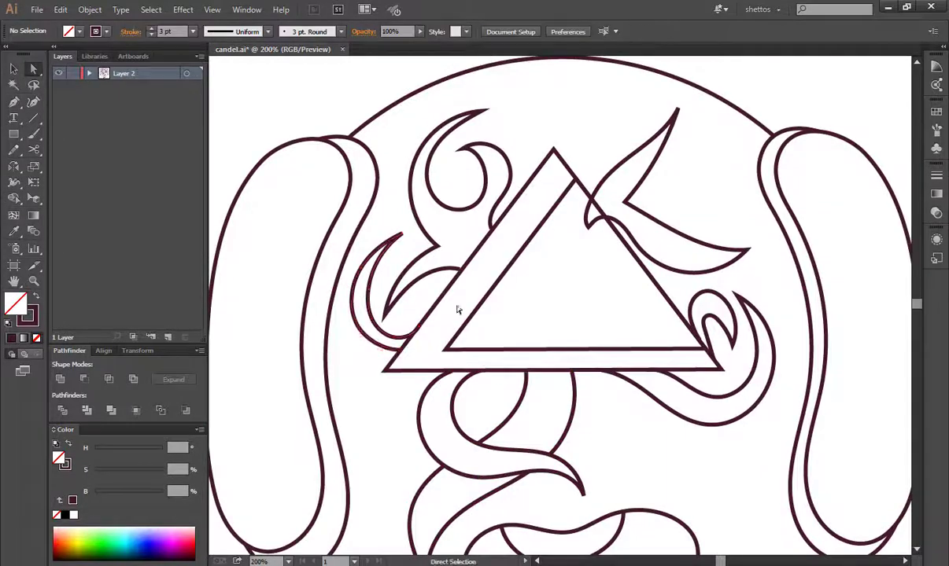
drag(456, 312, 496, 256)
key(ctrl+shift+a)
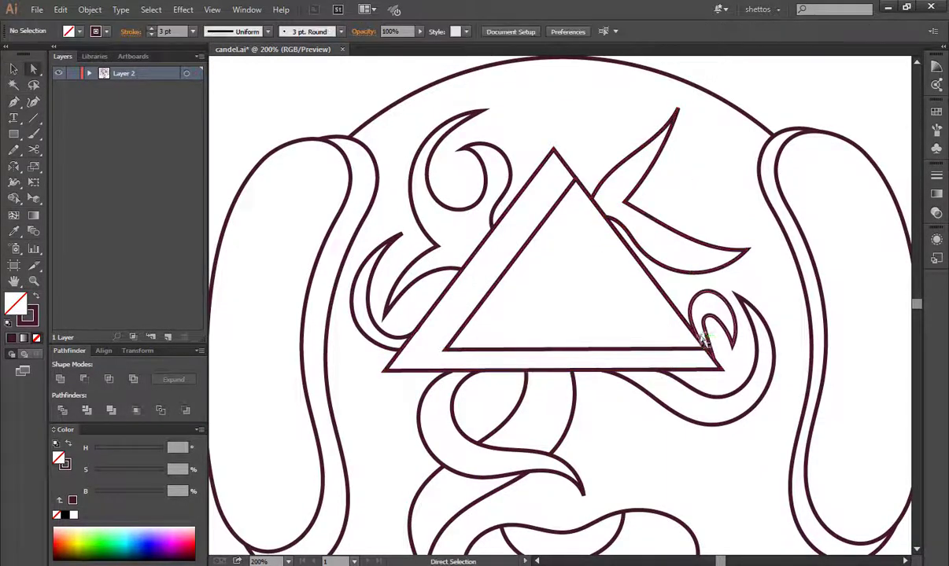
scroll(712, 373, down, 1)
scroll(682, 500, down, 3)
scroll(688, 395, up, 2)
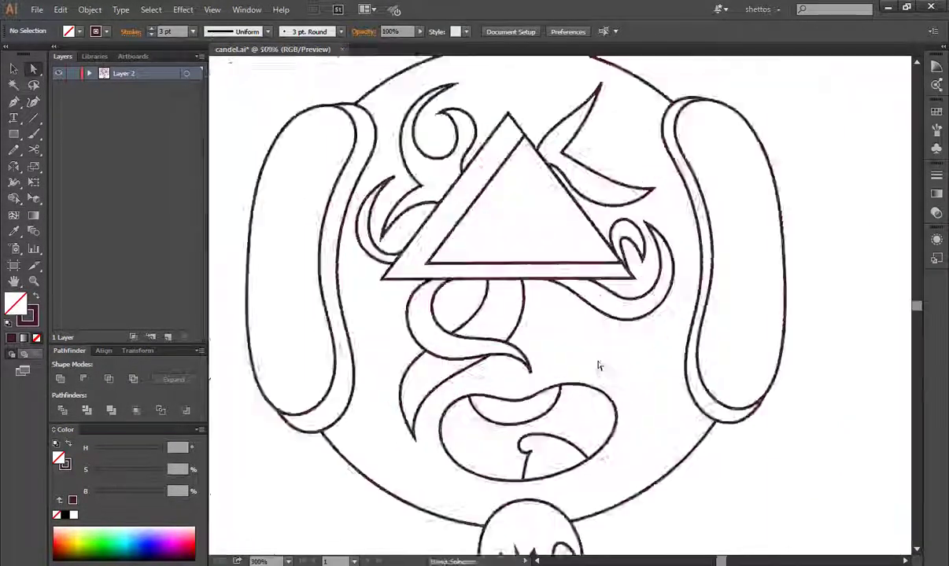
scroll(599, 364, up, 2)
scroll(588, 291, up, 1)
- Delete the old flame swirl right of the triangle and redraw it smoothly
click(587, 318)
key(Delete)
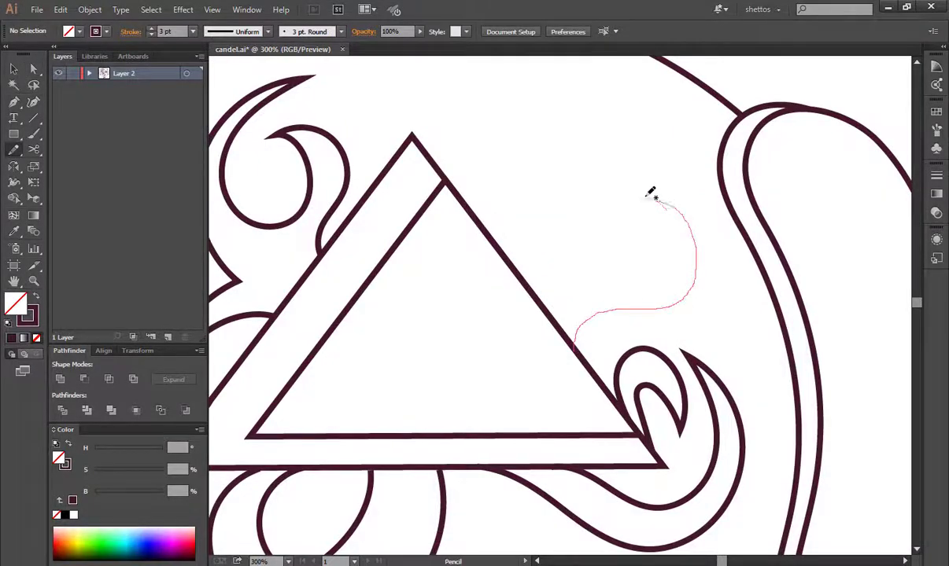
drag(512, 255, 482, 227)
key(a)
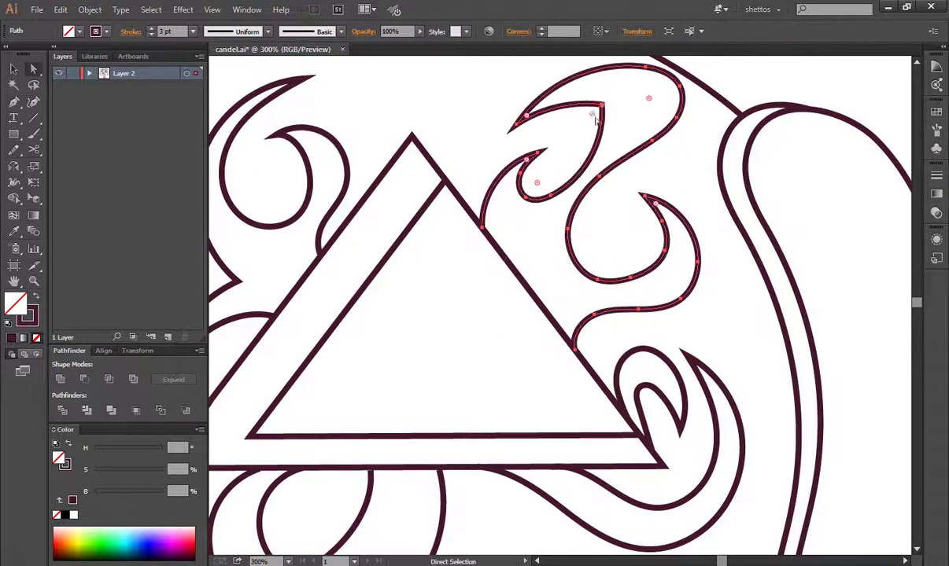
key(v)
scroll(698, 361, down, 2)
scroll(663, 493, down, 2)
click(663, 493)
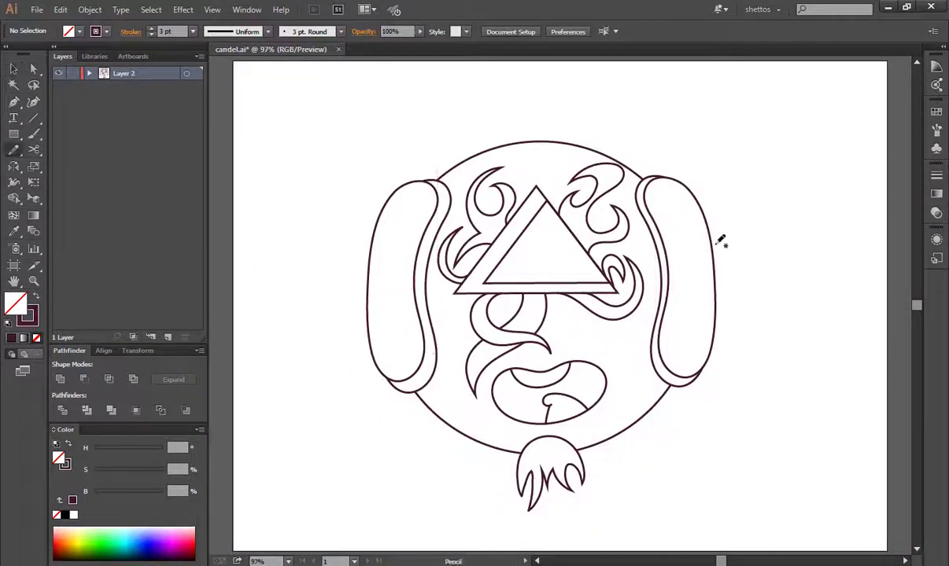
- Draw an inner shape in the right ear and swap fill and stroke colours
drag(735, 317, 729, 337)
key(shift+m)
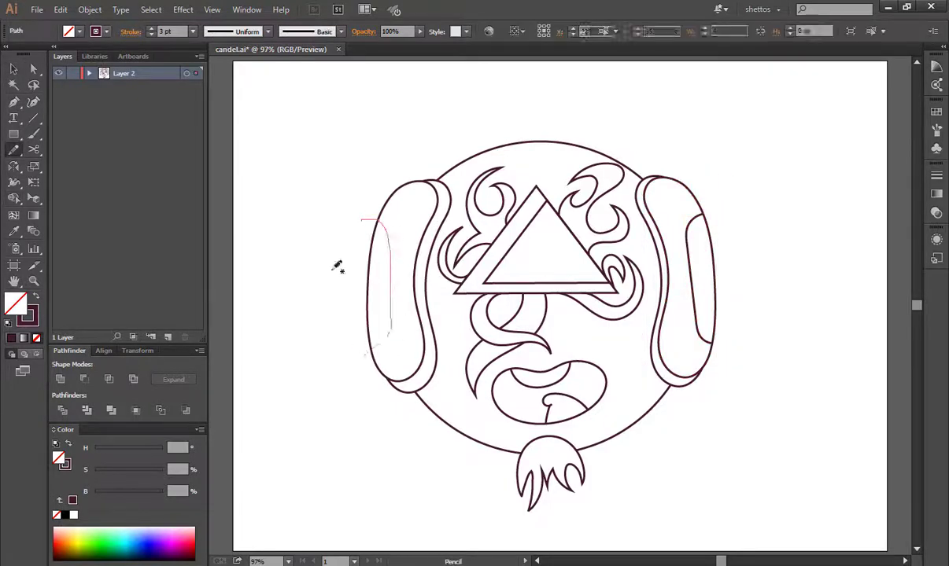
key(ctrl+a)
click(90, 9)
click(110, 156)
- Draw a rectangle covering the artwork, send it behind, and fill it pale pink
key(shift+x)
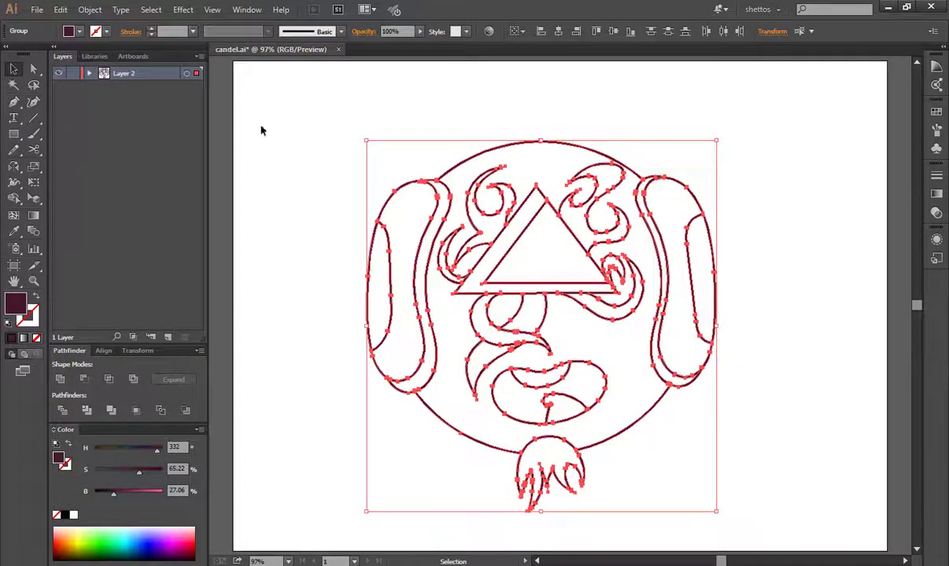
key(m)
drag(339, 122, 755, 521)
click(851, 388)
right_click(656, 413)
click(674, 335)
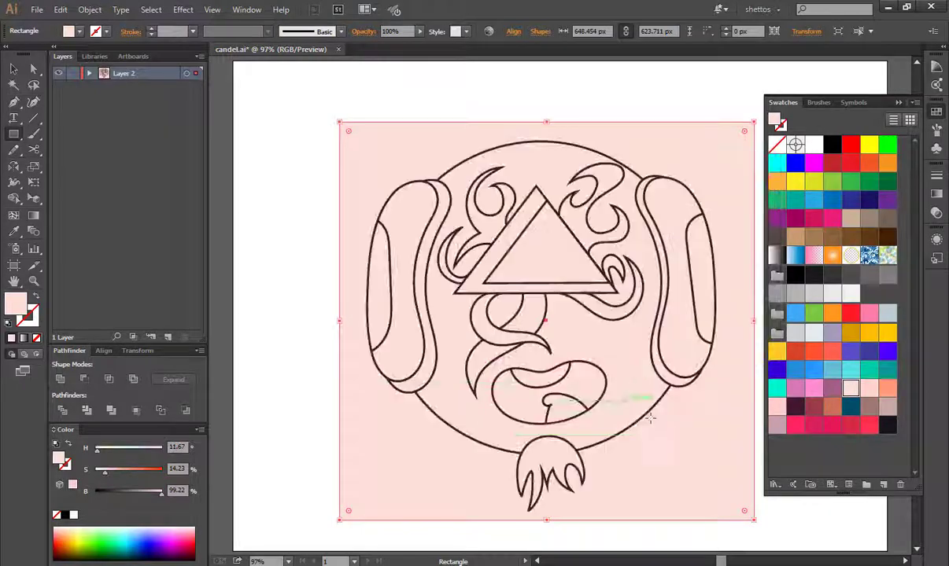
click(856, 388)
- Divide all the artwork along its outlines and delete the leftover corner pieces
key(v)
key(ctrl+a)
right_click(613, 311)
key(Escape)
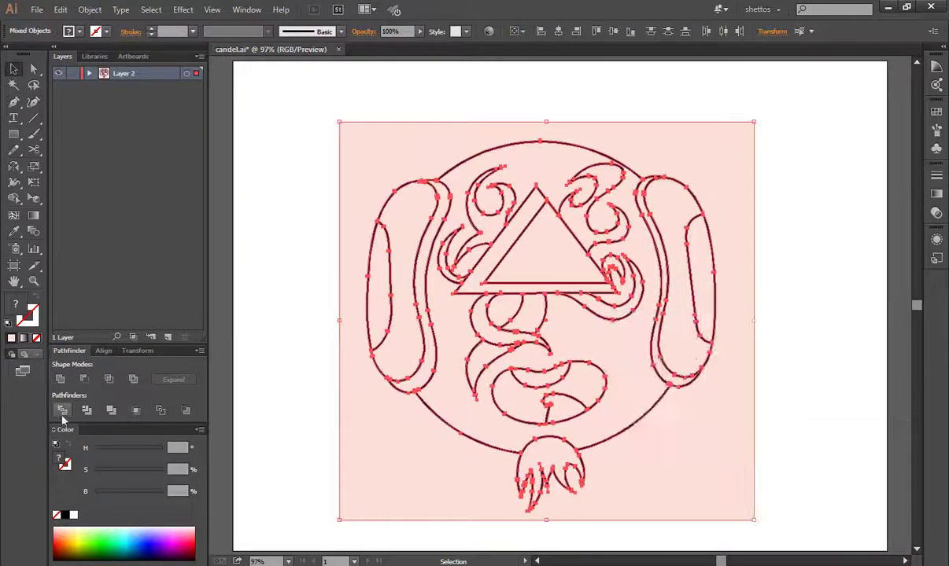
click(62, 410)
click(703, 466)
scroll(675, 416, up, 3)
- Fill the ear rims and mouth dark purple, the ears and teeth pale grey, and the tongue hot pink
scroll(438, 409, down, 1)
click(438, 409)
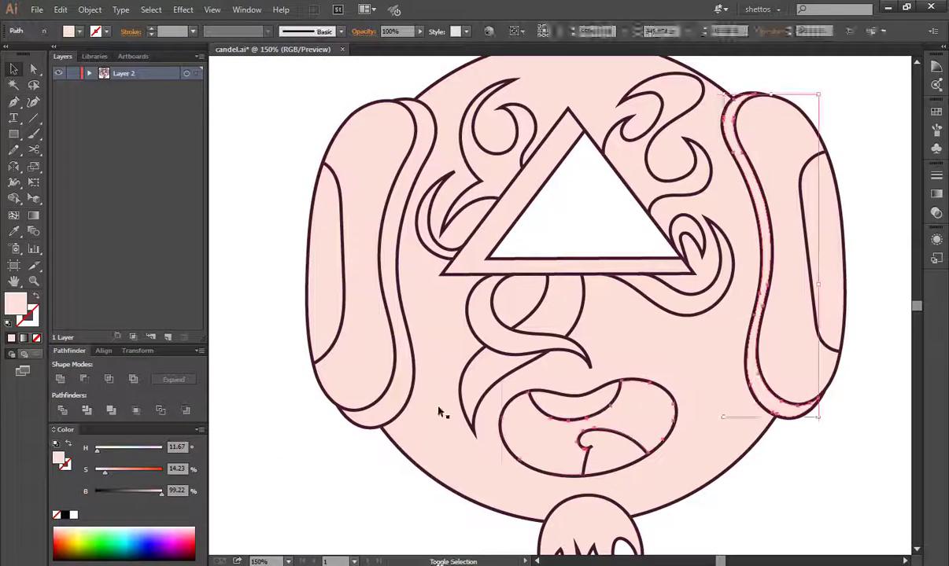
click(937, 112)
click(795, 406)
click(362, 252)
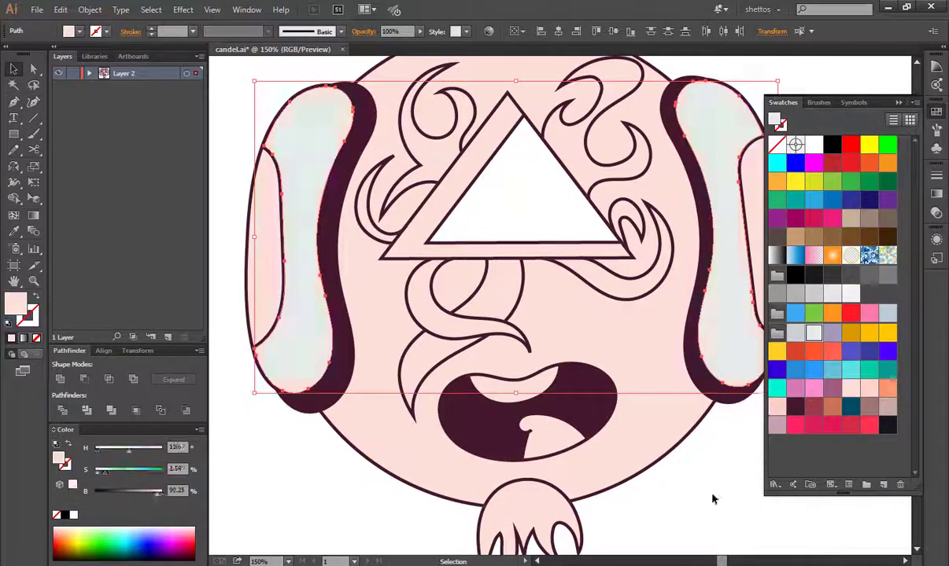
click(511, 385)
click(562, 427)
click(795, 426)
- Fill the beard and flame swirls orange-red and the triangle yellow-orange
click(539, 486)
shift+click(461, 122)
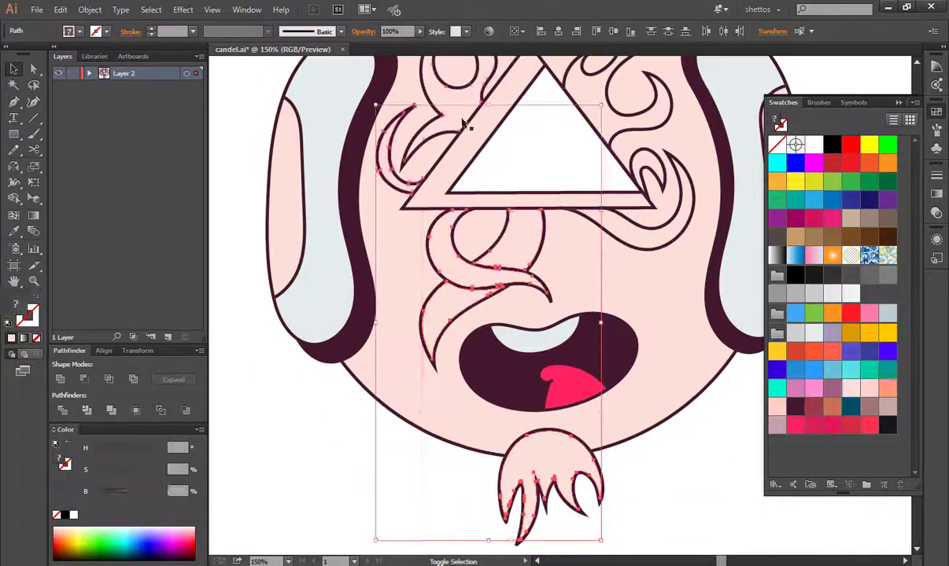
scroll(461, 123, up, 2)
shift+click(629, 264)
click(869, 163)
click(425, 271)
key(ctrl+1)
click(887, 333)
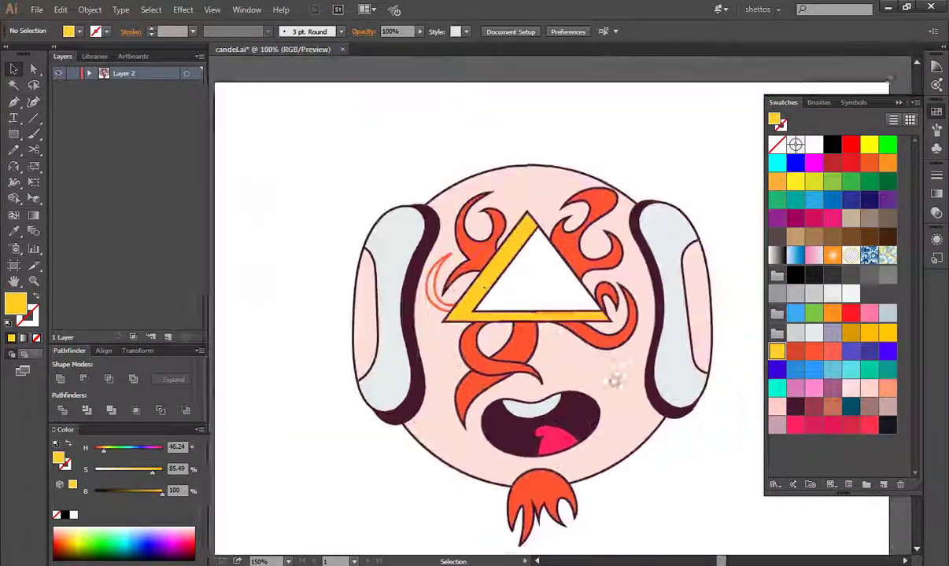
- Give both ears' outer strips a linear gradient from hot pink to cyan
click(377, 291)
shift+click(712, 291)
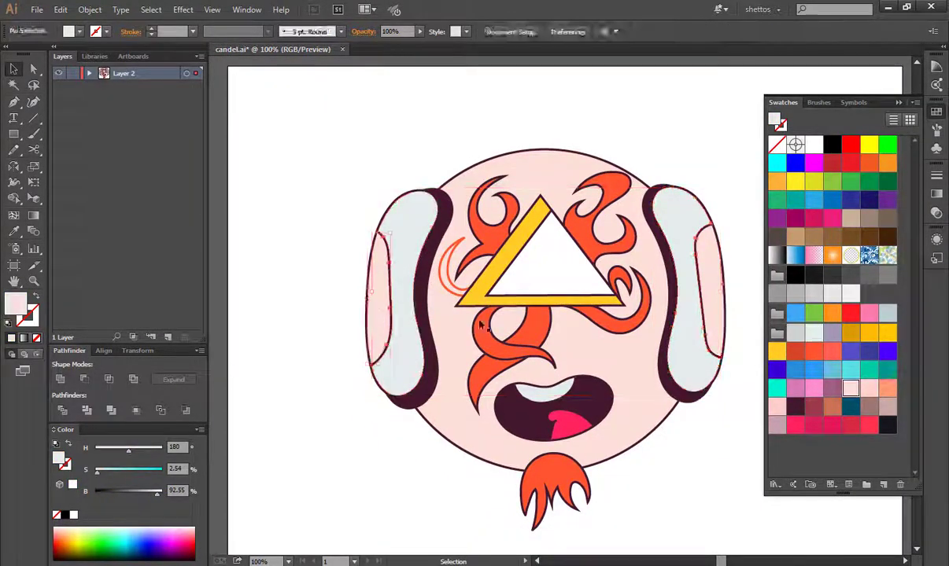
click(936, 194)
click(784, 186)
double_click(779, 269)
click(798, 384)
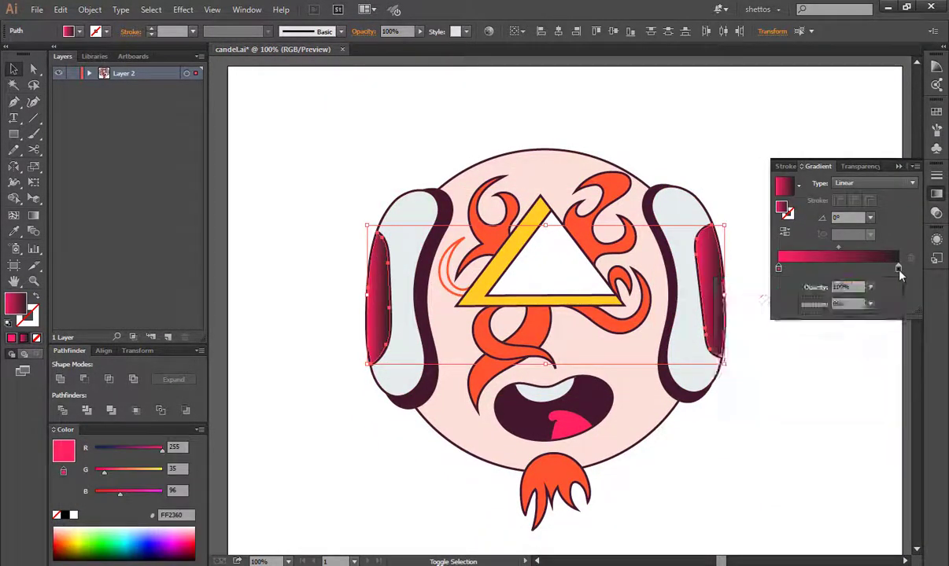
double_click(898, 269)
click(791, 368)
click(746, 359)
click(791, 368)
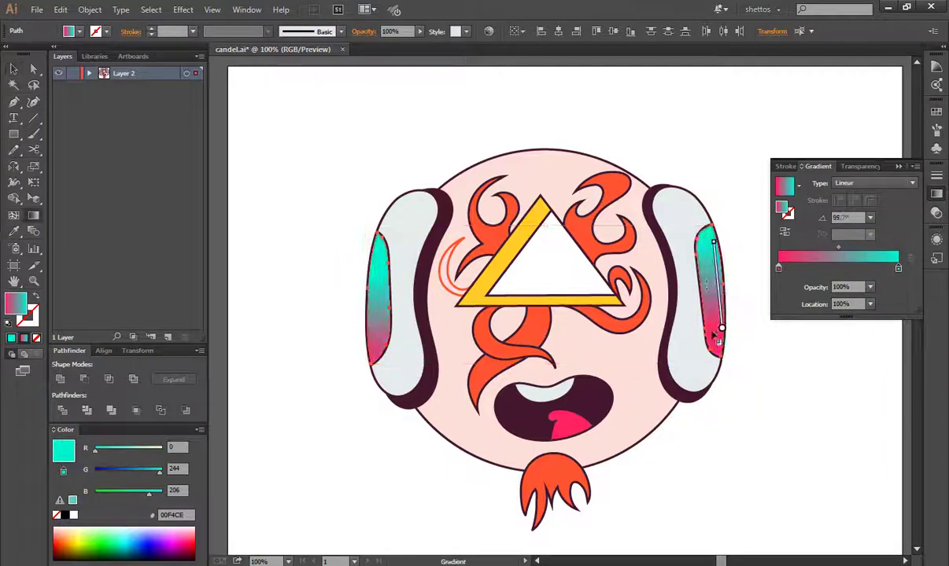
- Run the left ear's gradient vertically, then deselect everything
drag(377, 236, 378, 350)
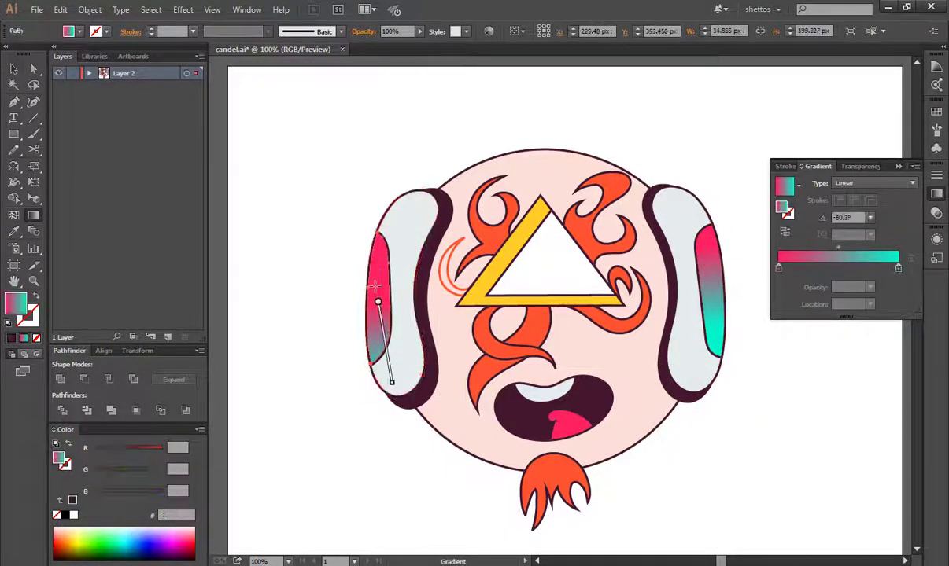
key(v)
click(431, 299)
click(226, 318)
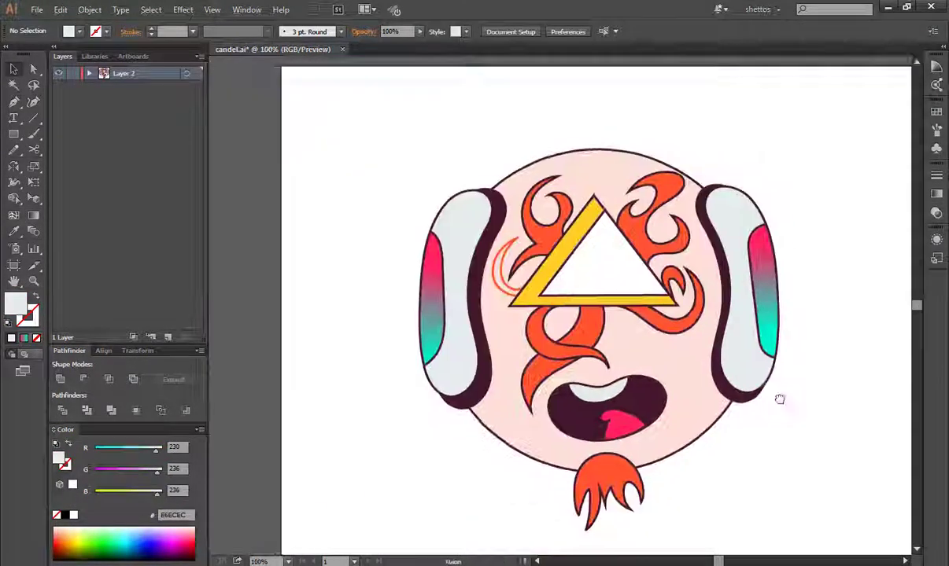
- Add two new layers above the base artwork and collapse the base layer
drag(779, 399, 792, 375)
click(166, 337)
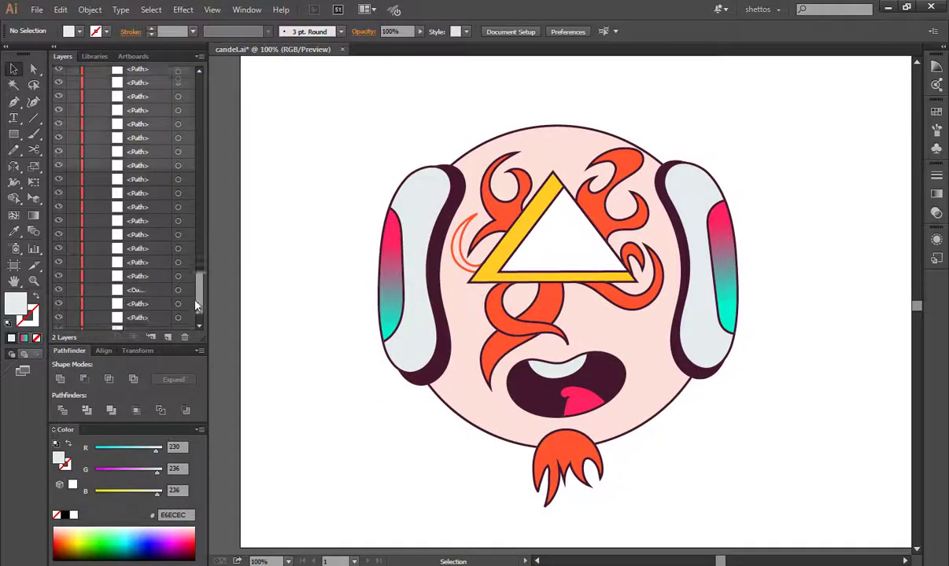
scroll(194, 240, up, 10)
click(89, 87)
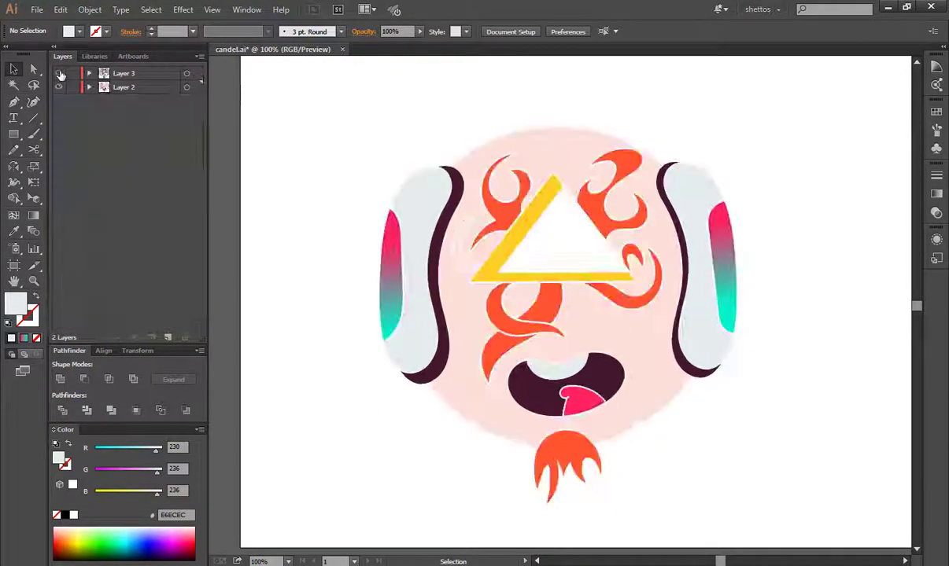
click(167, 336)
- Set a light lavender fill and draw shading over the lower head and across its top
double_click(16, 302)
key(Return)
key(n)
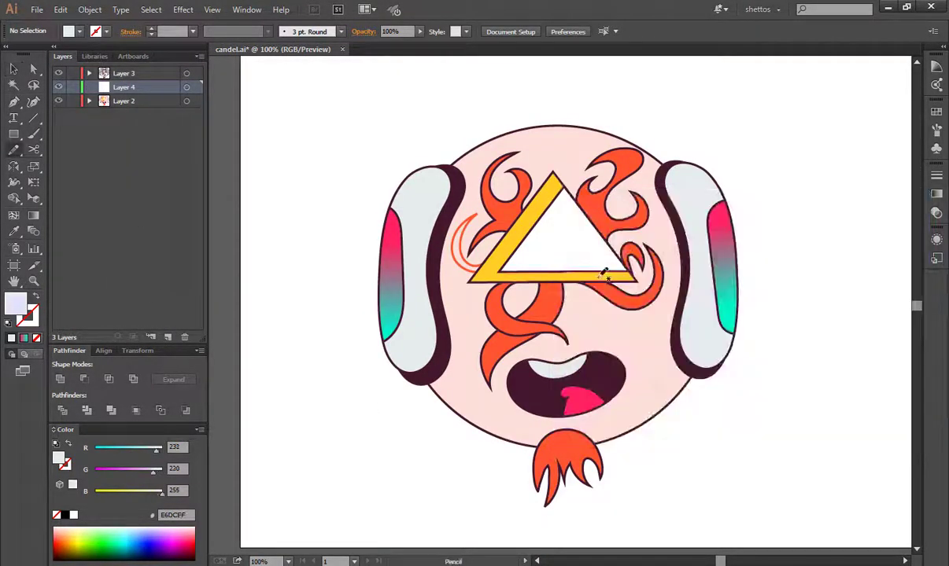
drag(422, 356, 423, 360)
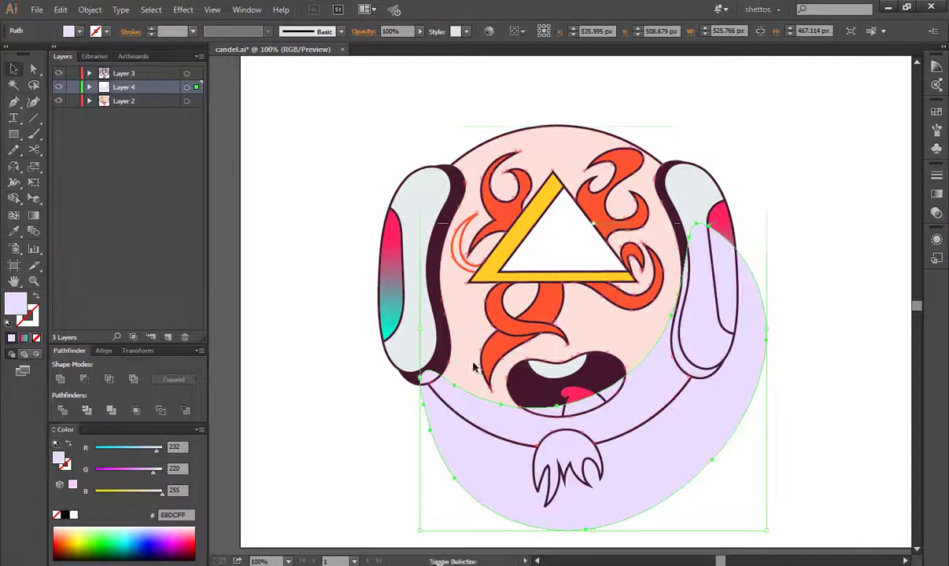
key(ctrl+a)
key(shift+m)
drag(472, 236, 708, 236)
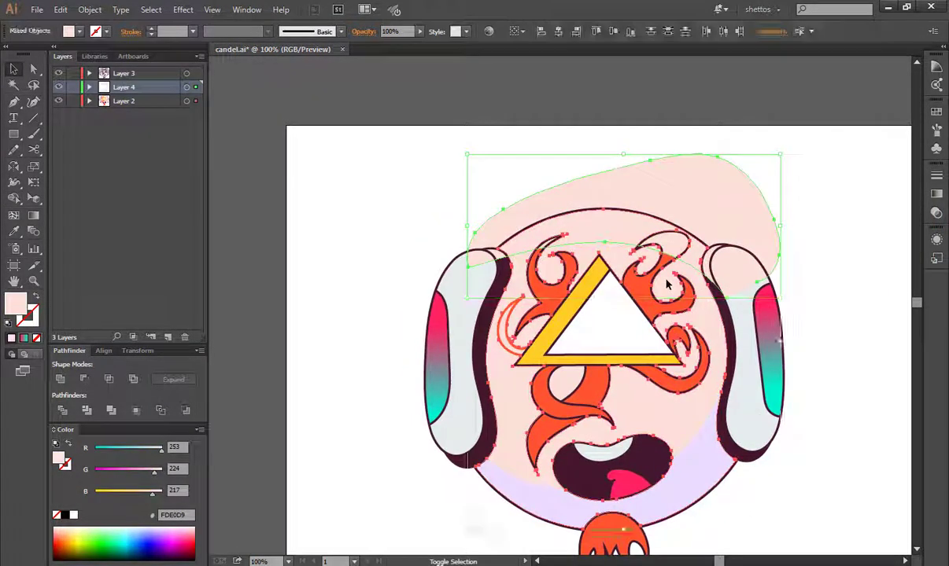
- Mirror the top shading and add lavender shading around the left and right ears
click(628, 236)
key(o)
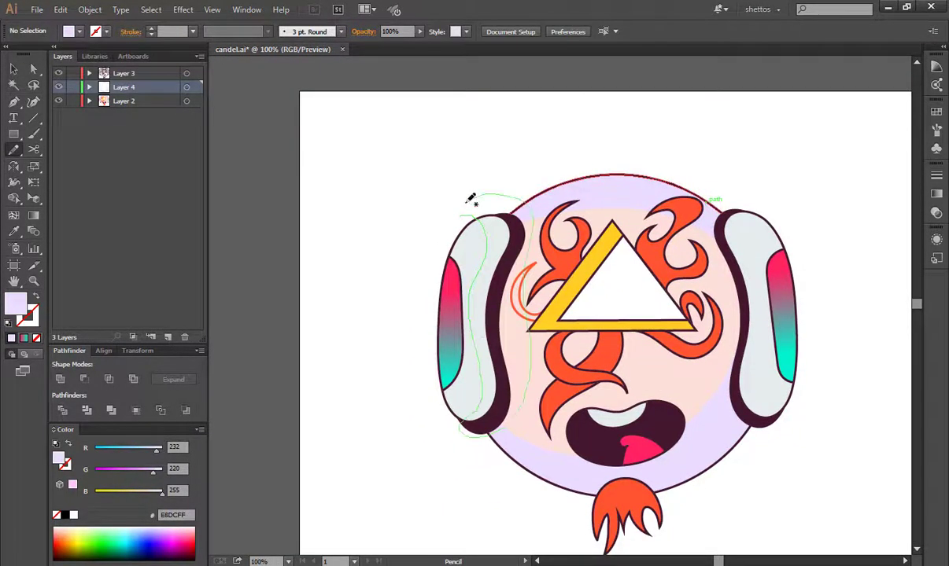
drag(471, 198, 475, 207)
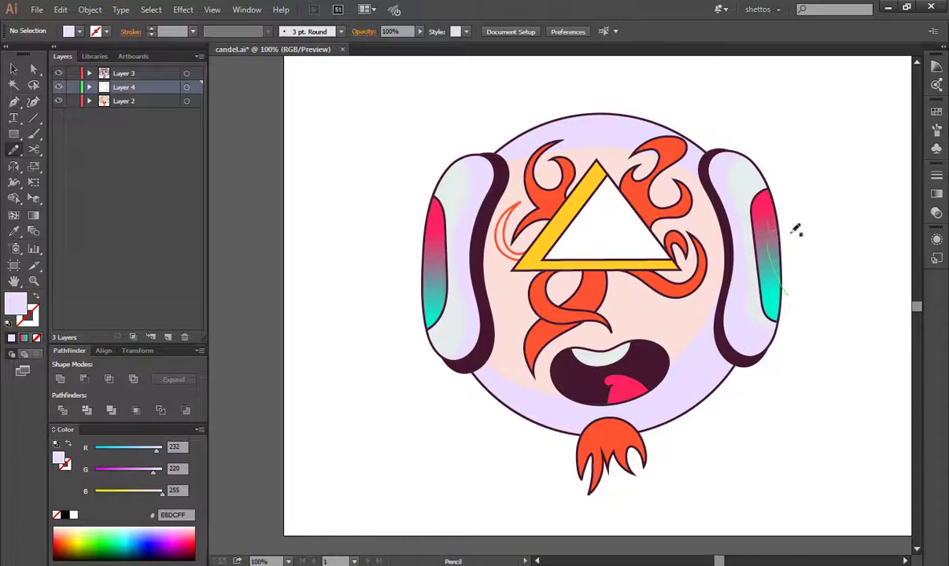
drag(793, 230, 779, 208)
key(shift+m)
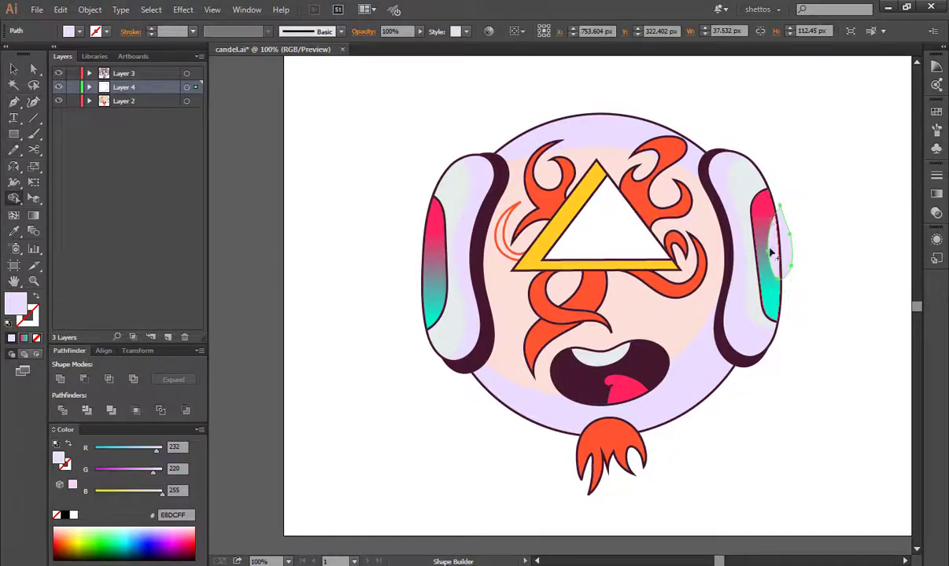
ctrl+click(433, 253)
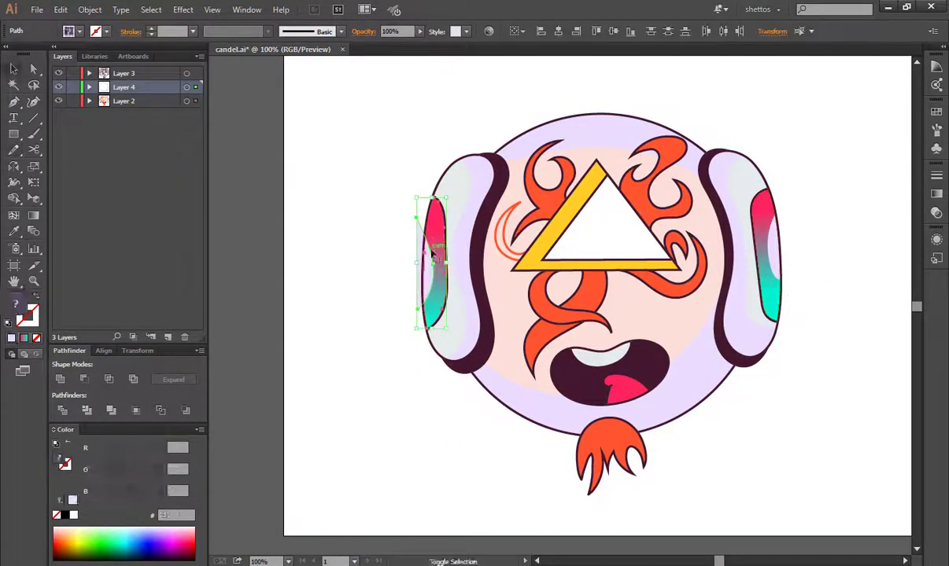
key(c)
- Zoom in and bring the beard into view for shading
click(408, 283)
key(Return)
key(n)
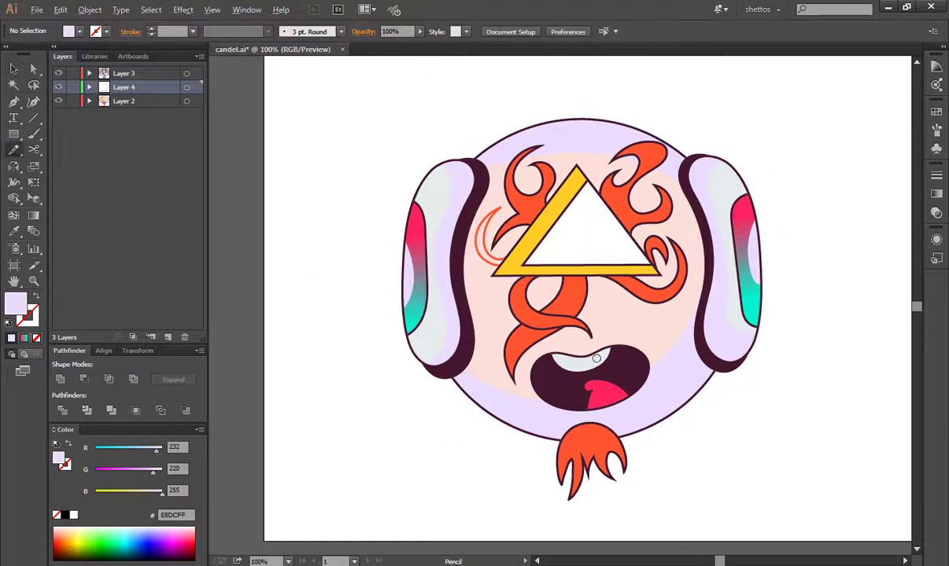
key(ctrl+plus)
drag(681, 354, 741, 307)
key(ctrl+plus)
key(ctrl+plus)
- Draw lavender shading over the beard, trimming away what spills outside it
drag(631, 389, 685, 393)
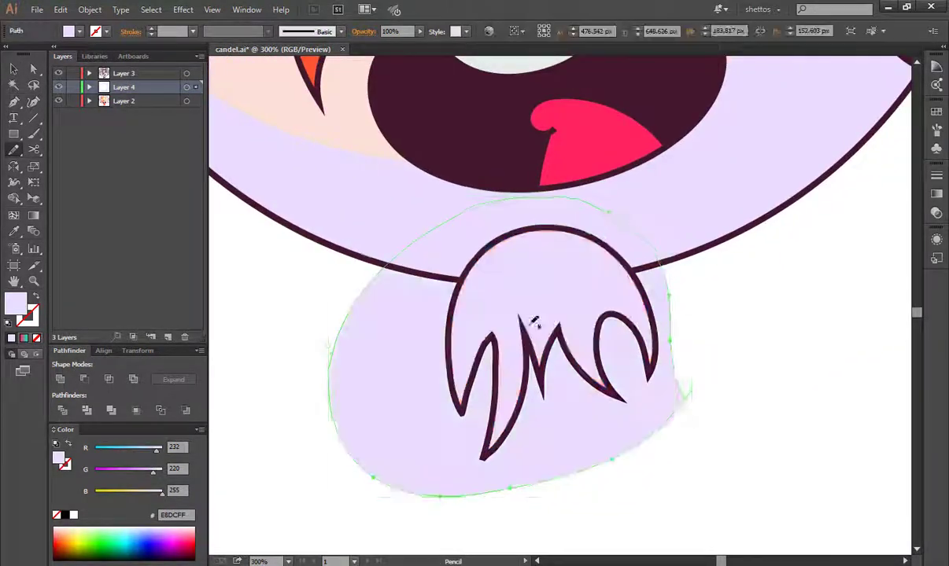
key(ctrl+7)
click(89, 100)
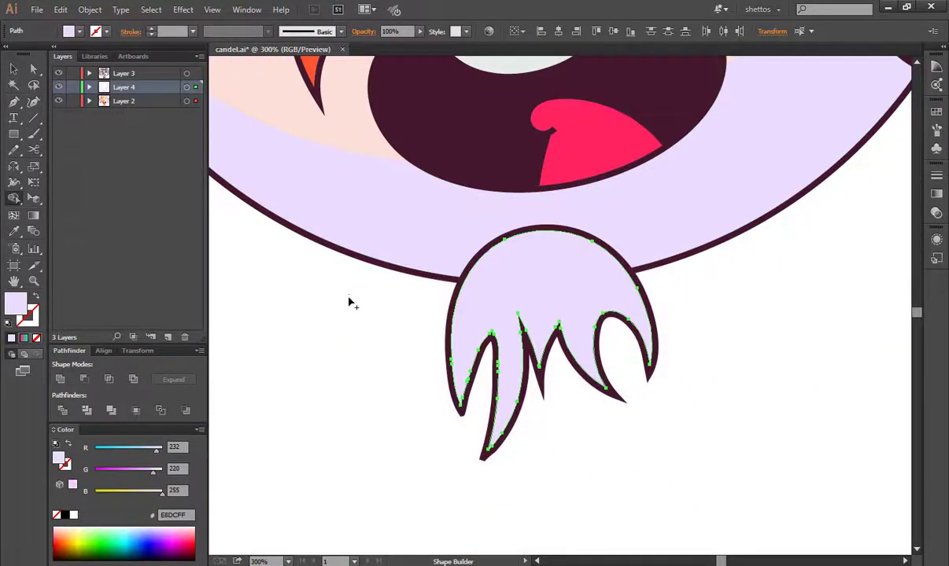
click(520, 287)
- Reshape the beard's left prong with a lavender shape, undoing an unwanted merge
key(n)
key(ctrl+plus)
key(ctrl+plus)
mouse_move(453, 259)
mouse_down()
mouse_move(500, 281)
mouse_move(398, 287)
mouse_up()
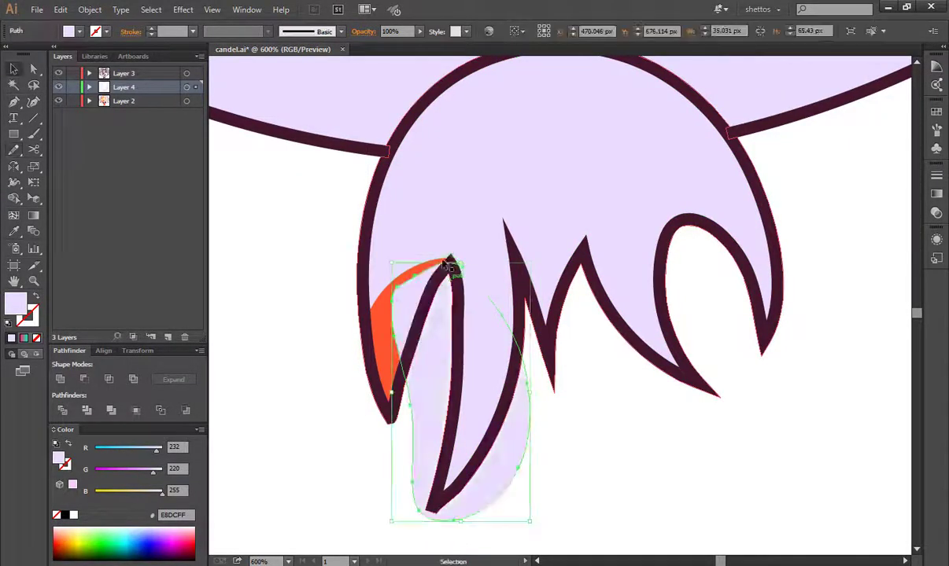
key(ctrl+a)
key(shift+m)
click(441, 337)
key(ctrl+z)
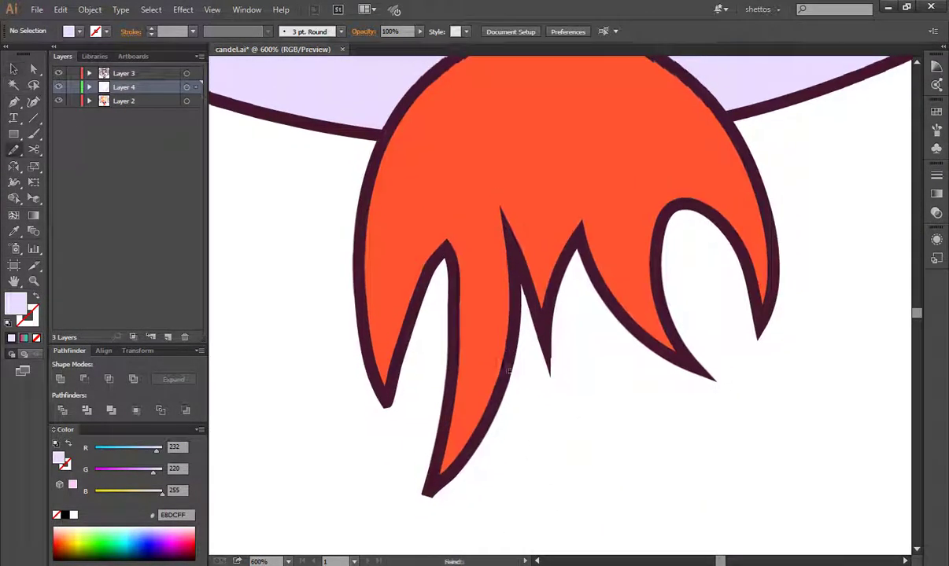
- Undo the last pencil edits and merge the oval into the beard
key(ctrl+shift+z)
key(n)
key(ctrl+z)
key(v)
key(ctrl+z)
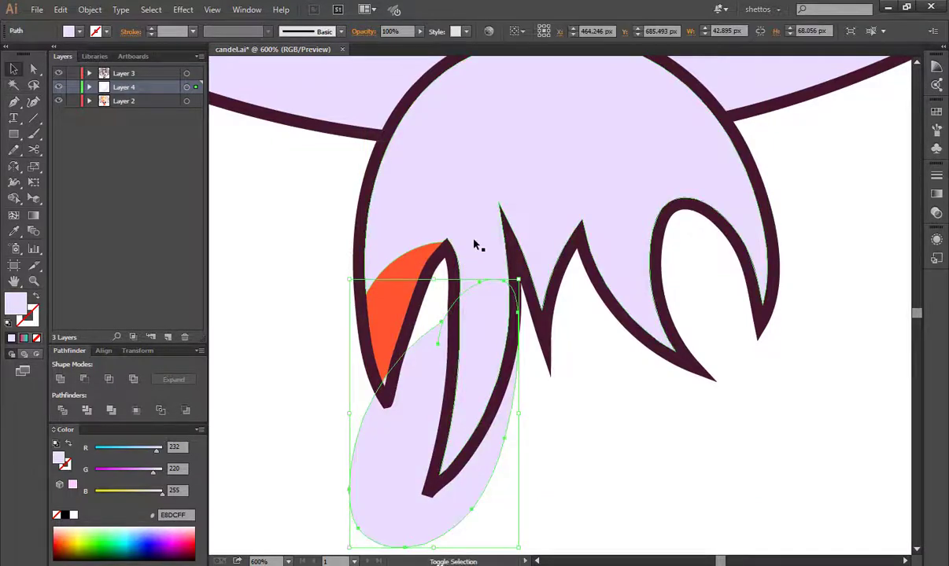
key(shift+m)
click(483, 349)
- Draw an orange oval at the top of the beard
scroll(455, 373, up, 3)
key(n)
drag(473, 299, 541, 179)
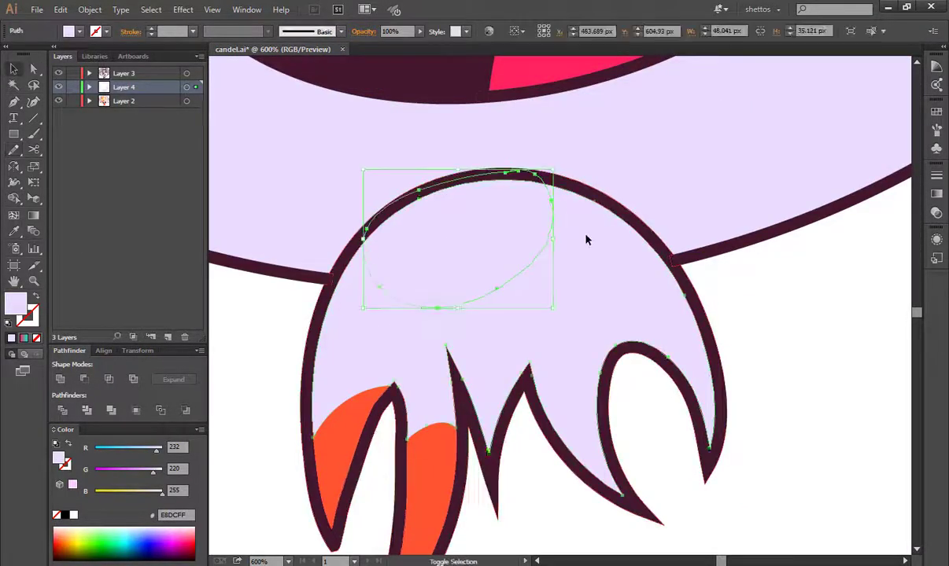
key(shift+m)
alt+click(456, 239)
- Outline a lavender shape around the lower fingers and fill the gap beside the middle finger
key(n)
drag(425, 361, 442, 356)
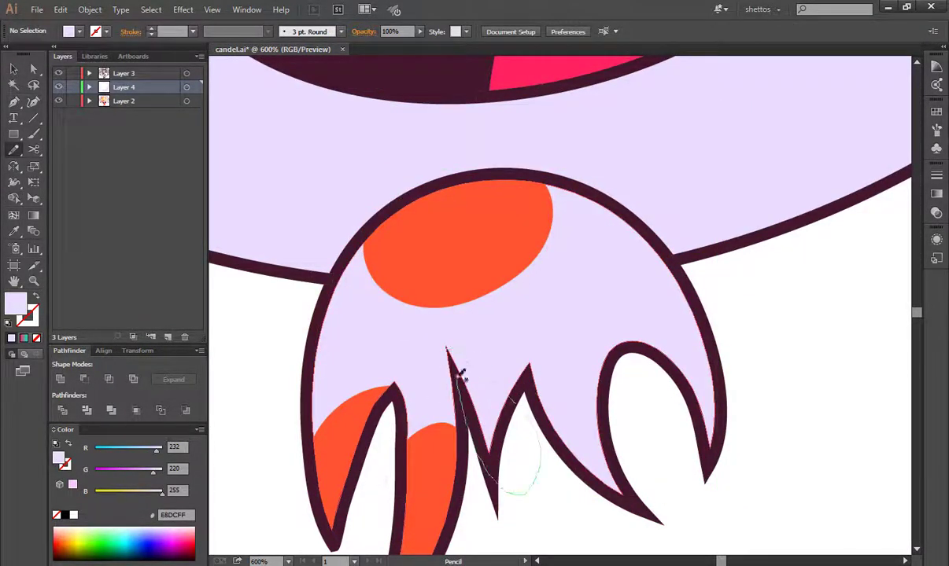
key(v)
key(ctrl+a)
scroll(477, 324, down, 1)
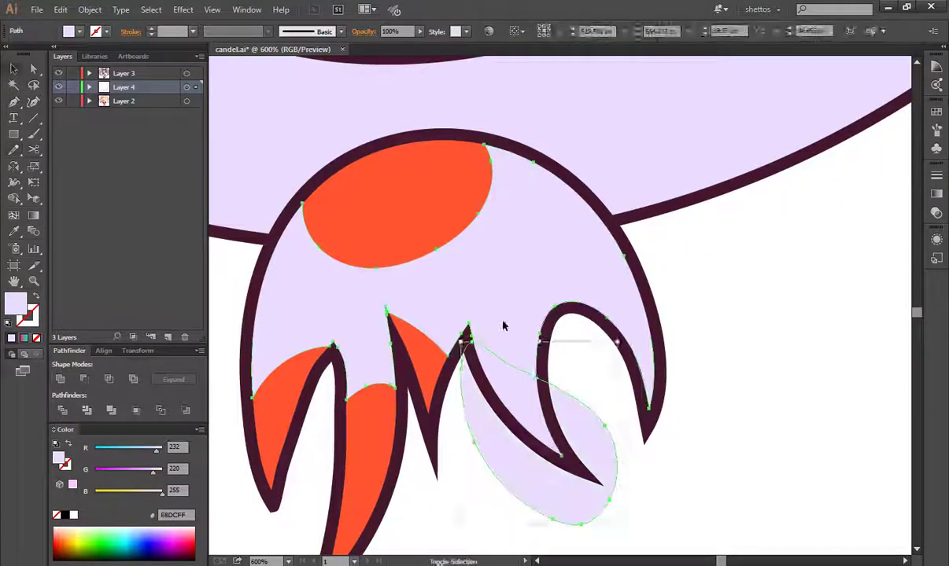
click(502, 324)
- Draw a lavender shape down the beard's right edge, then deselect
scroll(585, 499, up, 1)
drag(540, 285, 508, 218)
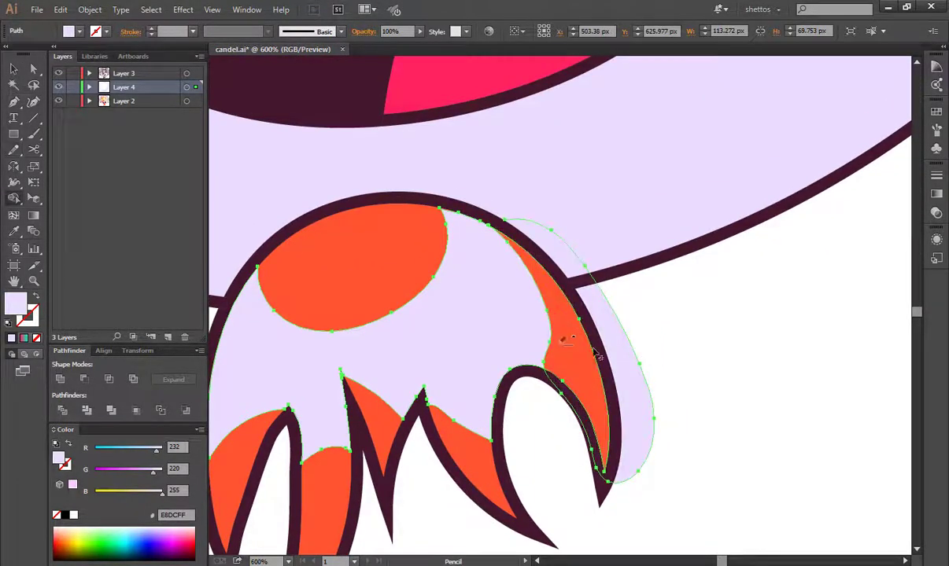
key(ctrl+shift+a)
scroll(652, 416, down, 3)
scroll(553, 440, up, 2)
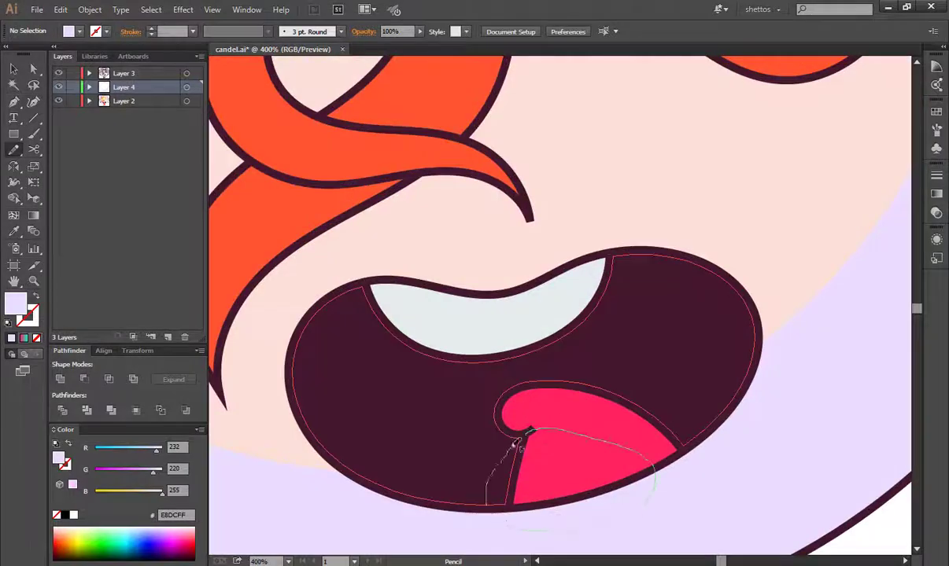
- Draw lavender highlights under the tongue, along the teeth and the triangle's left side
drag(519, 446, 526, 432)
drag(578, 253, 540, 296)
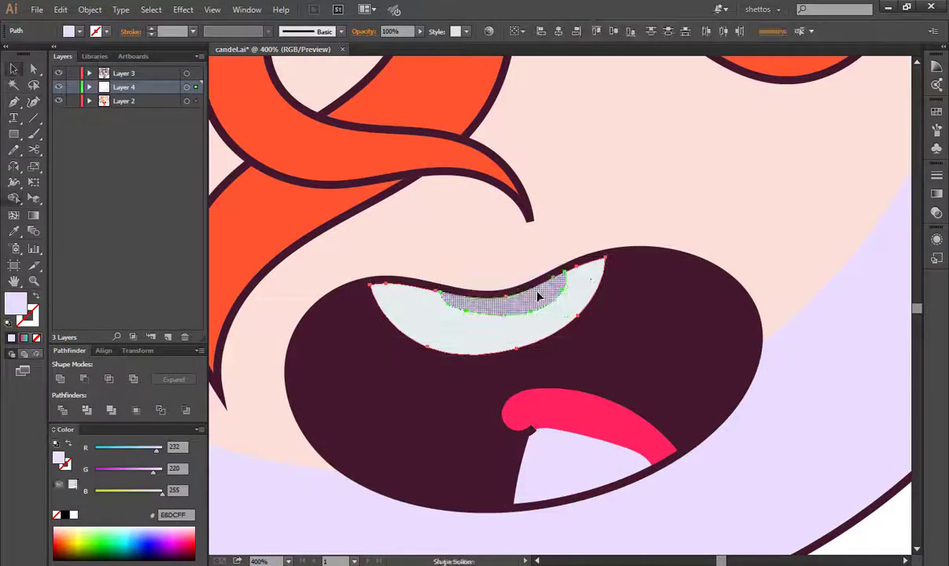
scroll(621, 431, up, 5)
scroll(526, 122, down, 1)
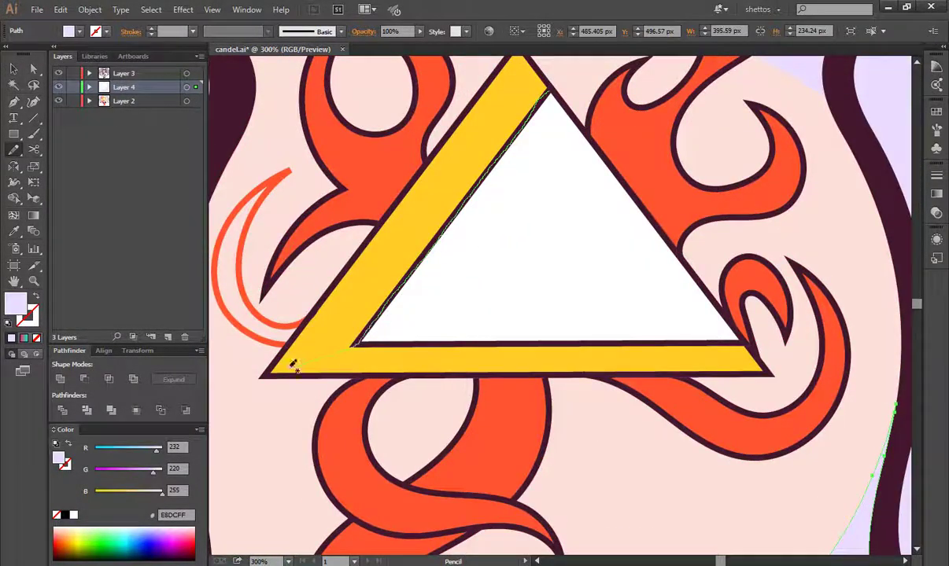
drag(293, 366, 290, 368)
key(ctrl+shift+a)
- Bring the flame curve near the mouth into view and remove an unwanted lavender shape
drag(680, 329, 635, 318)
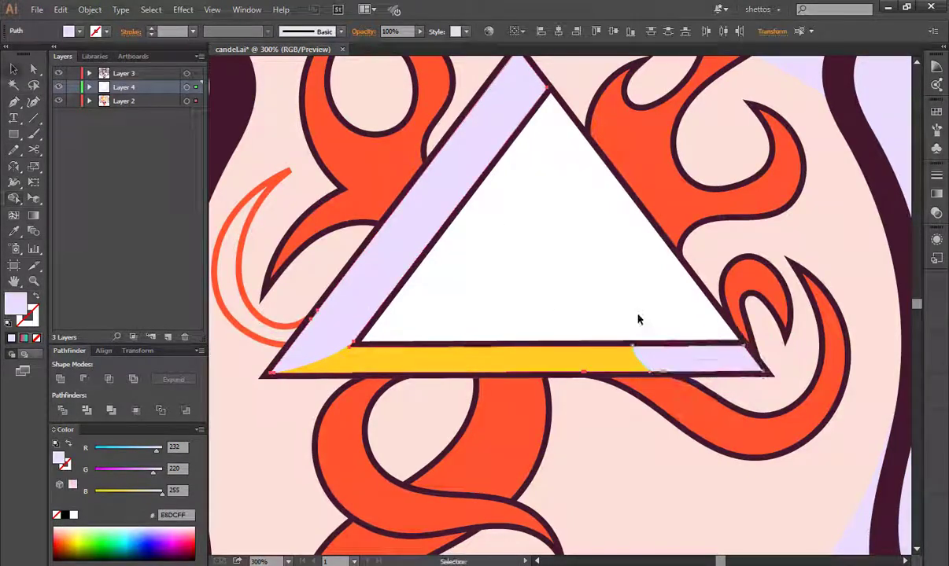
scroll(635, 318, down, 3)
drag(543, 275, 538, 274)
scroll(582, 328, down, 5)
scroll(582, 328, up, 3)
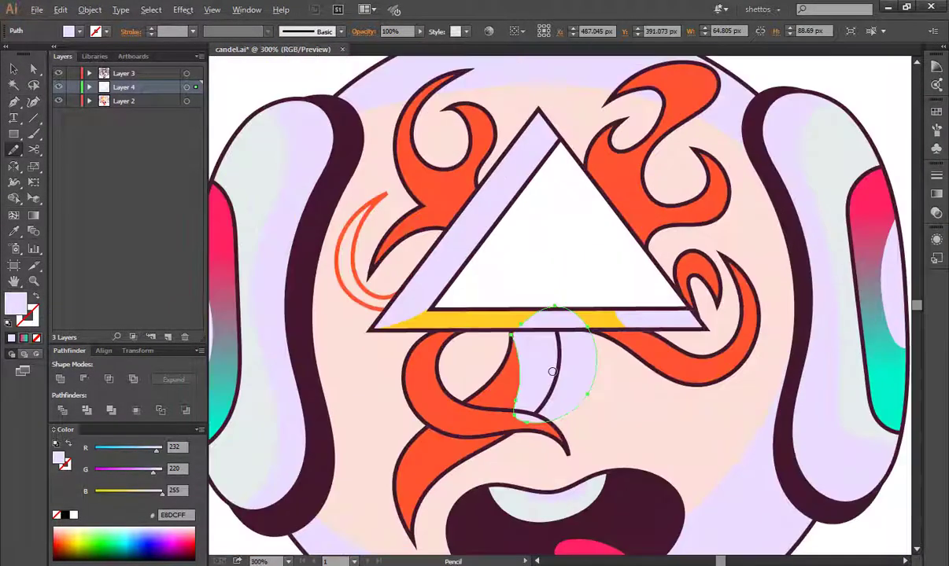
scroll(551, 371, up, 3)
mouse_move(654, 408)
mouse_down()
mouse_move(502, 332)
mouse_move(711, 343)
mouse_move(723, 329)
mouse_up()
key(ctrl+z)
- Draw highlights on the flame curve by the mouth and the flame below the bar
drag(708, 222, 530, 486)
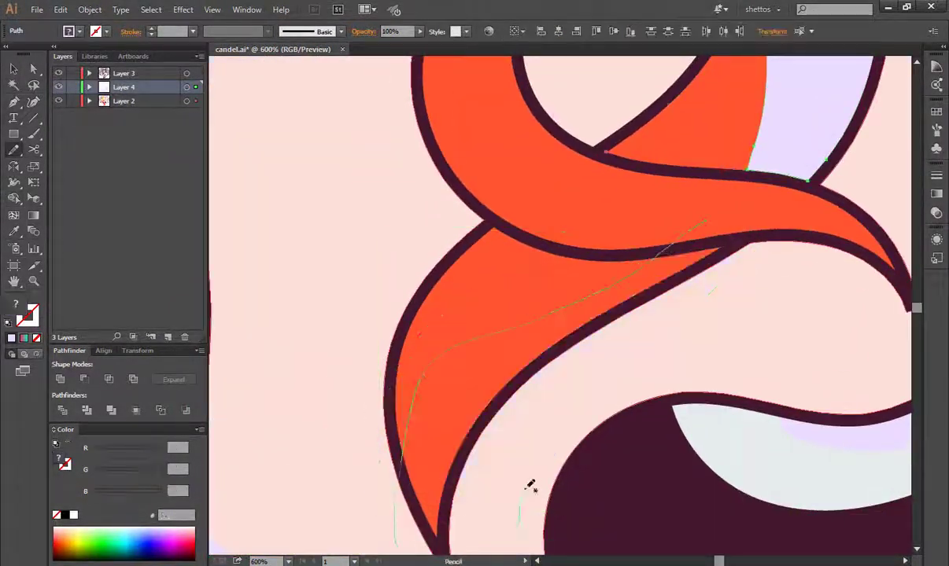
drag(769, 206, 815, 234)
scroll(635, 343, down, 2)
scroll(720, 233, up, 3)
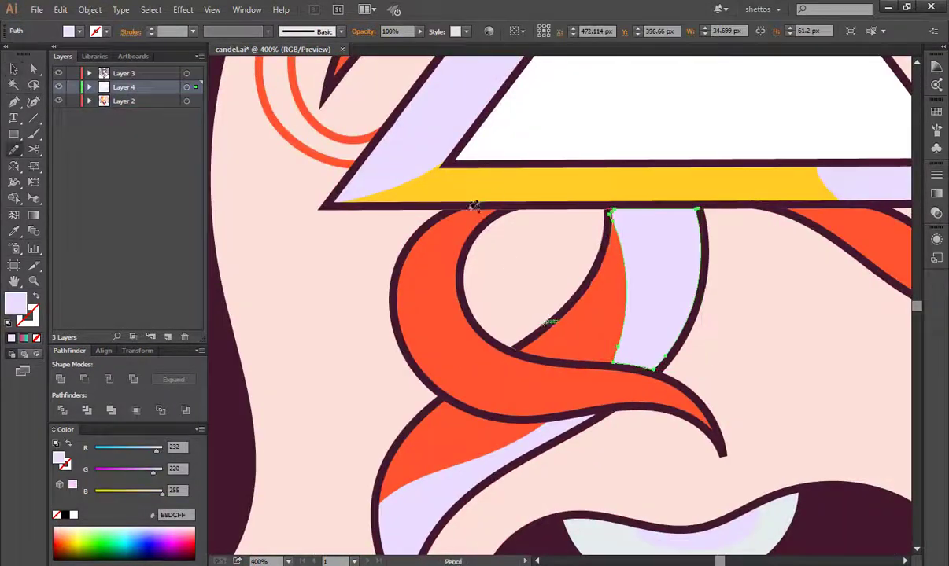
mouse_move(391, 391)
mouse_down()
mouse_move(472, 206)
mouse_move(441, 342)
mouse_up()
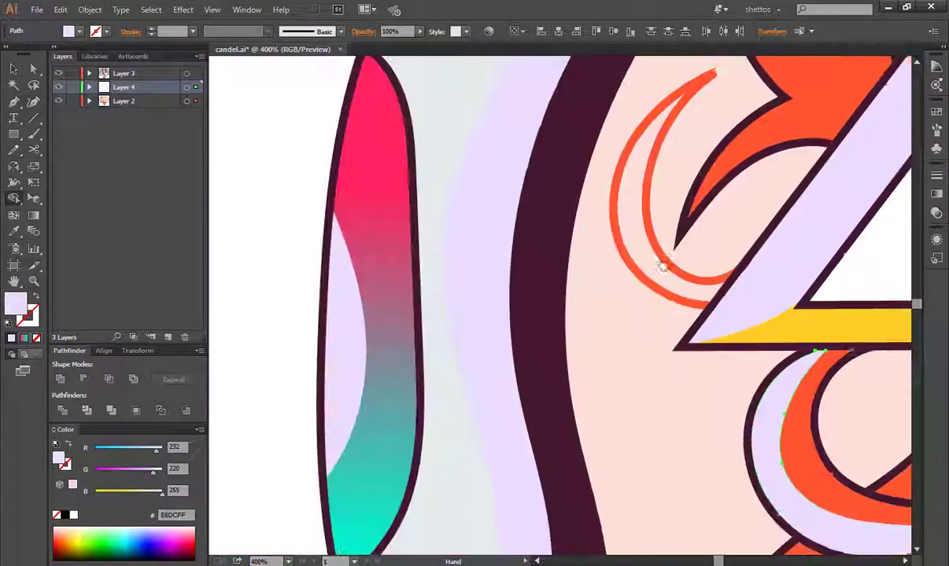
- Give the small curl the orange flame style and add a lavender crescent along it
key(i)
click(530, 297)
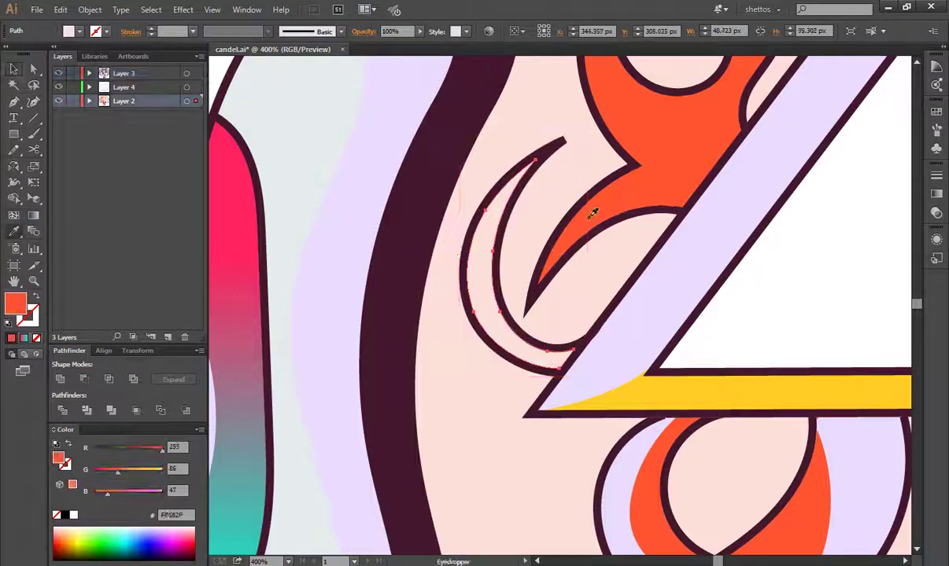
key(n)
scroll(437, 250, left, 5)
scroll(437, 251, right, 5)
scroll(354, 364, up, 1)
drag(354, 364, 382, 392)
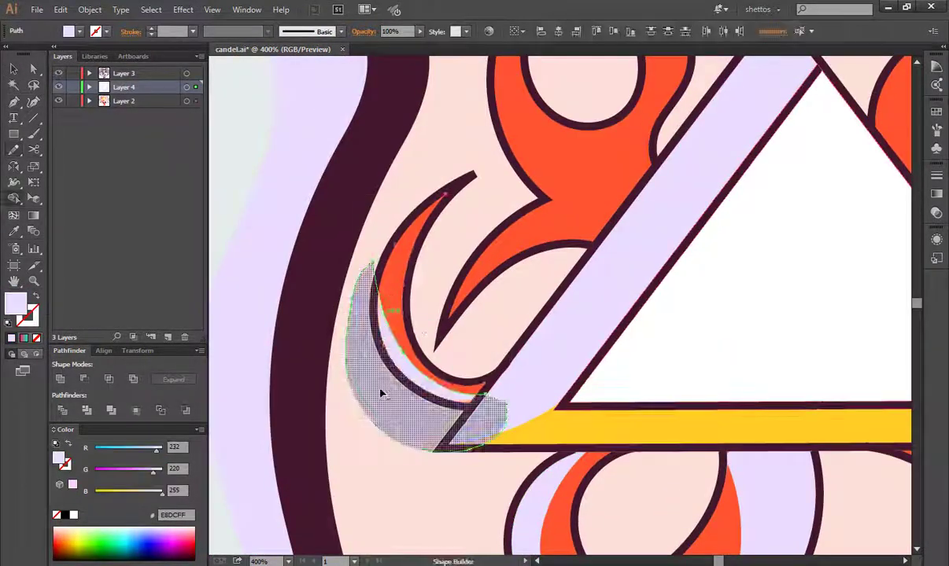
- Draw lavender highlights on the upper flame curl and a crescent inside it
scroll(557, 349, up, 2)
scroll(398, 395, right, 5)
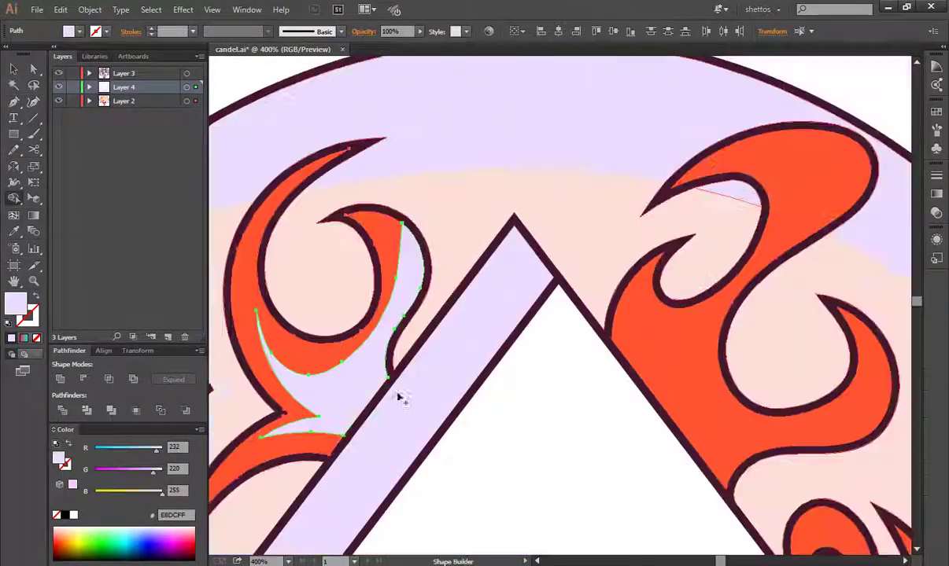
key(n)
drag(545, 465, 551, 472)
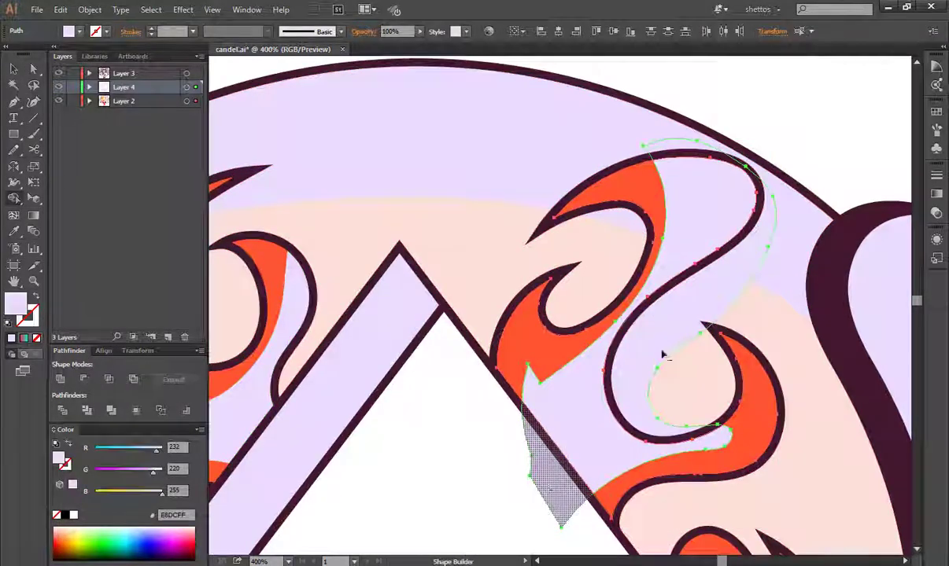
scroll(491, 345, down, 3)
scroll(491, 344, right, 3)
drag(543, 326, 571, 349)
- Split the crescent region into its own shape, fit the artboard in view, and select everything
scroll(446, 372, down, 2)
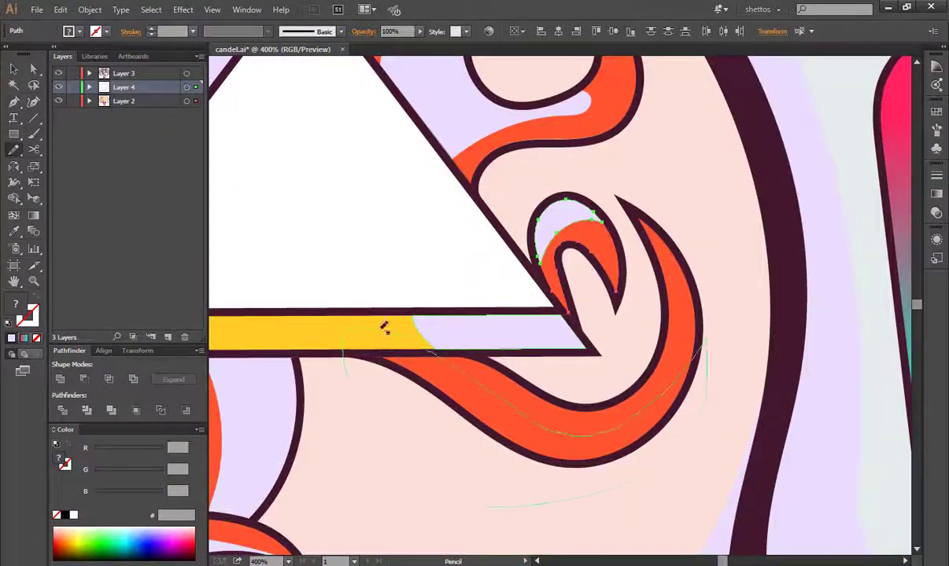
scroll(384, 329, down, 3)
scroll(510, 438, up, 2)
key(shift+m)
click(597, 408)
key(v)
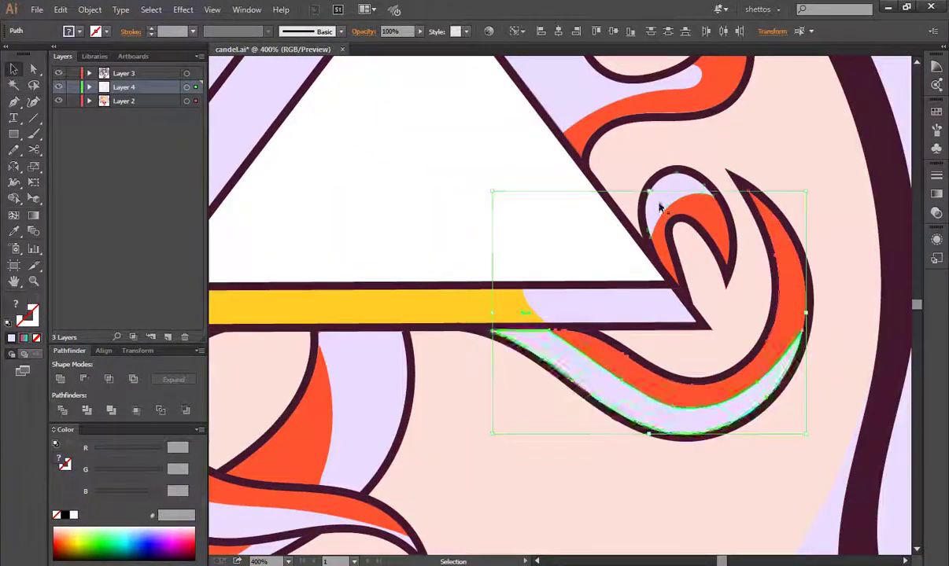
key(ctrl+0)
key(ctrl+a)
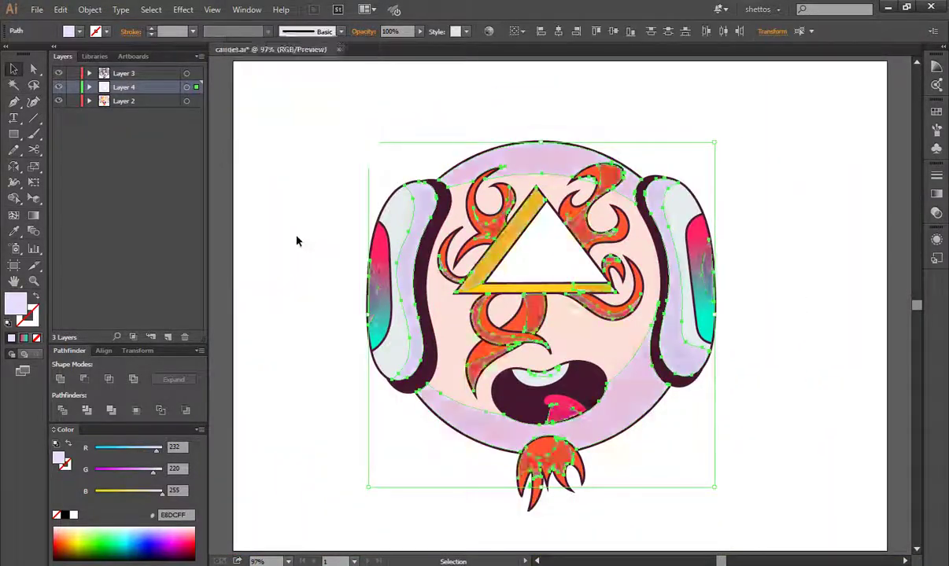
- Draw an artboard-sized rectangle on Layer 5 and fill it with dark navy
click(297, 242)
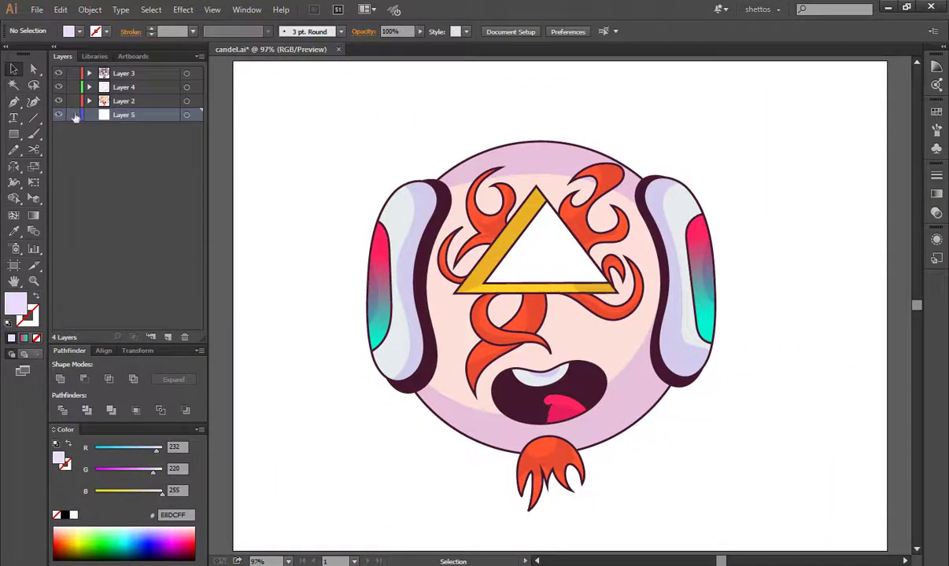
drag(337, 177, 887, 552)
click(937, 112)
click(826, 136)
- Lock the background layer, then select and deselect the highlight layer's artwork
key(v)
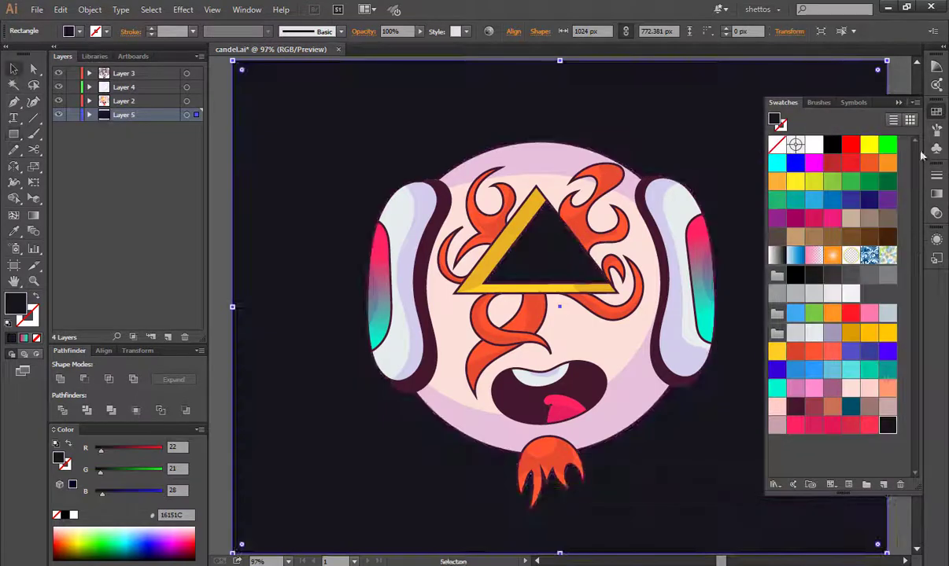
click(72, 114)
click(187, 87)
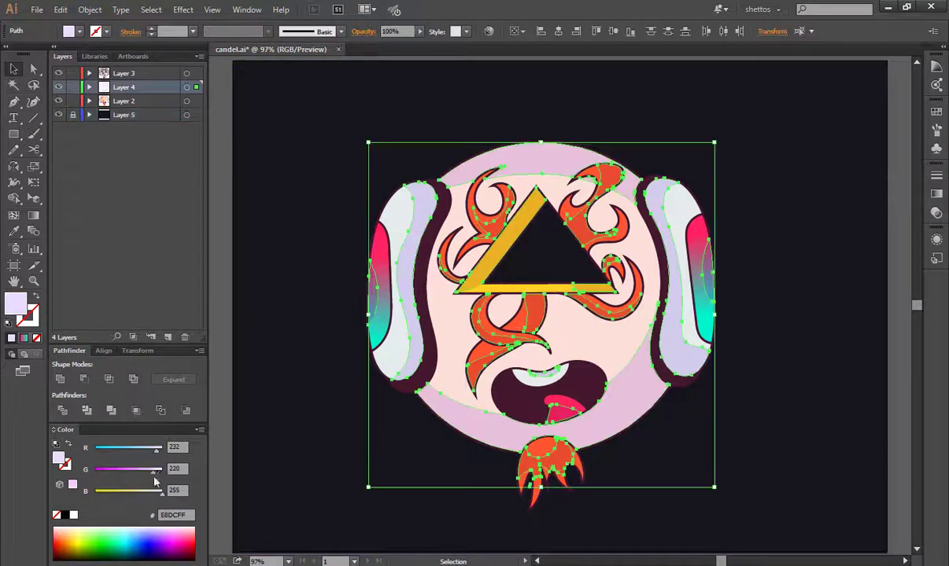
click(254, 314)
key(a)
click(186, 86)
key(v)
key(ctrl+shift+a)
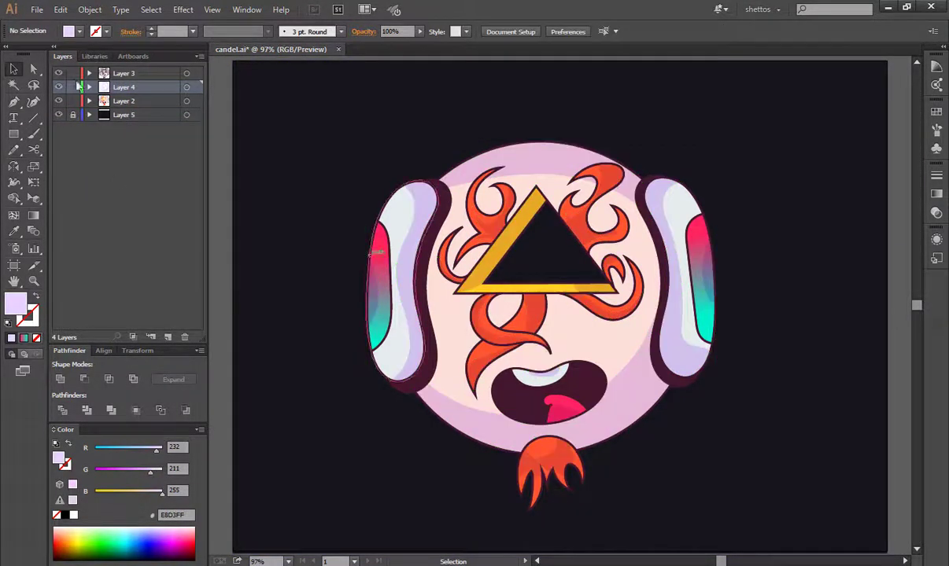
- Merge the highlight and shading layers into Layer 3 and start tracing up the teal shape's edge
drag(120, 98, 124, 73)
click(89, 73)
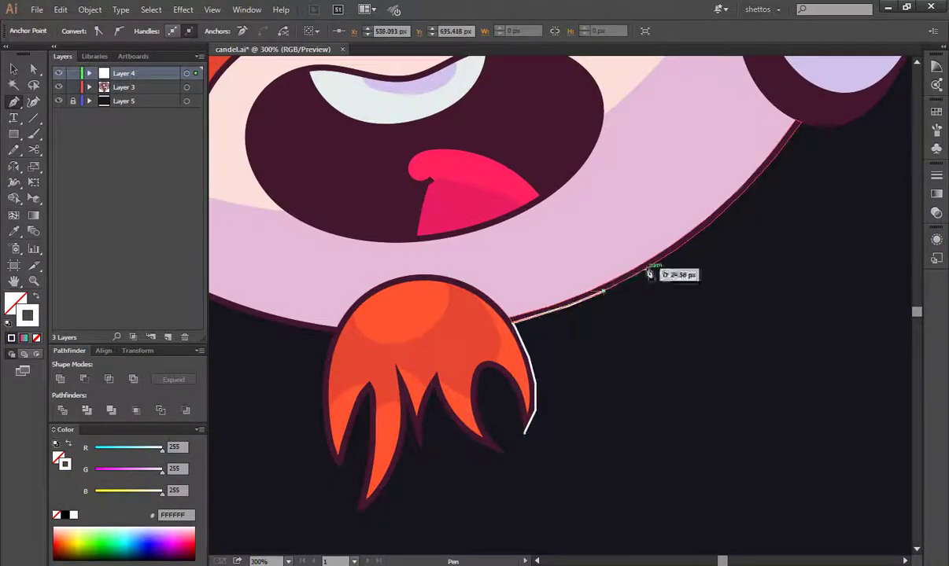
drag(793, 140, 593, 290)
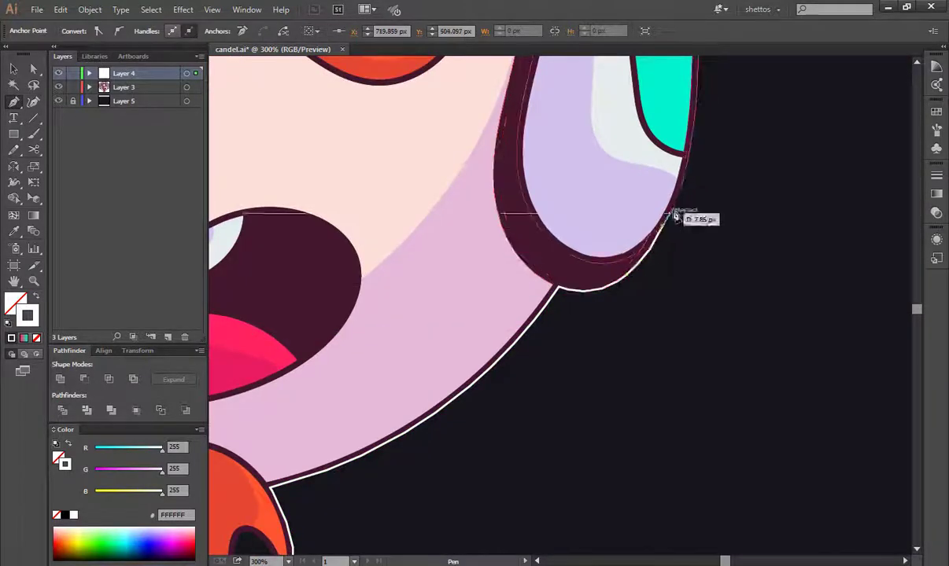
drag(677, 212, 586, 380)
scroll(586, 380, up, 2)
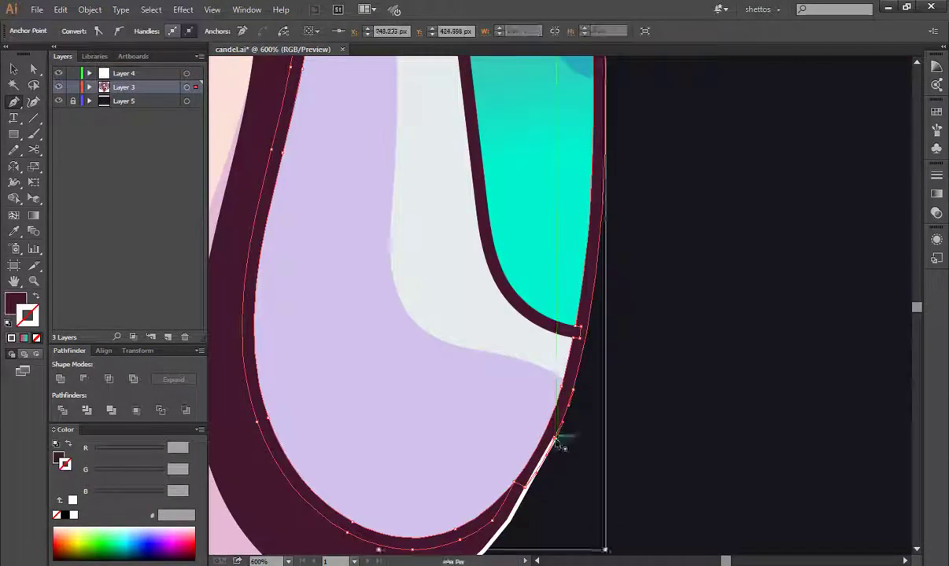
drag(602, 228, 561, 387)
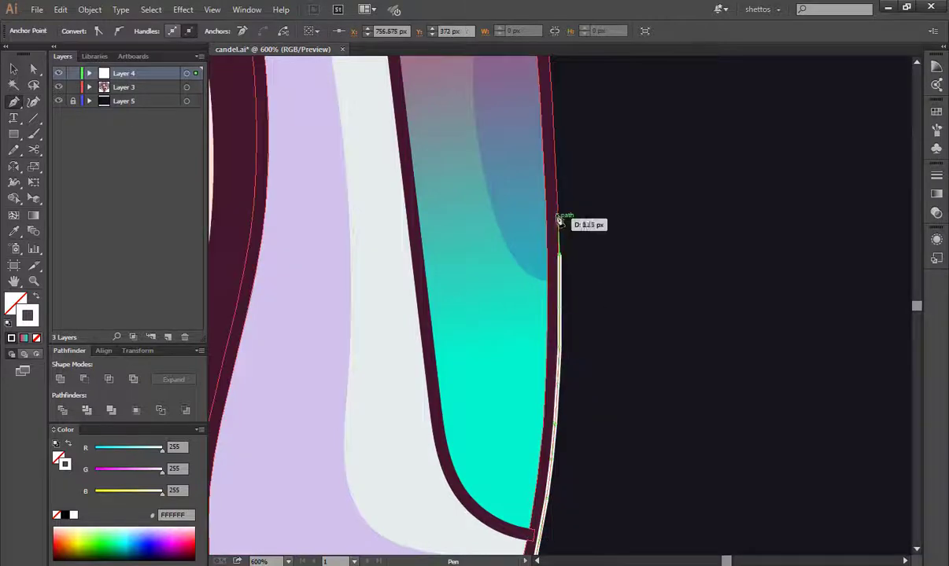
drag(563, 217, 533, 321)
drag(529, 229, 504, 355)
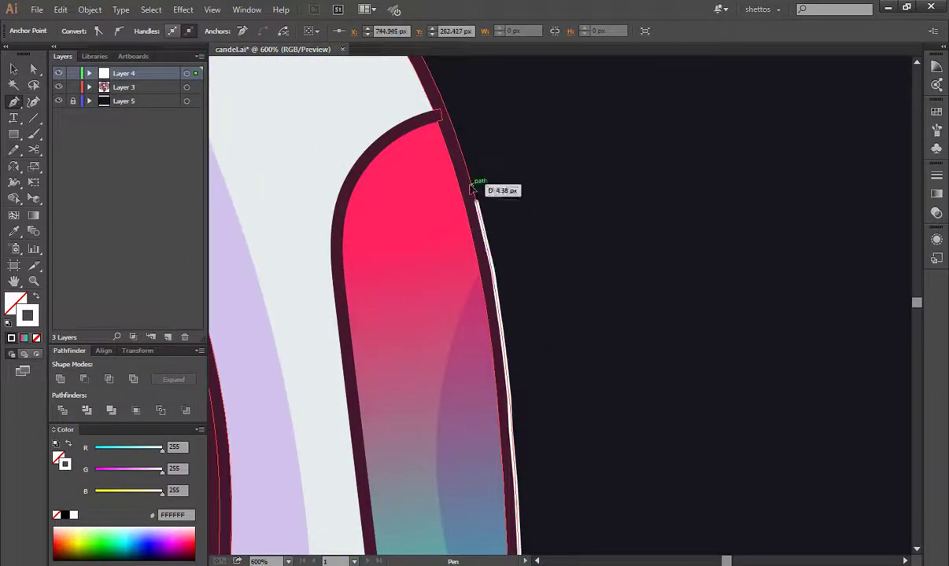
drag(472, 186, 482, 289)
drag(339, 95, 333, 264)
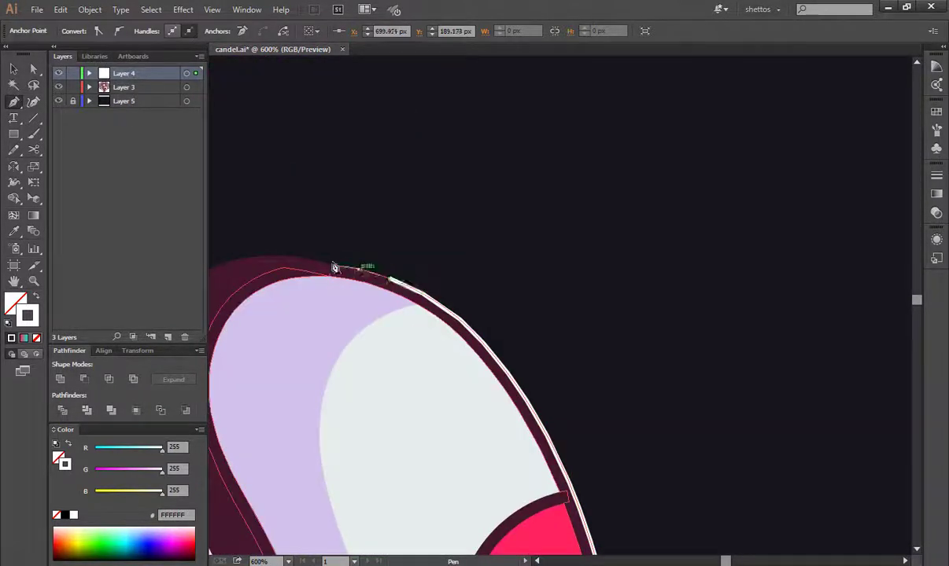
- Continue the Pen outline across the side shape and the head's rounded top curve
drag(441, 150, 462, 261)
drag(385, 272, 534, 381)
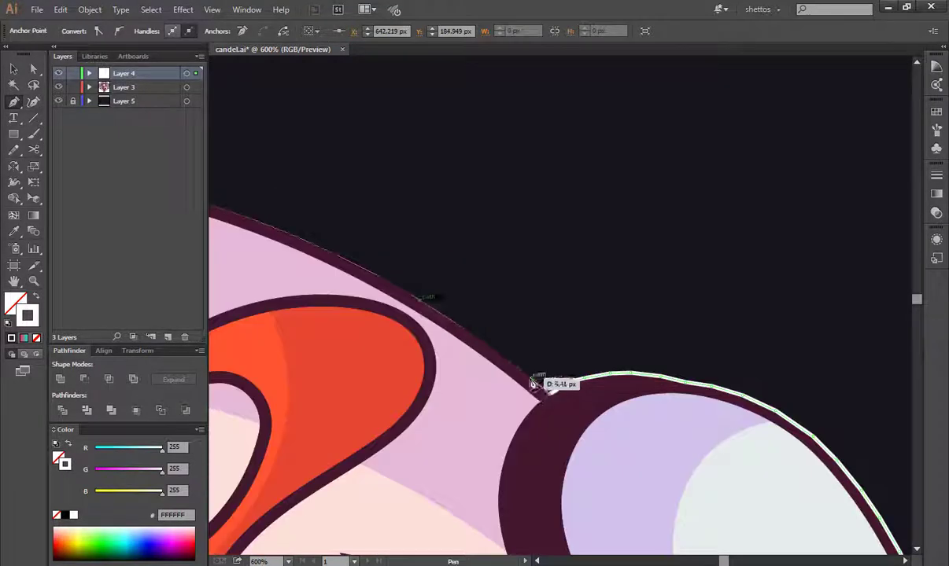
drag(318, 248, 551, 397)
drag(385, 272, 693, 316)
drag(362, 302, 625, 297)
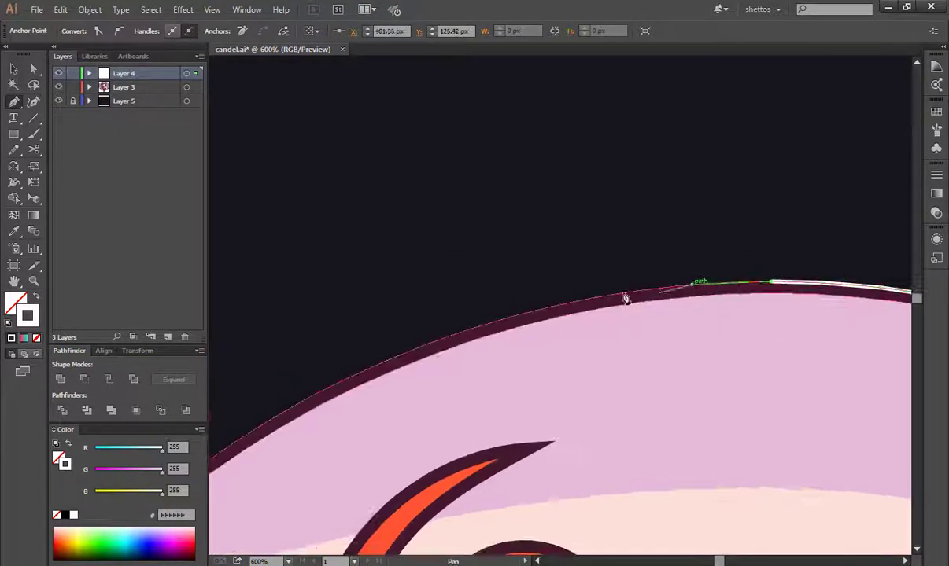
drag(375, 379, 817, 215)
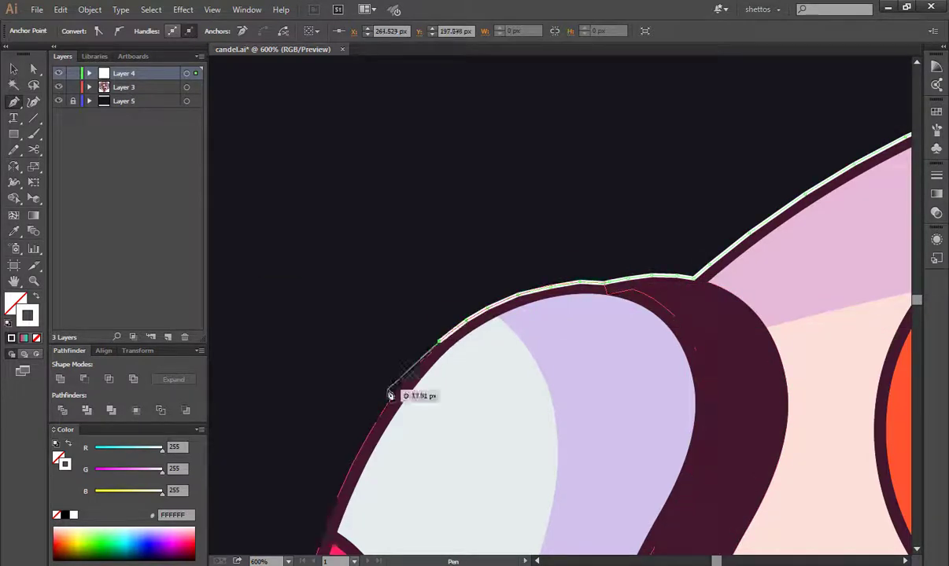
drag(392, 388, 610, 218)
drag(588, 359, 664, 163)
- Trace down the side shape's lower curve and along the flame's left edge
drag(649, 245, 648, 351)
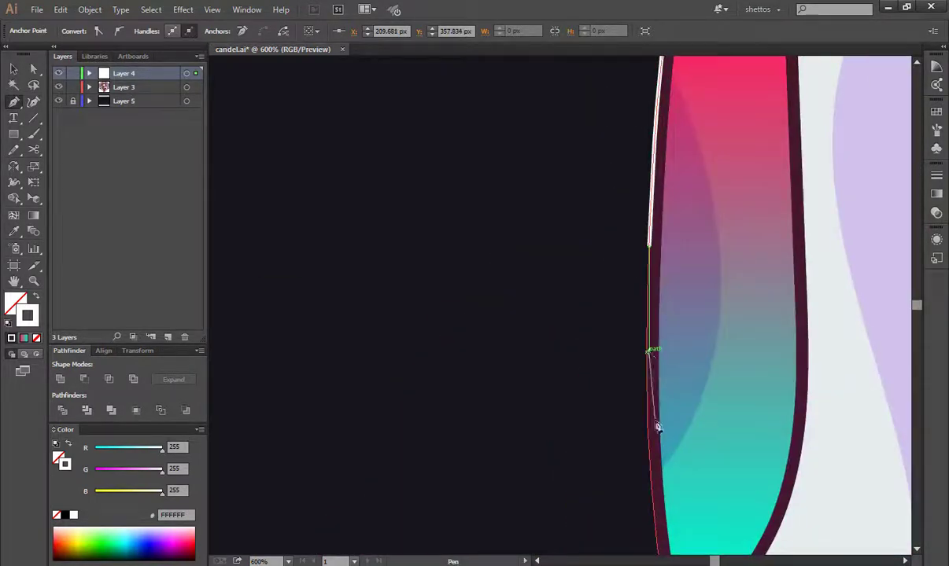
scroll(649, 262, down, 4)
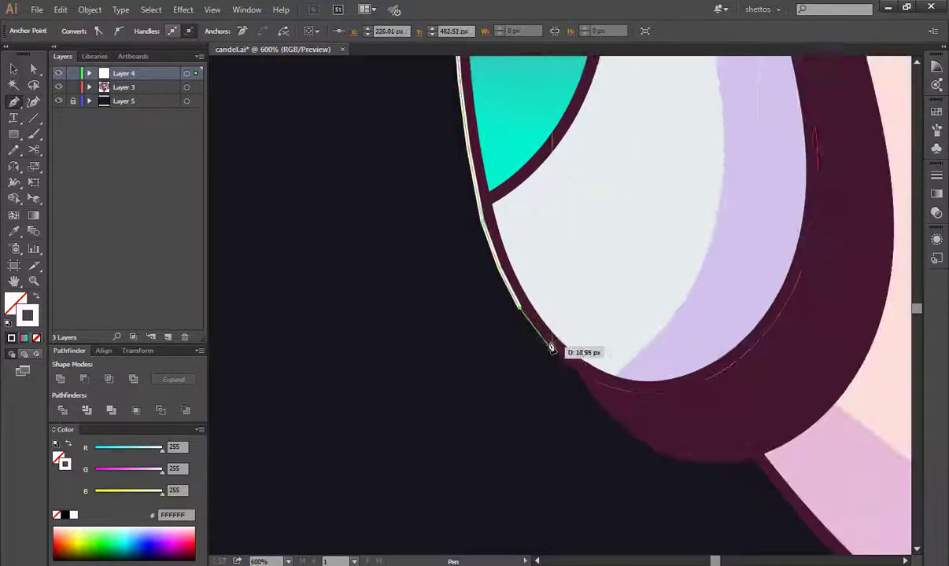
drag(690, 419, 546, 346)
drag(610, 415, 639, 443)
drag(714, 470, 546, 233)
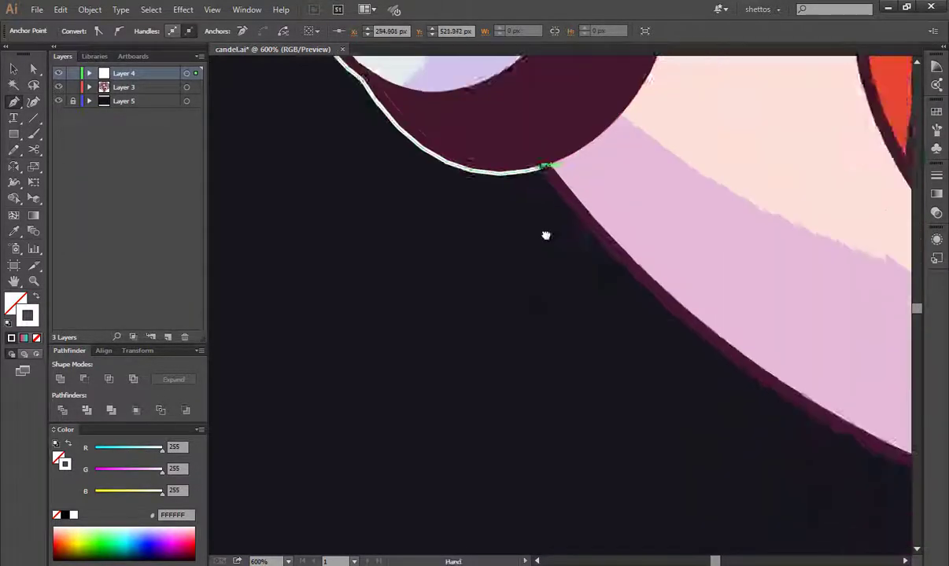
mouse_move(727, 411)
mouse_down()
mouse_move(783, 451)
mouse_move(497, 415)
mouse_up()
click(615, 432)
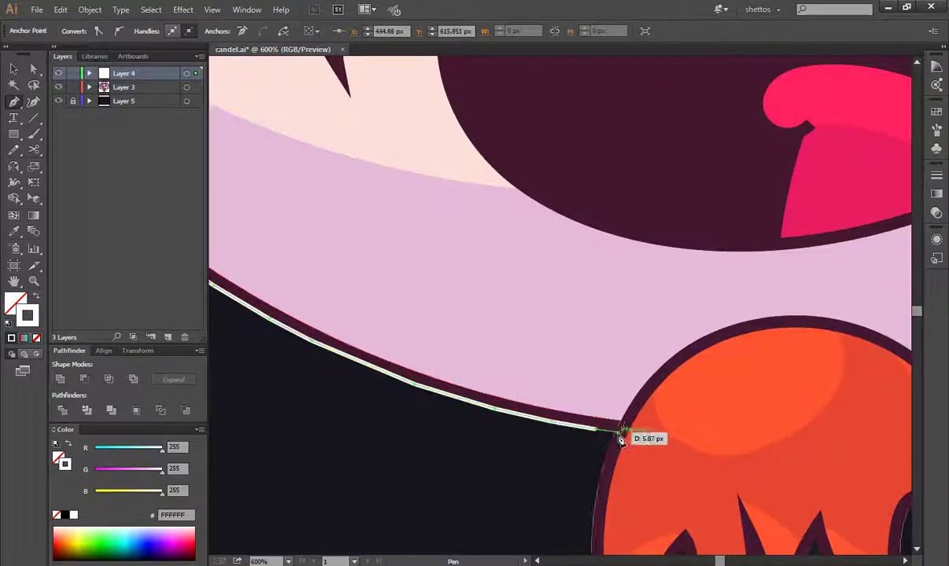
drag(614, 435, 613, 147)
click(608, 162)
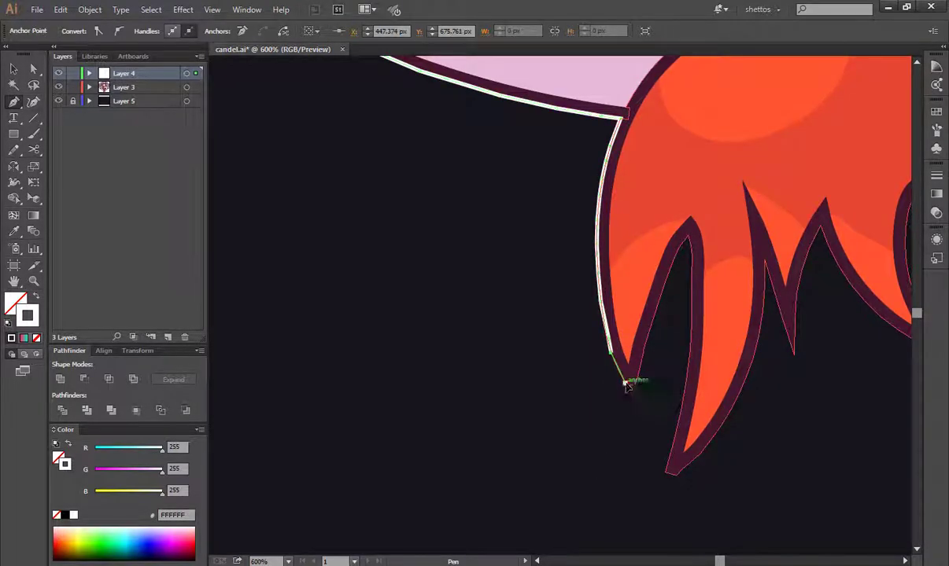
- Trace around the flame prongs and notches, close the path, and fill the silhouette white
click(689, 235)
click(693, 260)
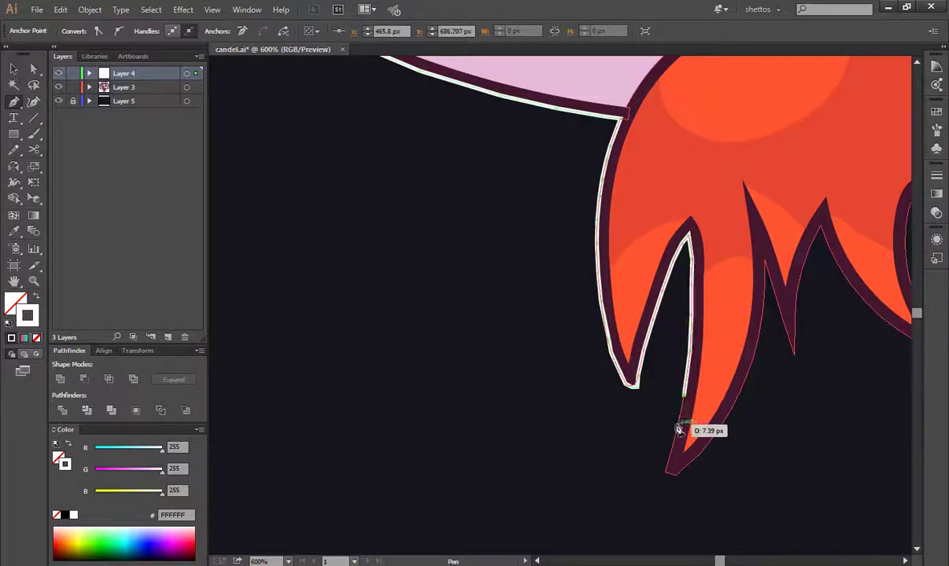
click(761, 313)
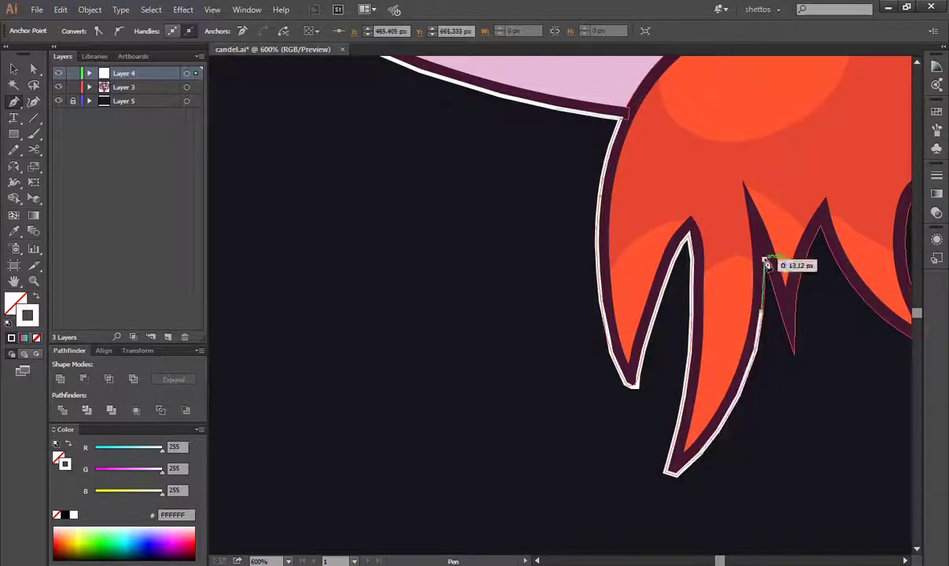
click(821, 230)
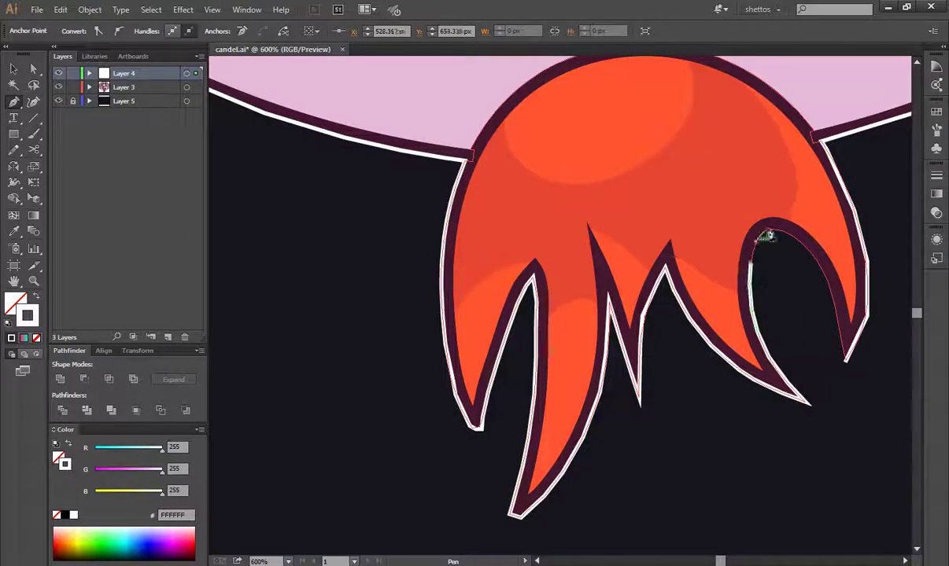
click(838, 303)
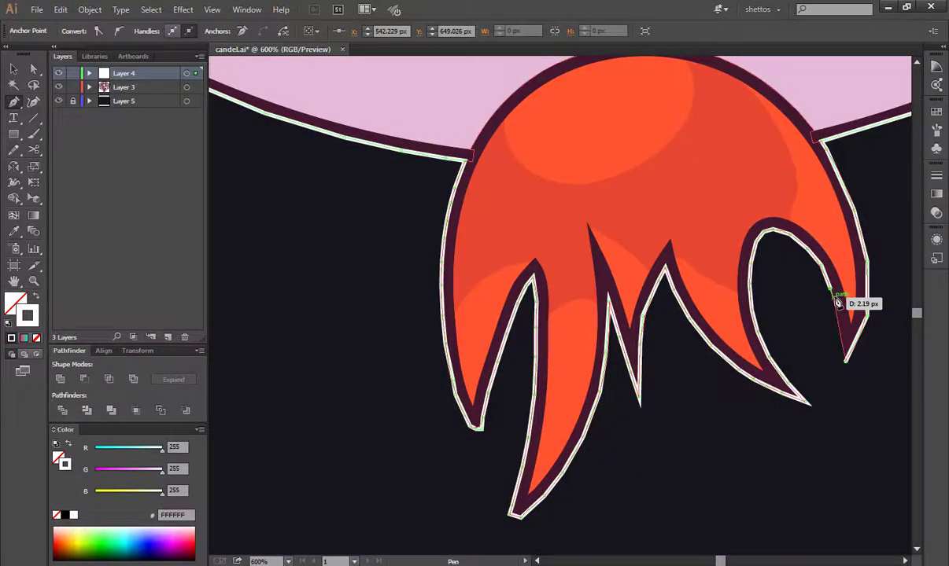
click(843, 346)
key(ctrl+0)
key(shift+x)
- Give the silhouette the pink-to-teal gradient fill at 33% opacity
click(936, 194)
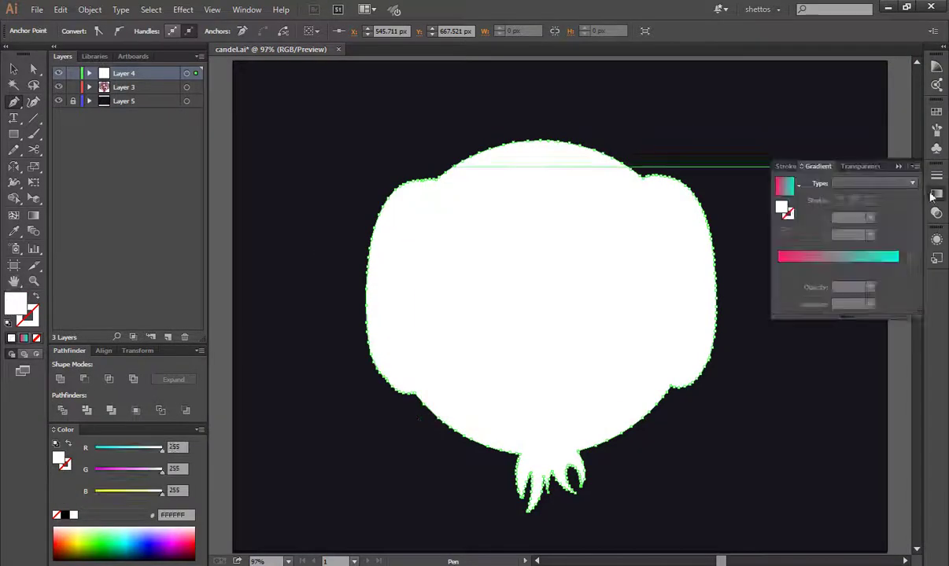
key(v)
click(365, 33)
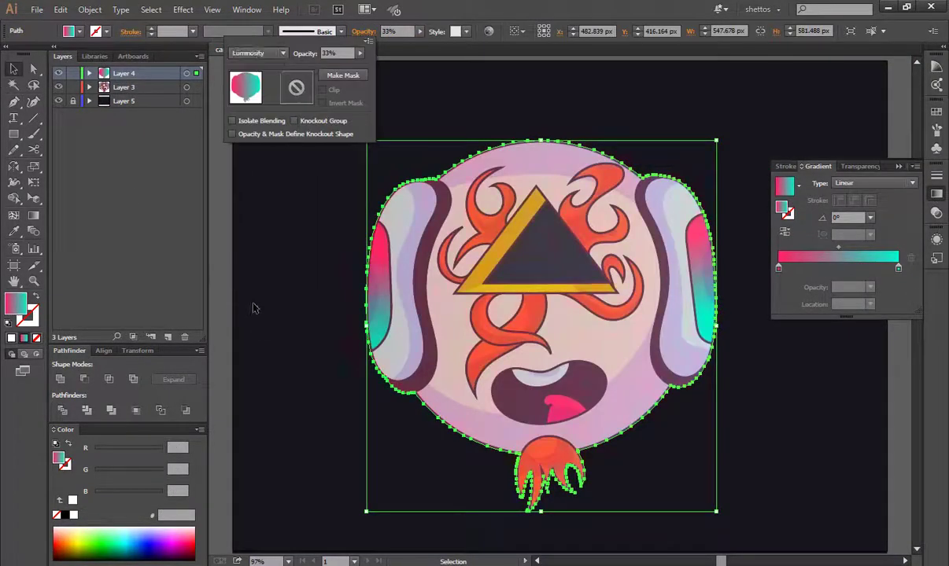
key(Escape)
- Run the gradient top to bottom over the head, then deselect and lock the artwork layers
key(g)
drag(524, 216, 573, 448)
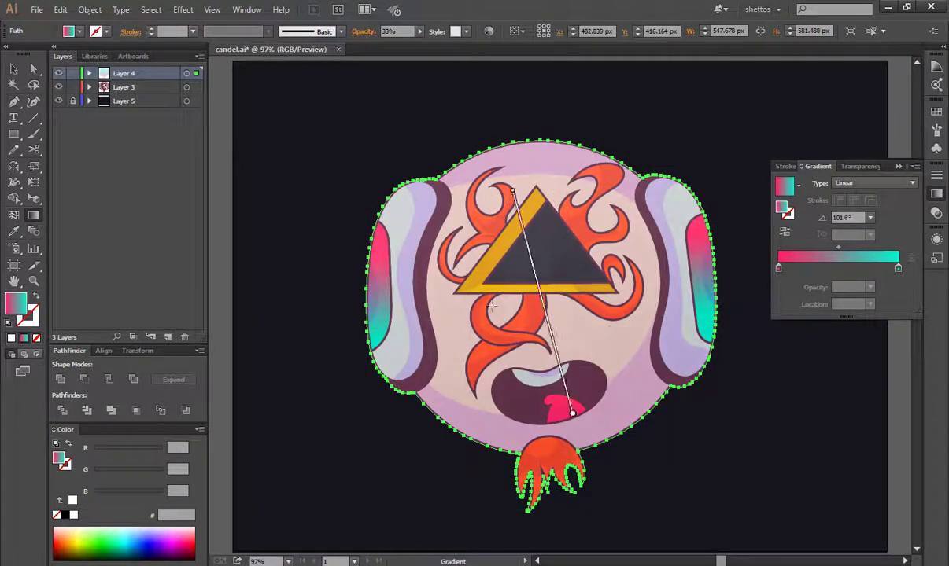
key(v)
click(250, 206)
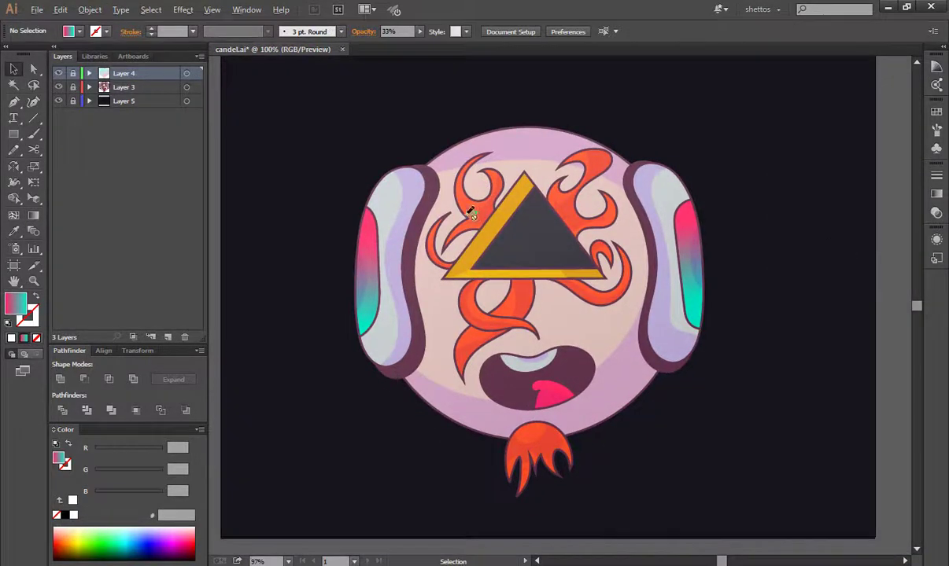
key(ctrl+equal)
- Move Layer 6 below Layer 4 and draw the beam trapezoid up from the triangle
key(p)
drag(142, 105, 142, 96)
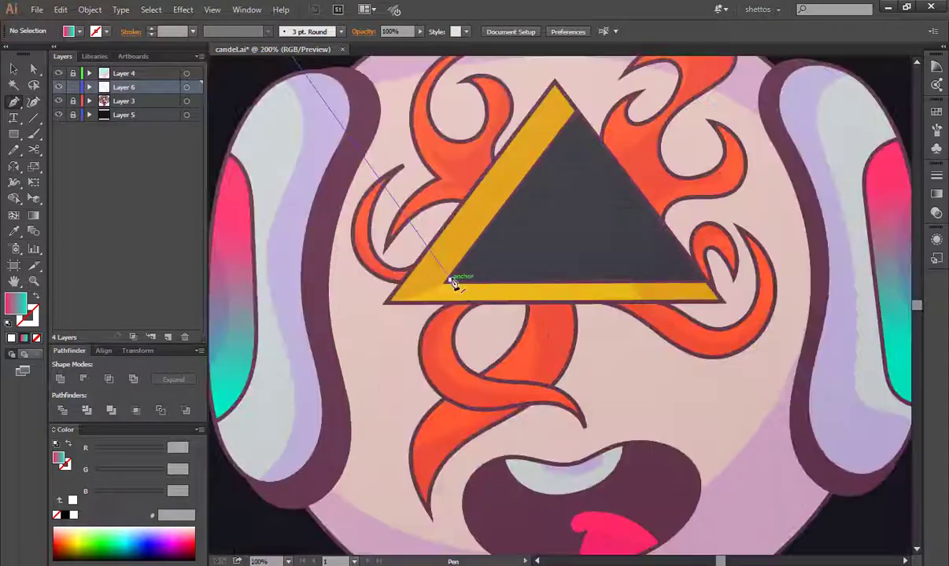
click(454, 284)
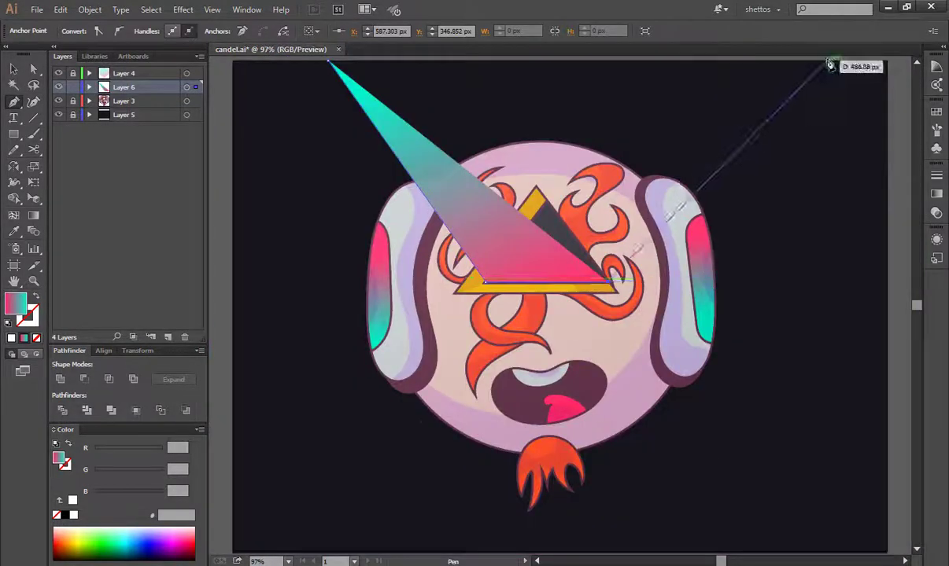
- Fade the beam's cyan gradient to 0% opacity straight upward, then deselect the beam
click(870, 288)
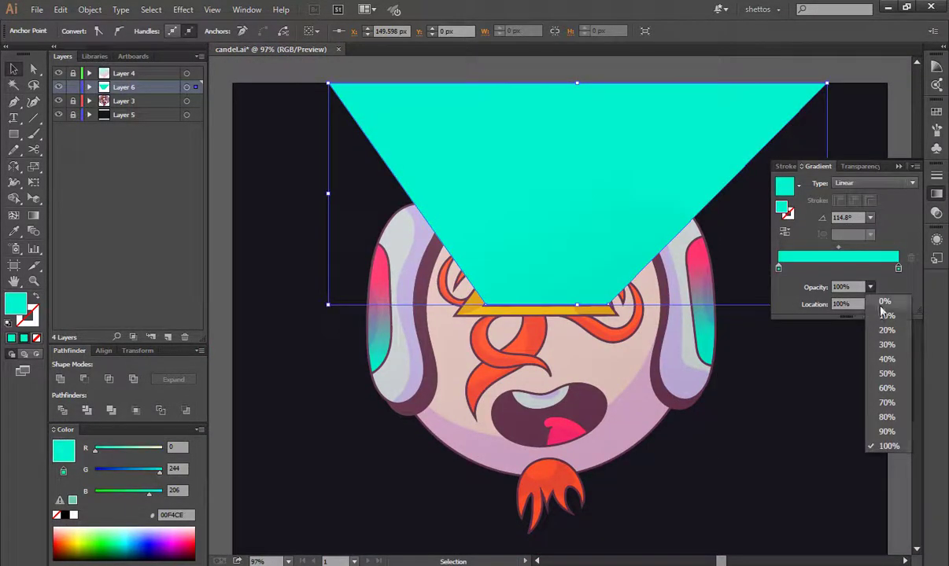
key(g)
drag(551, 354, 551, 193)
drag(553, 293, 572, 127)
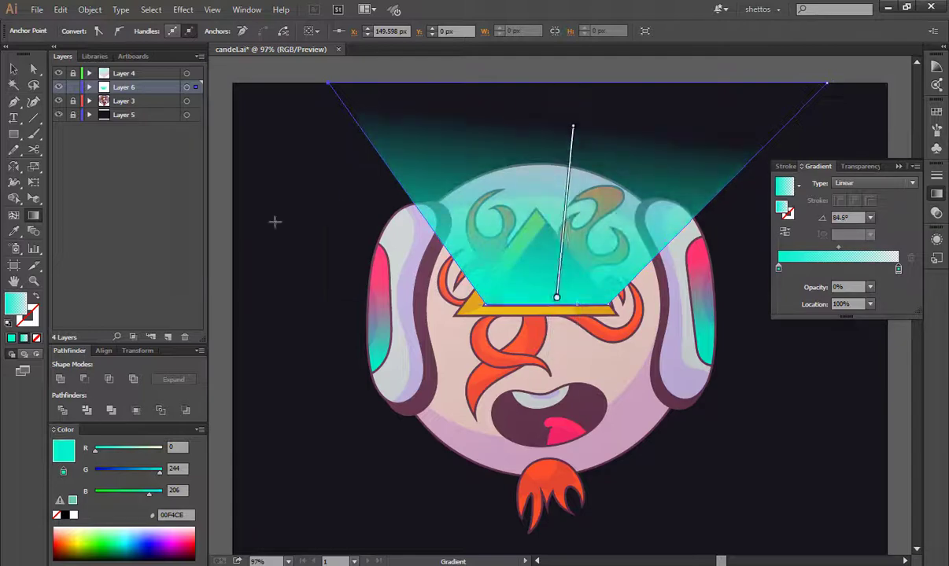
key(v)
key(ctrl+shift+a)
scroll(635, 455, down, 1)
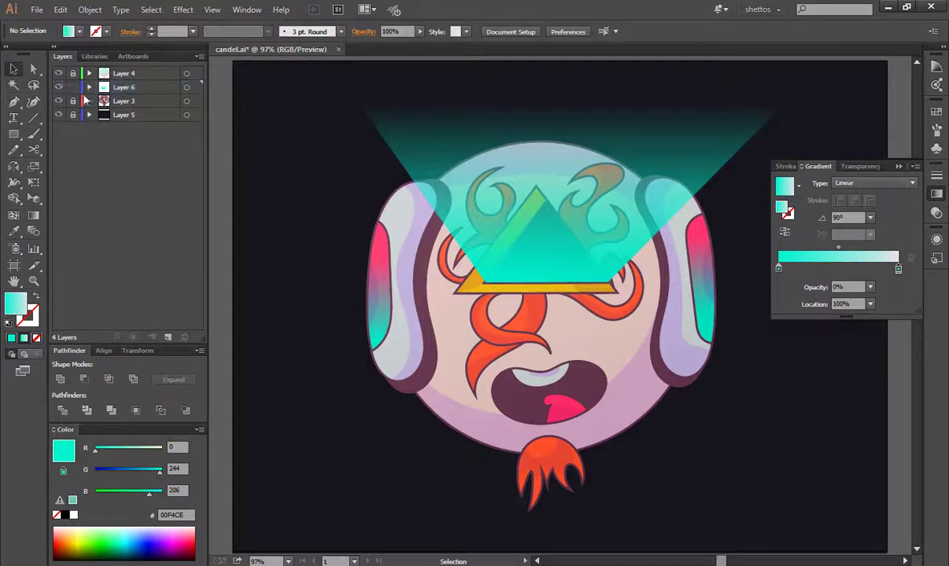
key(b)
scroll(489, 286, up, 3)
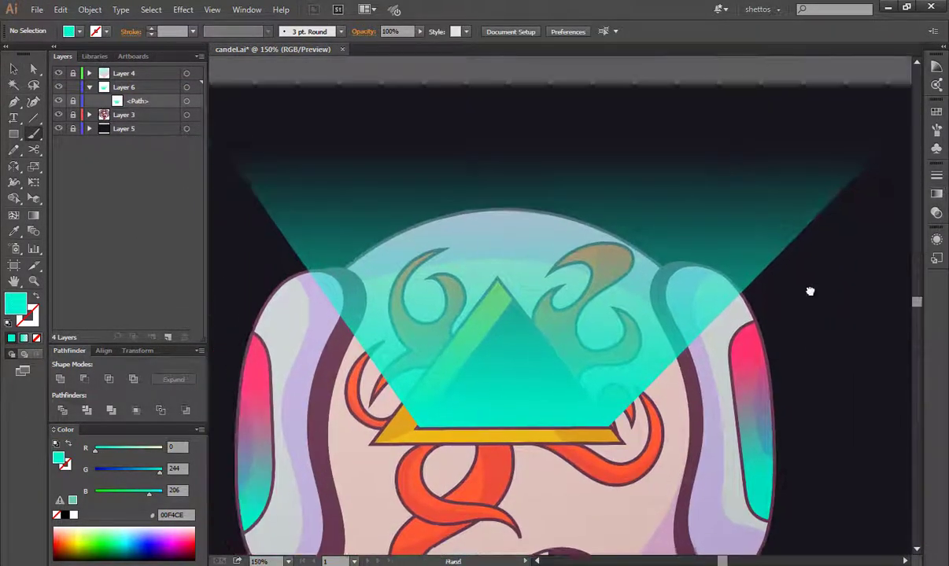
- Undo the extra brush strokes, hide the cyan beam, and expand Layer 3's path list
key(ctrl+z)
key(ctrl+z)
key(ctrl+z)
click(58, 101)
click(126, 115)
key(ctrl+equal)
key(ctrl+equal)
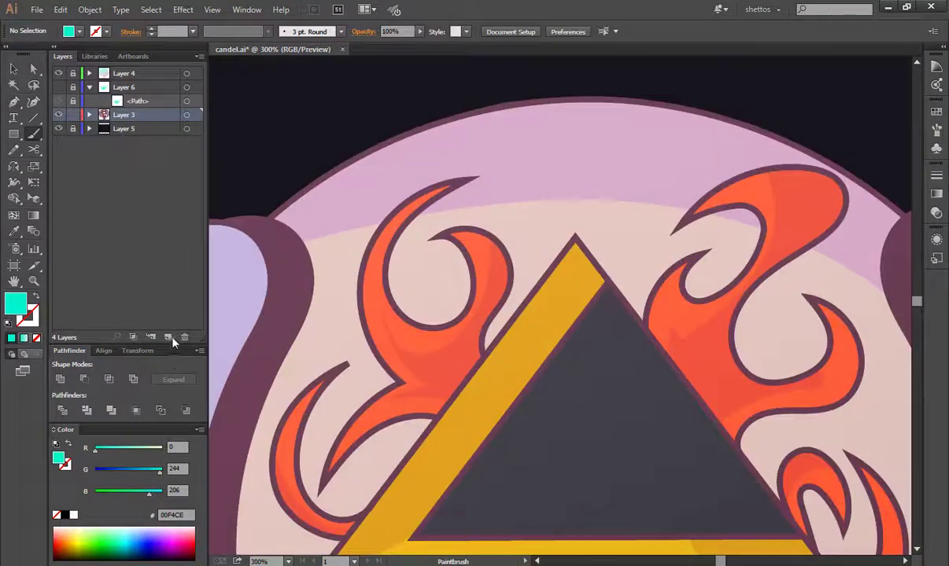
click(89, 115)
key(v)
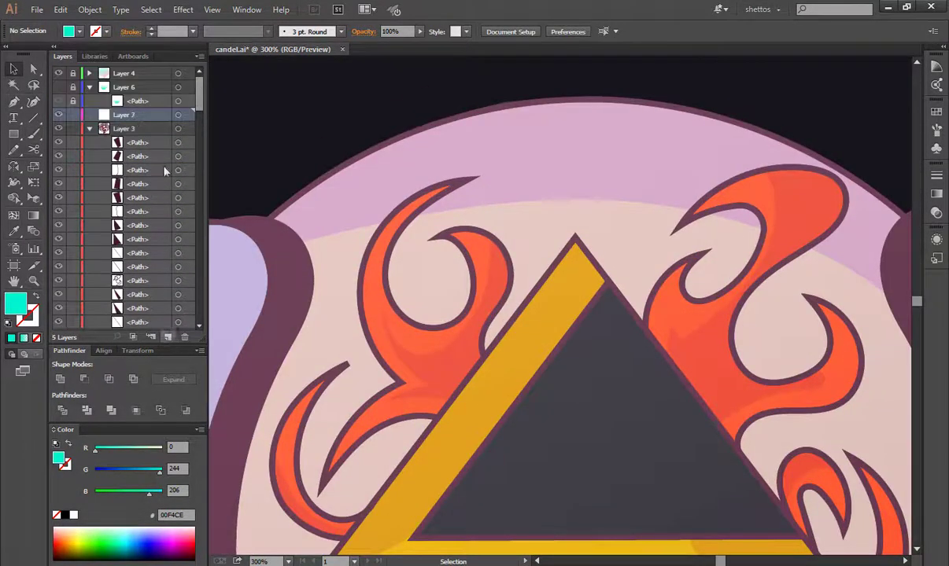
- Select a dark outline path in Layer 3 and zoom out to the whole face
scroll(153, 156, down, 5)
scroll(188, 251, down, 3)
scroll(198, 253, up, 5)
scroll(198, 253, up, 5)
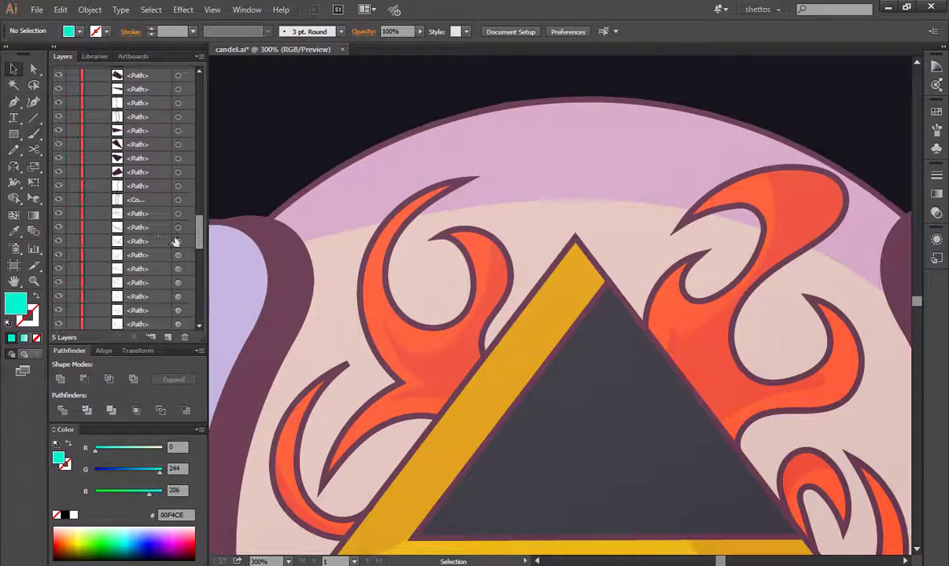
click(613, 418)
key(ctrl+minus)
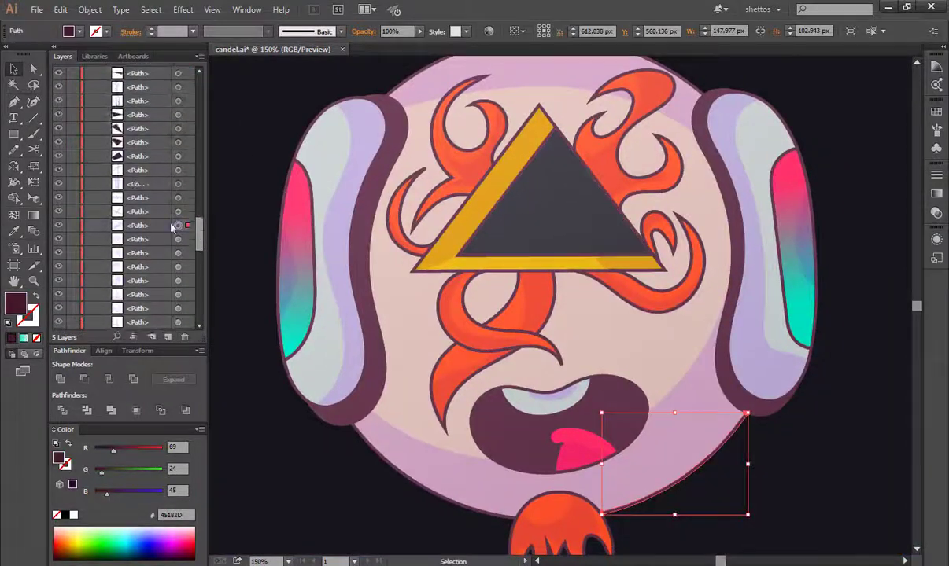
scroll(94, 158, up, 3)
- Hide Layer 7 and select all the paths in Layer 3
click(59, 118)
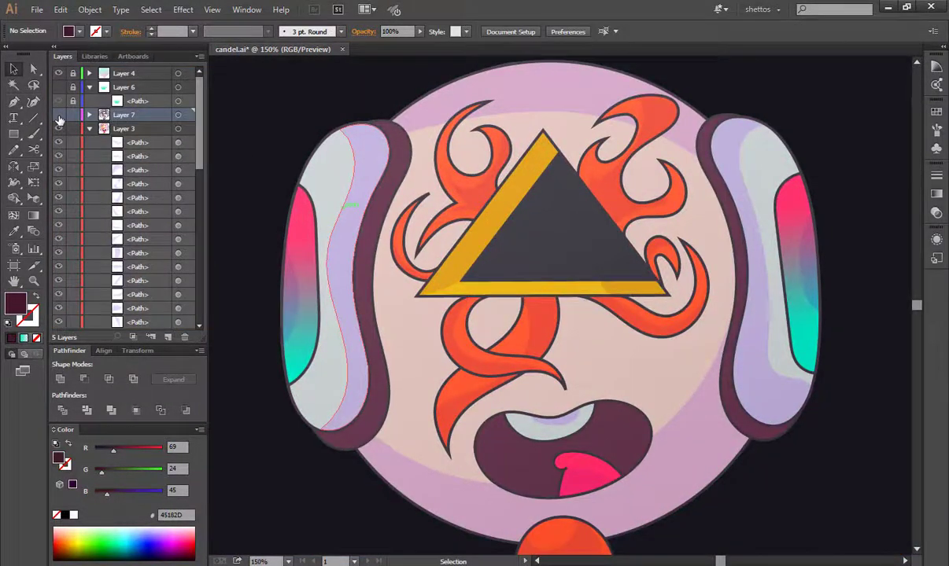
scroll(197, 208, down, 5)
click(126, 209)
scroll(126, 197, up, 5)
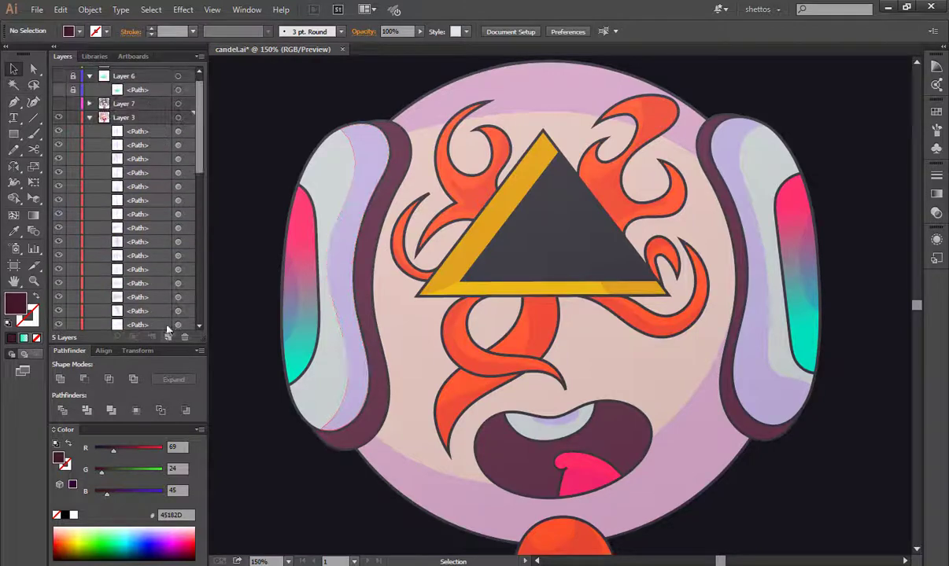
scroll(126, 197, down, 5)
shift+click(126, 245)
scroll(125, 160, up, 5)
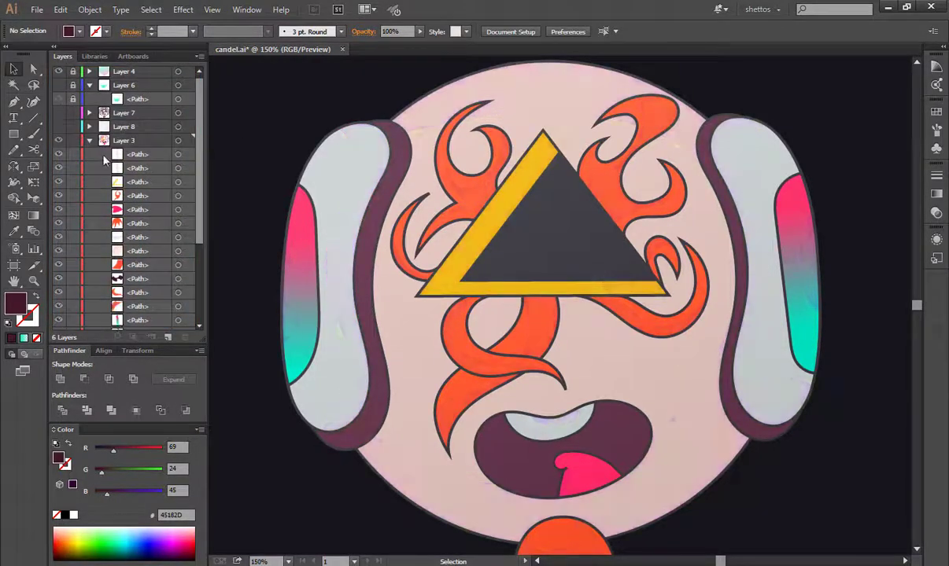
- Collapse Layer 3, show Layer 7 again, and add new Layer 9 for the highlights
click(89, 140)
click(58, 114)
click(61, 142)
key(ctrl+l)
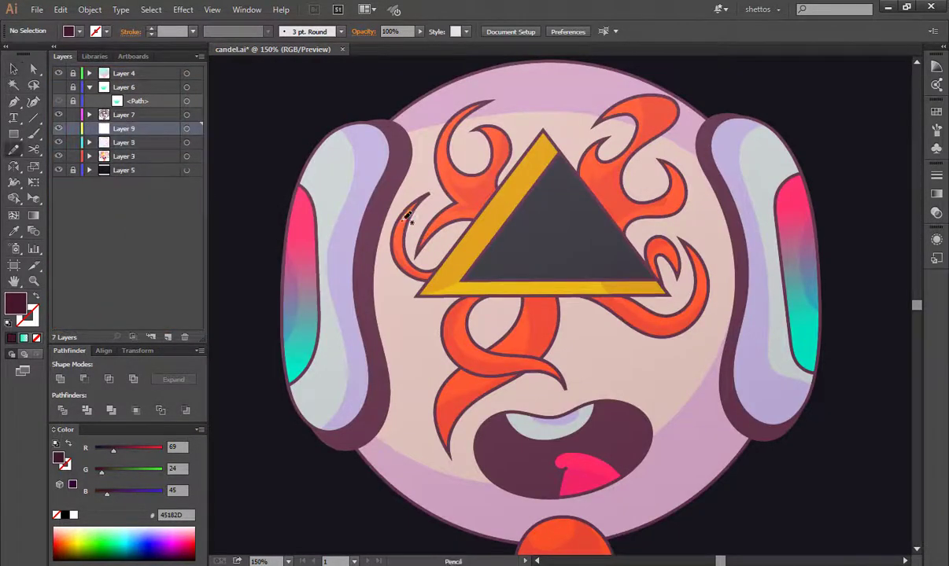
- Set the Paintbrush stroke colour to bright cyan 1DFFFF
key(b)
key(ctrl+plus)
key(ctrl+plus)
click(937, 112)
click(777, 388)
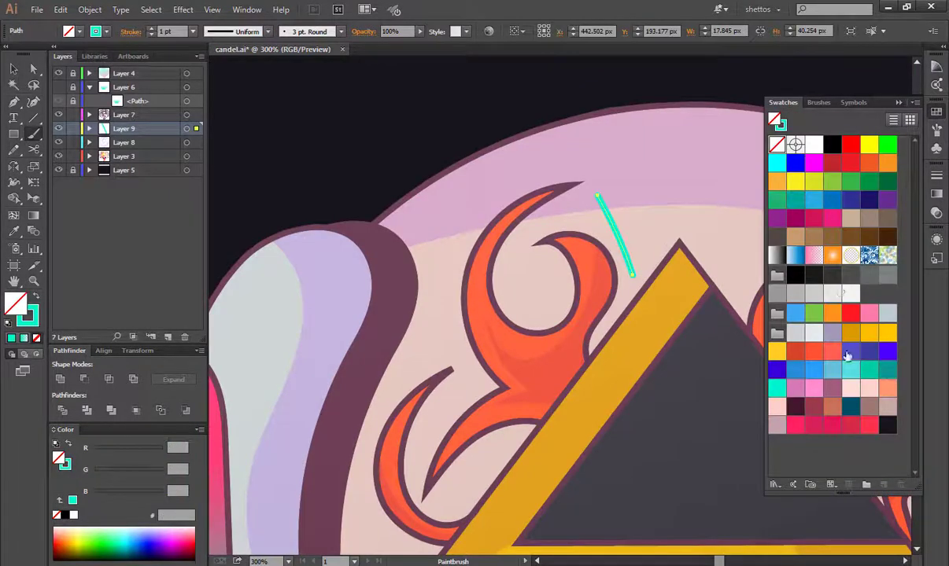
double_click(15, 303)
click(878, 236)
double_click(15, 303)
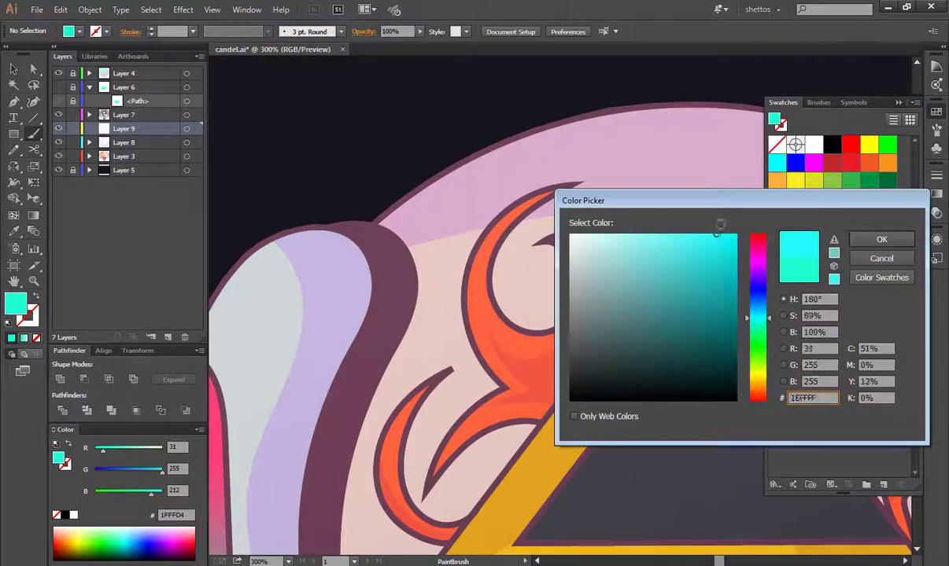
click(830, 239)
- Paint cyan highlights inside the upper flame curl and along the lower flame lobe
key(ctrl+plus)
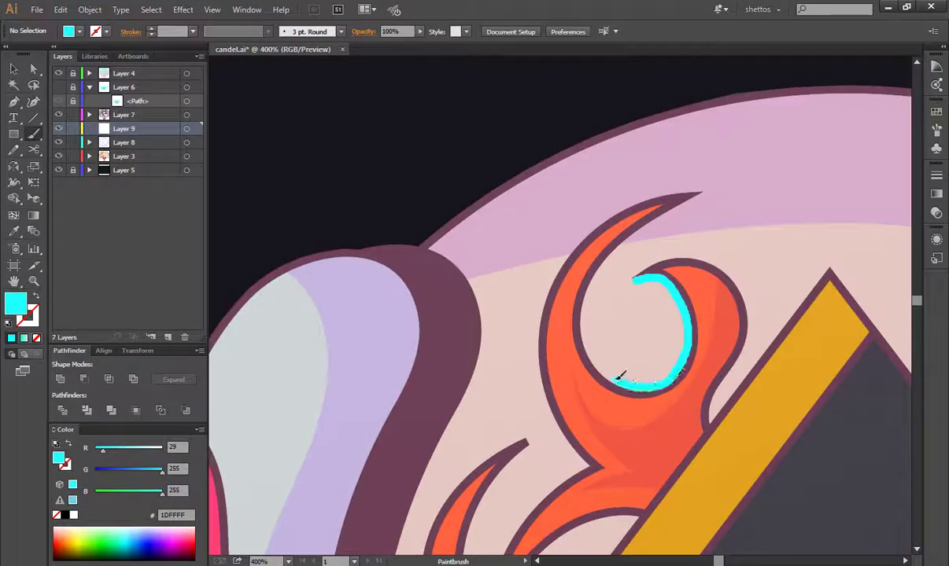
drag(721, 384, 714, 419)
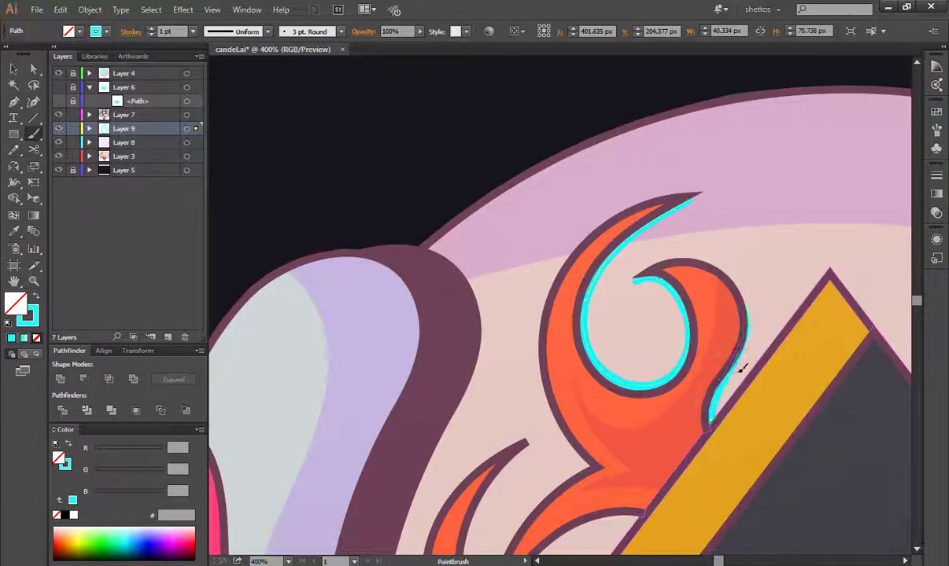
scroll(741, 368, down, 1)
key(v)
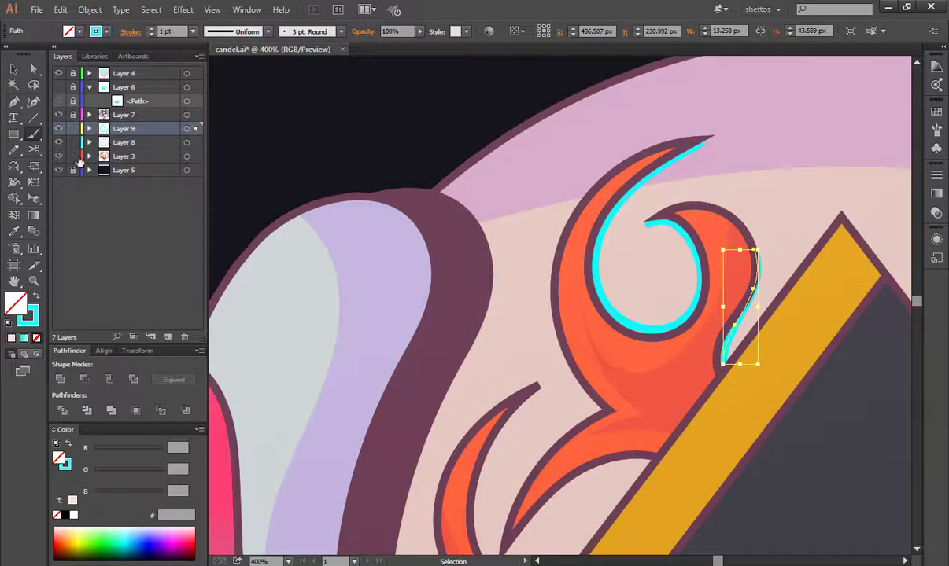
drag(768, 293, 767, 258)
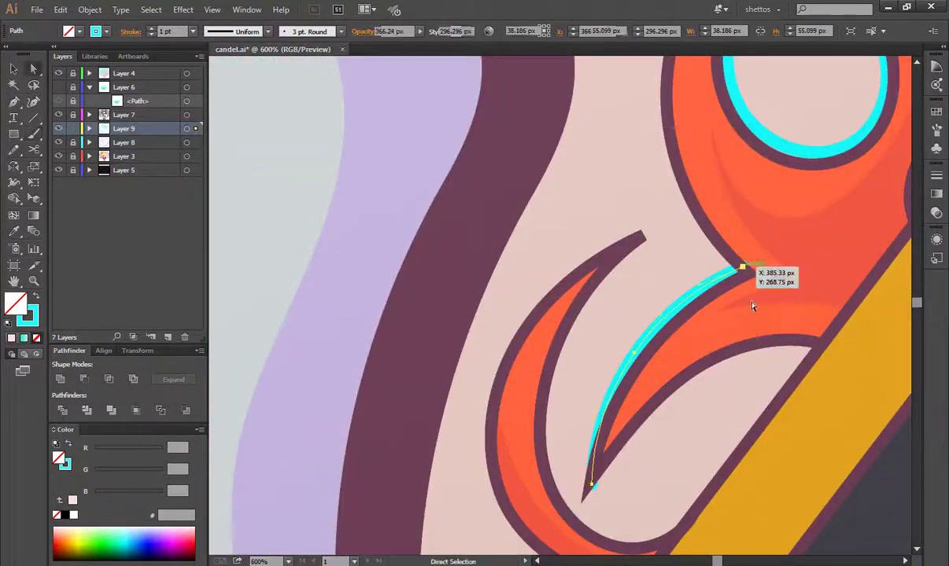
drag(751, 303, 793, 237)
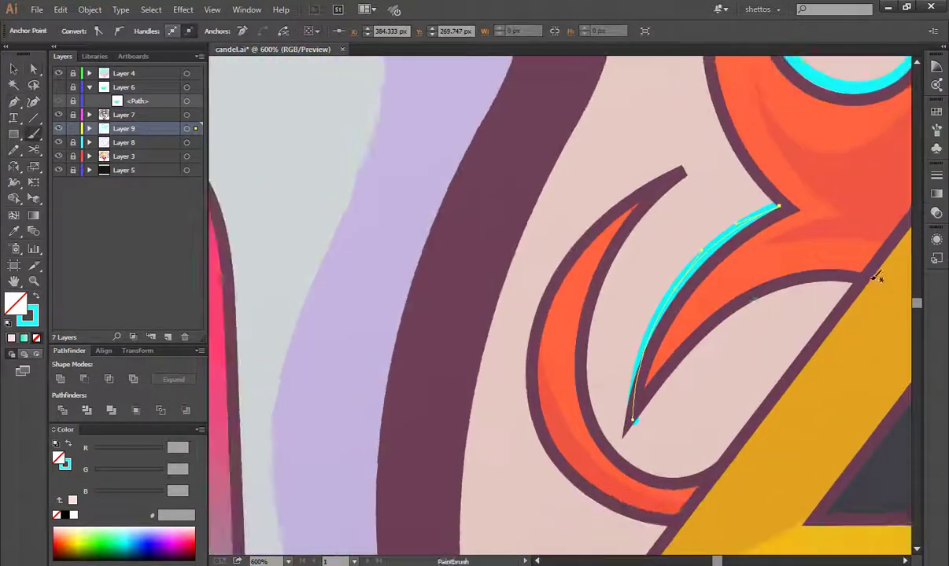
drag(860, 284, 627, 418)
key(ctrl+z)
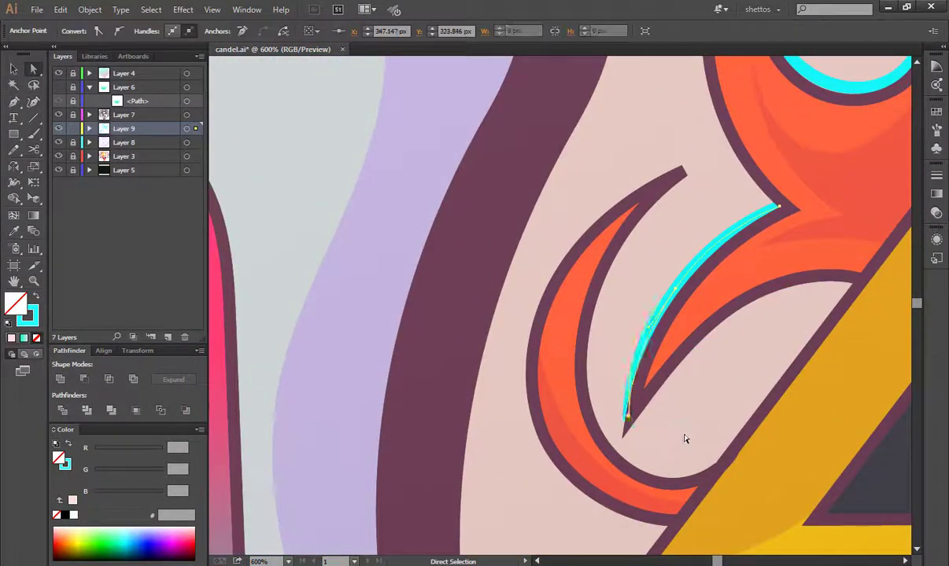
drag(858, 285, 722, 354)
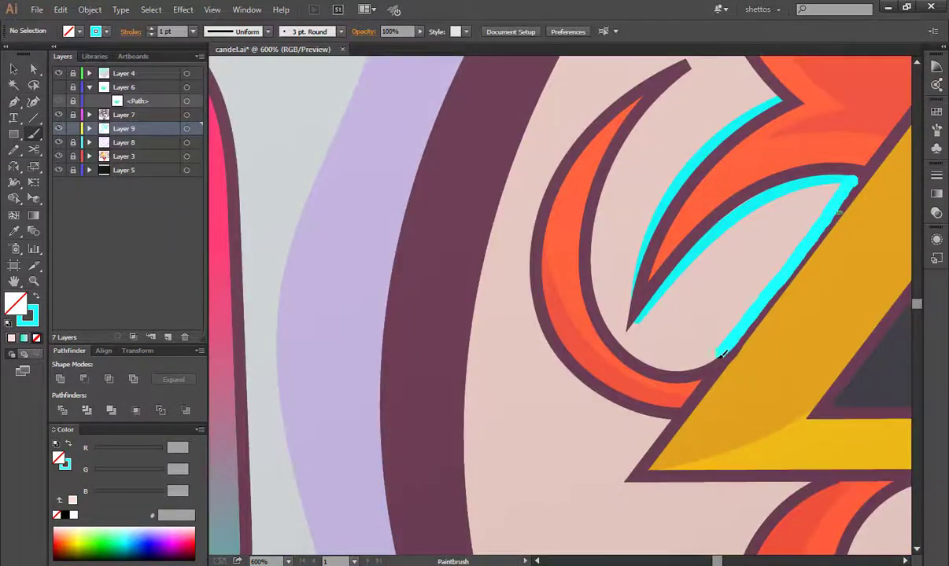
scroll(720, 312, down, 3)
scroll(630, 379, right, 2)
- Add cyan highlights under the yellow triangle's edge, inside the lower flame loop, and on the flame
drag(614, 322, 741, 322)
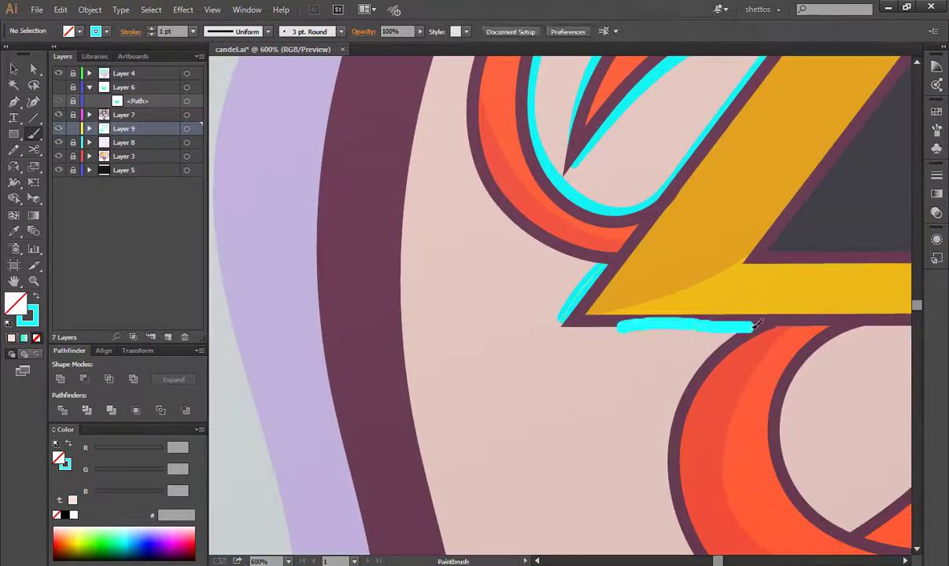
scroll(709, 233, right, 5)
scroll(710, 232, down, 2)
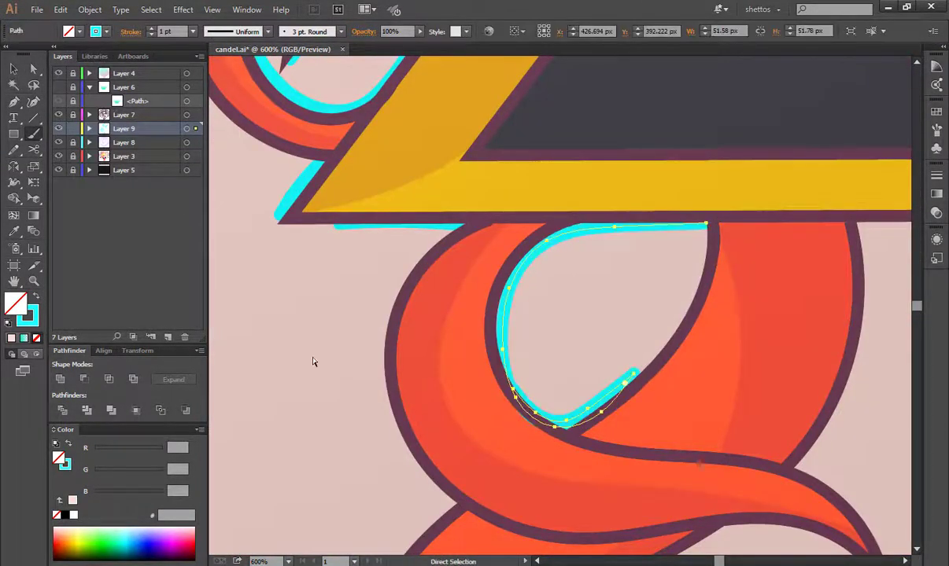
scroll(566, 462, right, 5)
mouse_move(525, 203)
mouse_down()
mouse_move(541, 227)
mouse_move(465, 438)
mouse_up()
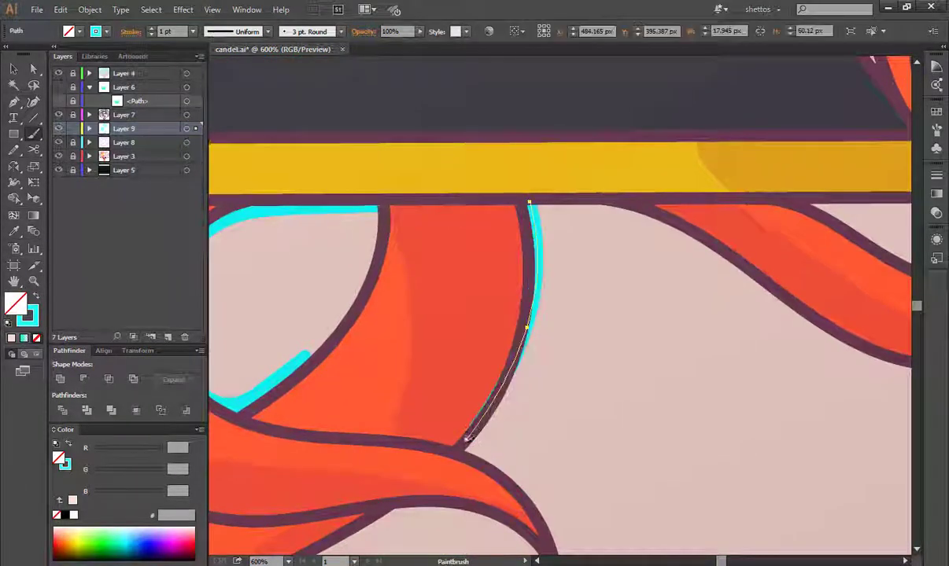
scroll(466, 438, down, 1)
scroll(466, 438, left, 1)
scroll(607, 490, down, 3)
scroll(607, 490, left, 4)
drag(735, 232, 675, 265)
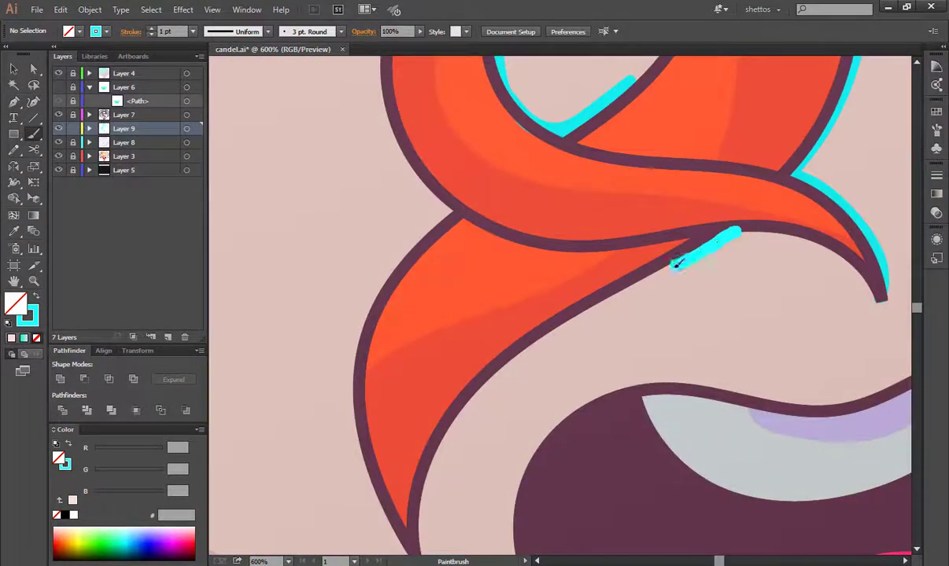
scroll(425, 494, down, 3)
- Paint cyan highlights along the left ear edge and the face's lower-left outline
key(ctrl+minus)
scroll(467, 206, down, 3)
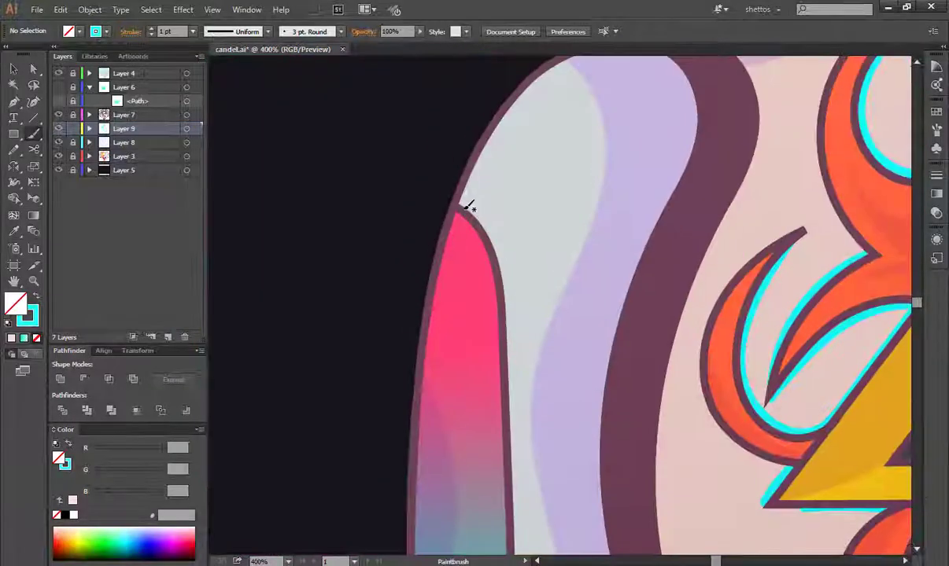
scroll(678, 93, down, 5)
scroll(599, 449, down, 3)
scroll(708, 283, down, 2)
drag(720, 272, 640, 380)
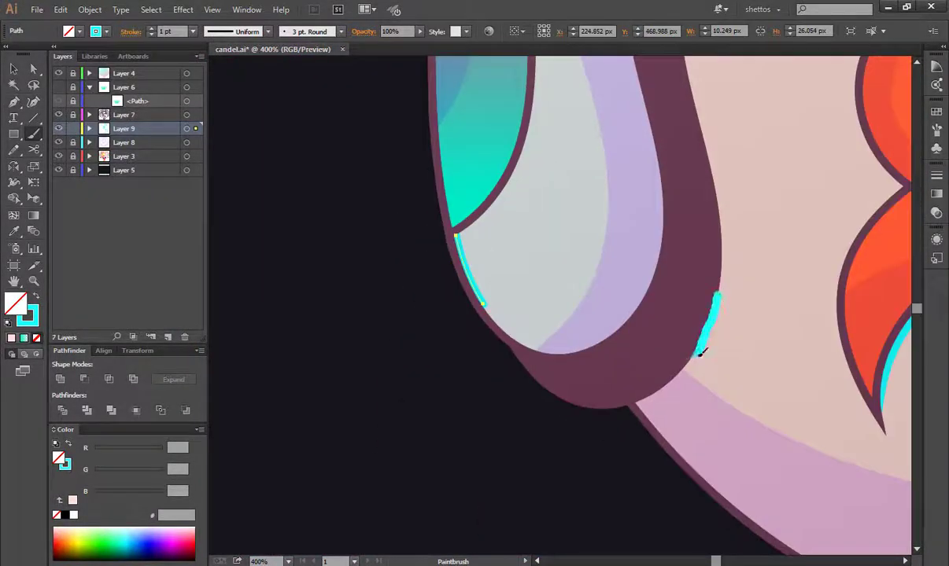
scroll(525, 256, down, 2)
scroll(526, 255, right, 3)
drag(526, 256, 513, 249)
drag(402, 233, 422, 256)
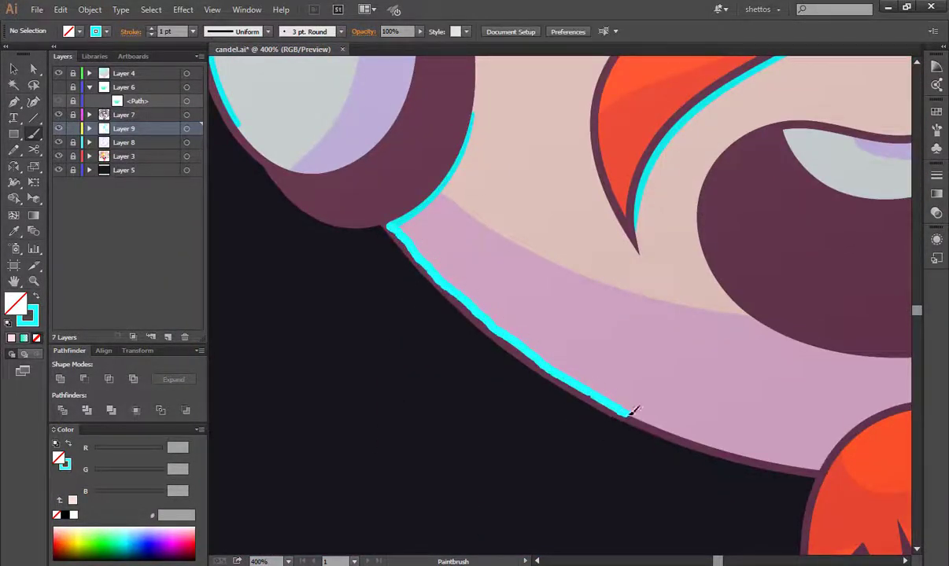
- Highlight the tongue's crease, its top edge, and the white shape inside the mouth
scroll(746, 446, down, 3)
scroll(677, 398, right, 3)
scroll(434, 450, right, 3)
drag(515, 319, 500, 387)
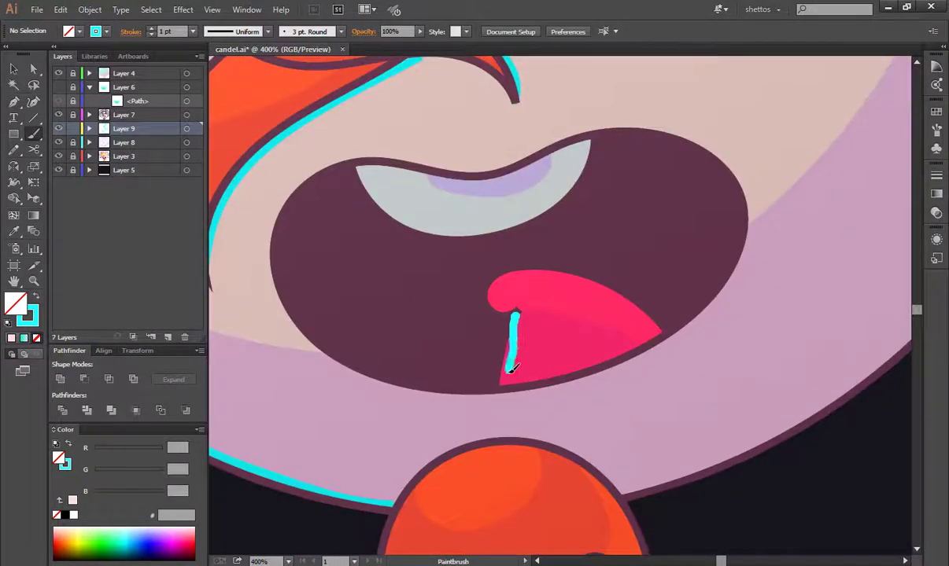
drag(660, 332, 635, 301)
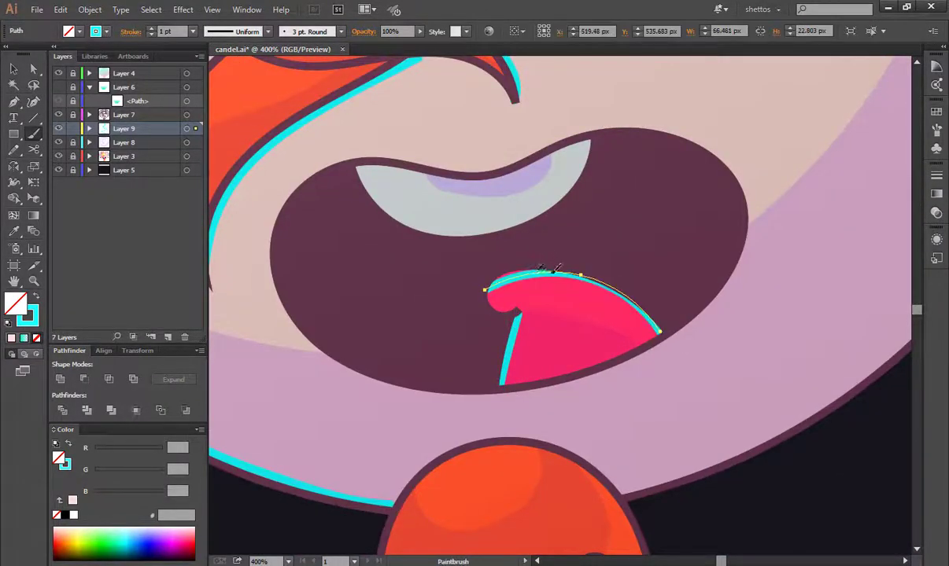
drag(677, 201, 686, 293)
drag(598, 234, 506, 320)
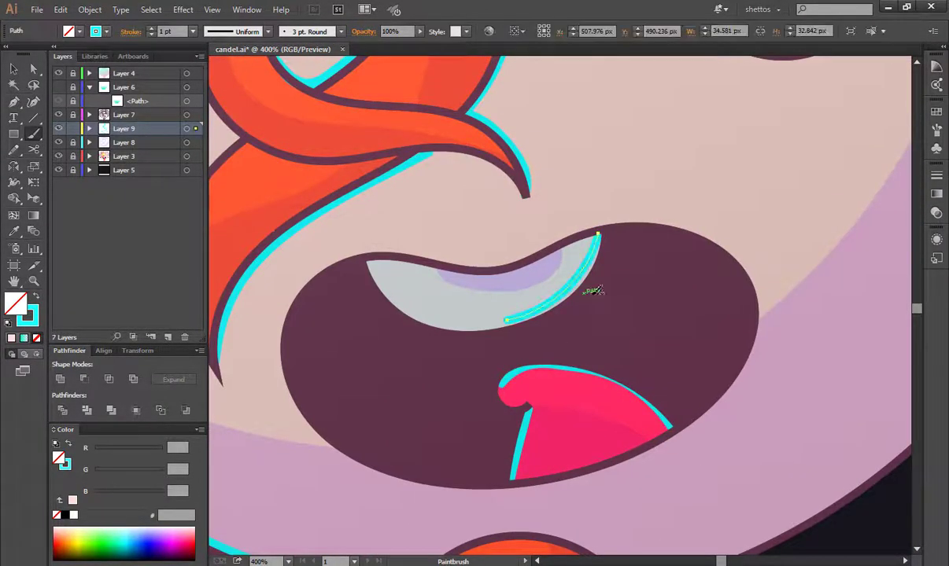
- Highlight the chin flame's top edge and the right flame tongue's outer and inner edges
scroll(646, 318, right, 5)
scroll(555, 310, down, 2)
scroll(828, 188, down, 2)
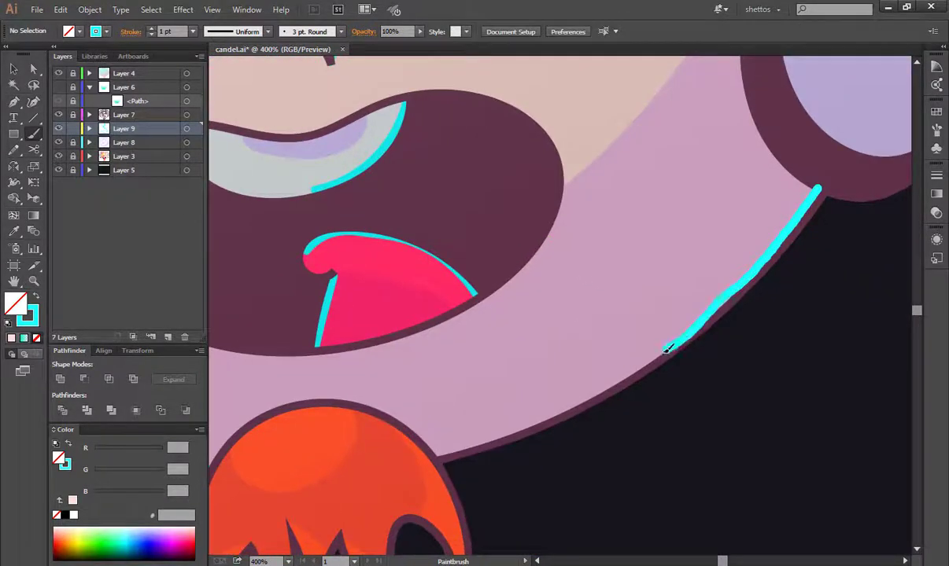
scroll(475, 443, down, 2)
scroll(475, 442, left, 3)
drag(453, 252, 391, 286)
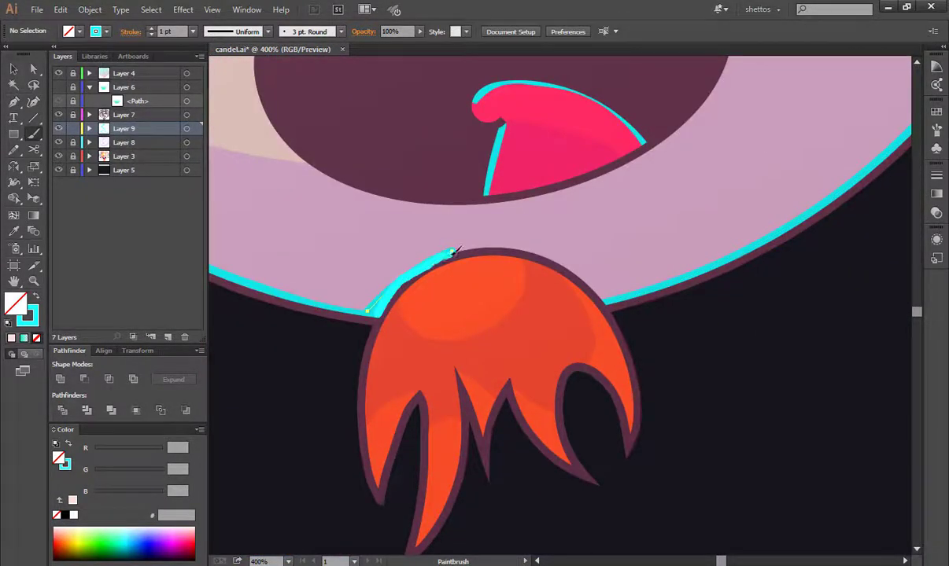
key(ctrl+plus)
drag(652, 78, 773, 389)
drag(641, 256, 543, 289)
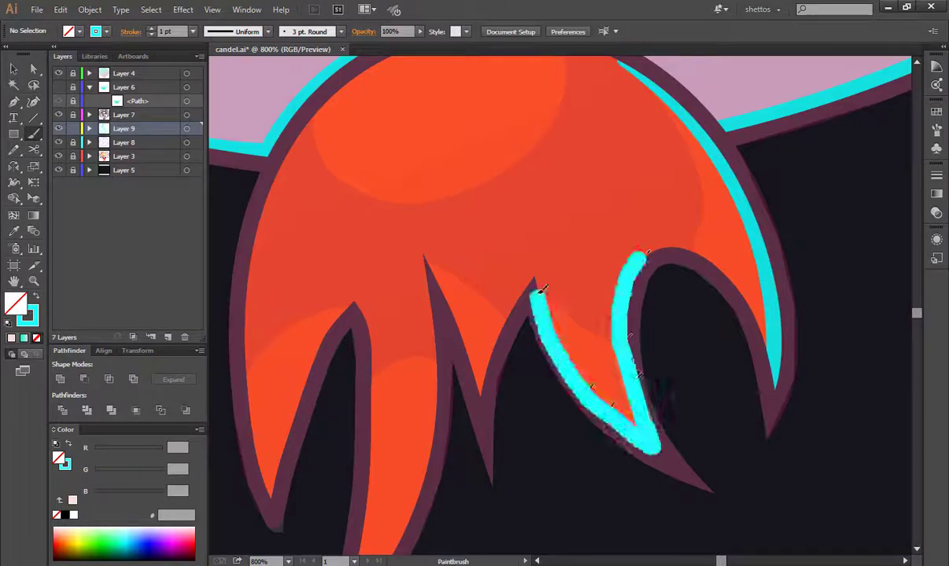
- Add cyan highlights along the next, middle, and left flame tongues
scroll(551, 314, down, 2)
drag(634, 254, 561, 264)
scroll(598, 299, left, 3)
scroll(598, 299, down, 2)
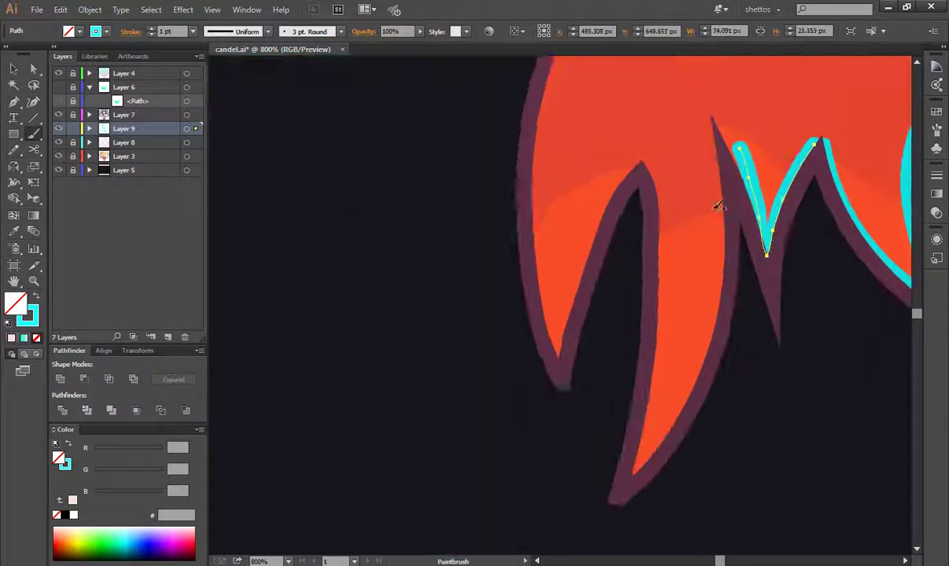
drag(665, 252, 634, 503)
scroll(613, 299, up, 2)
key(n)
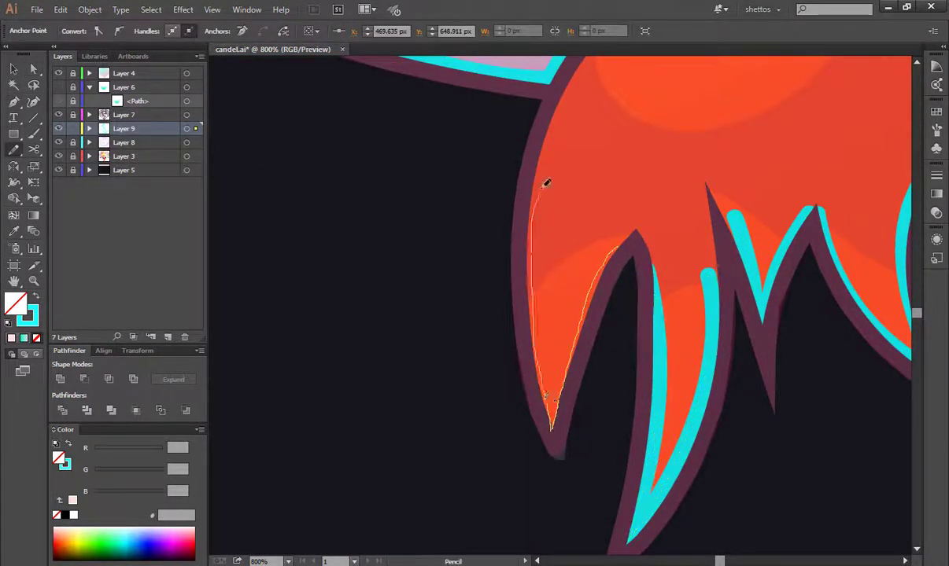
drag(546, 183, 548, 179)
- Add short cyan highlights near the lower right cheek and the right ear's edge
key(ctrl+minus)
drag(644, 301, 439, 447)
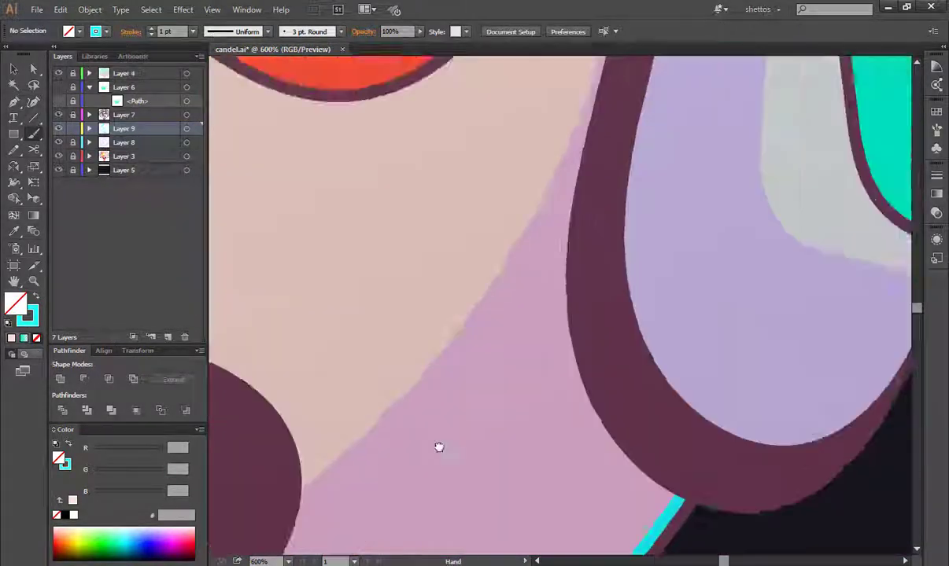
key(ctrl+minus)
drag(636, 363, 632, 387)
drag(580, 478, 595, 460)
scroll(602, 150, up, 10)
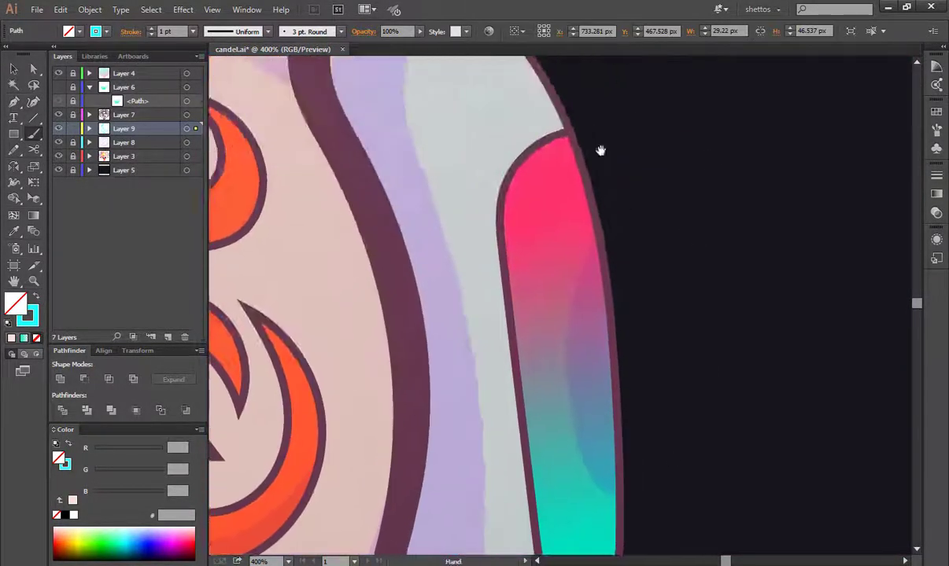
drag(625, 298, 527, 173)
drag(553, 442, 693, 478)
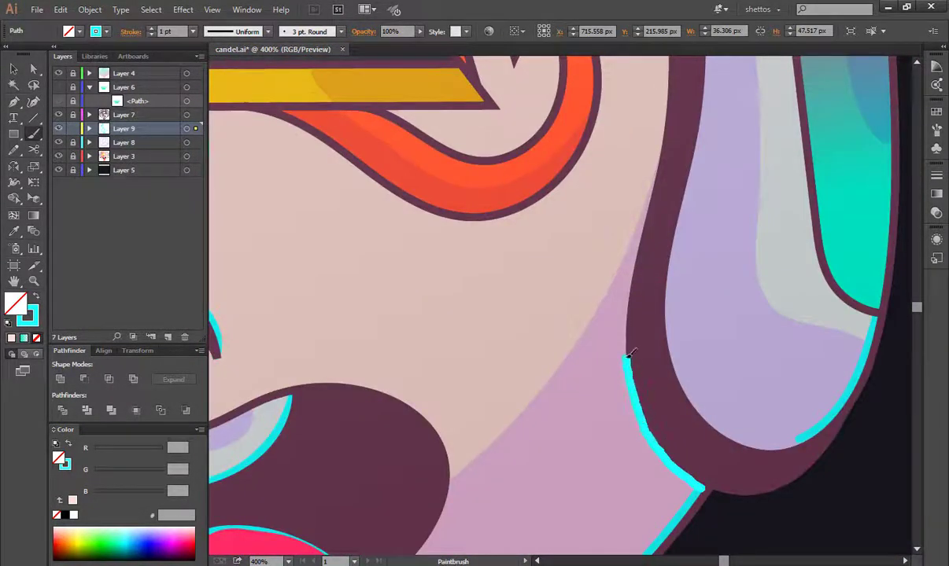
key(ctrl+z)
- Paint cyan highlights along the orange curls beside the triangle, then view the whole artwork
drag(508, 109, 606, 305)
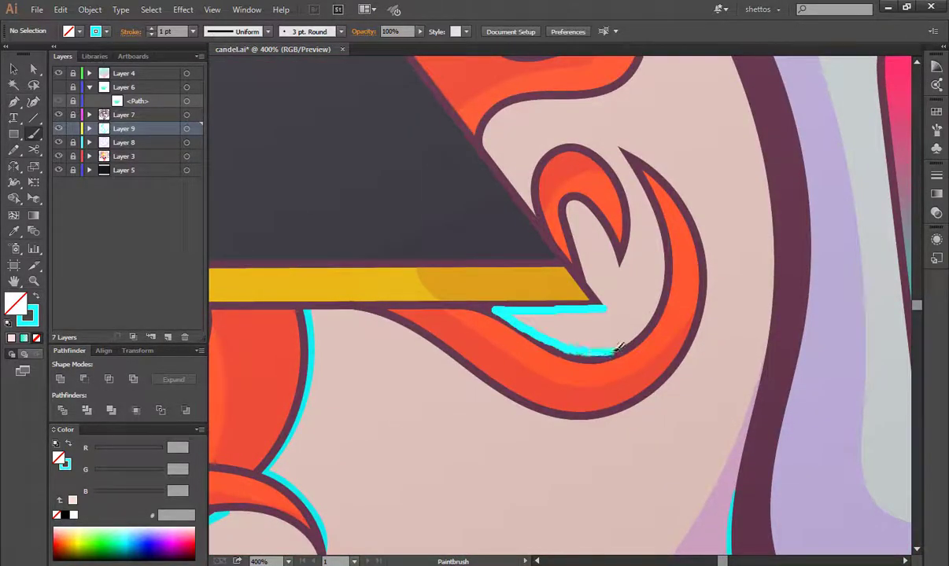
drag(551, 326, 576, 265)
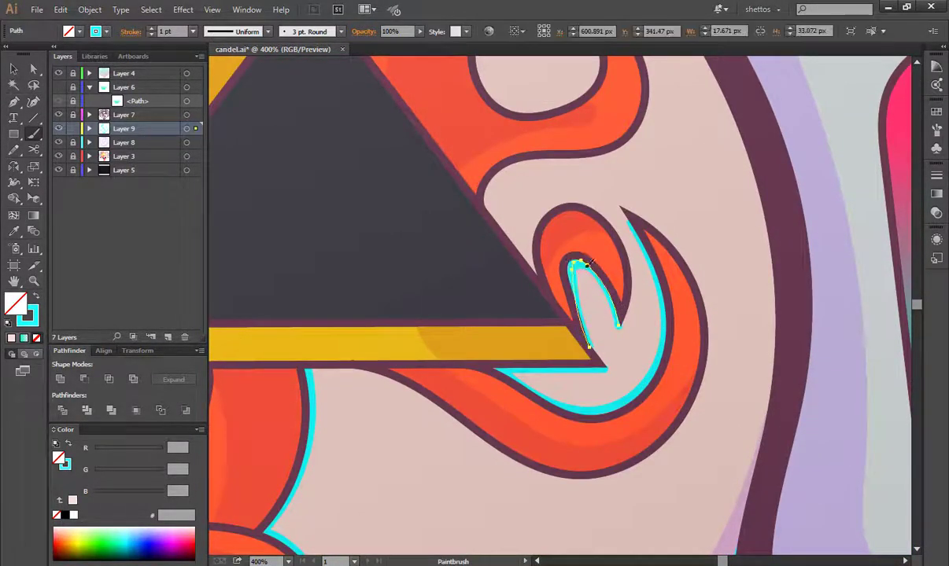
drag(635, 133, 652, 413)
drag(501, 437, 548, 382)
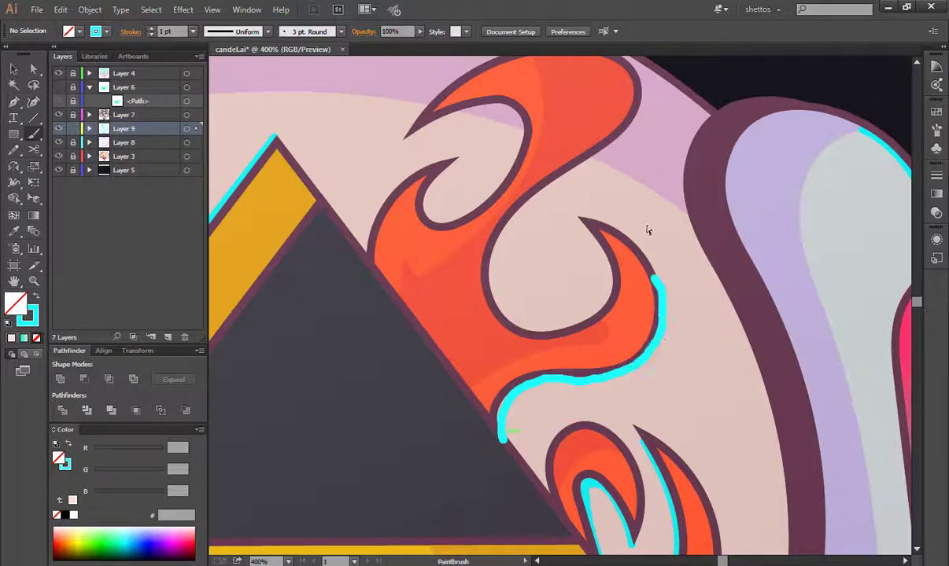
drag(525, 202, 498, 247)
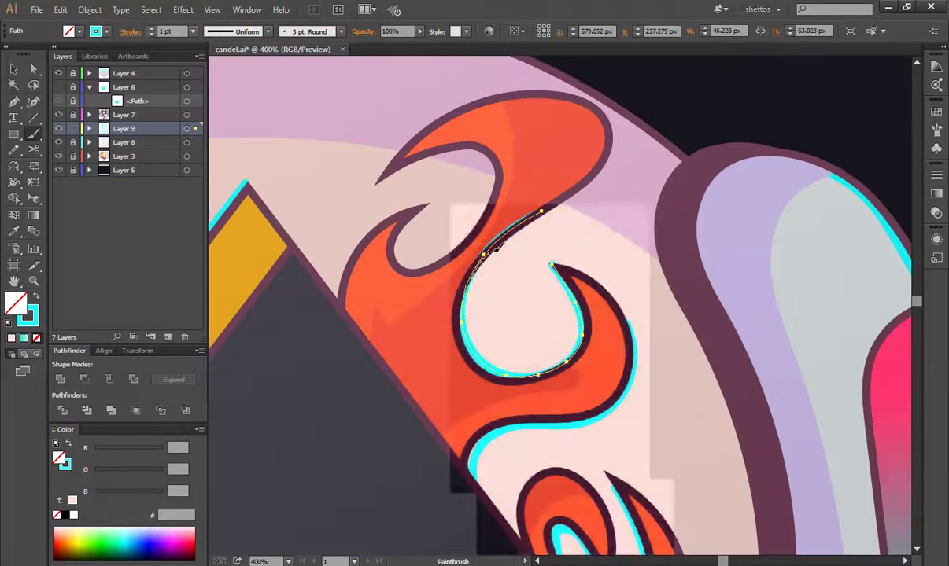
drag(618, 126, 679, 204)
drag(524, 226, 553, 272)
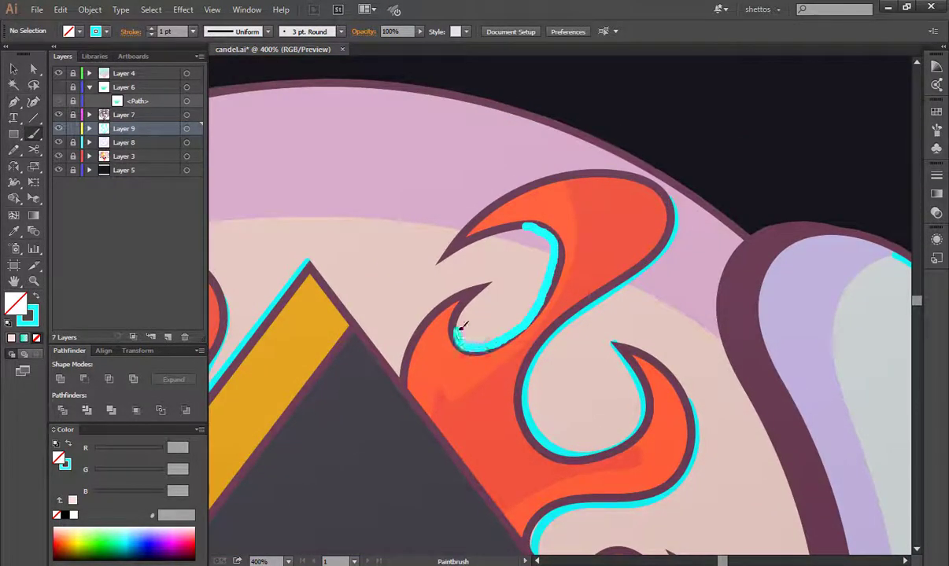
drag(411, 366, 489, 434)
key(ctrl+0)
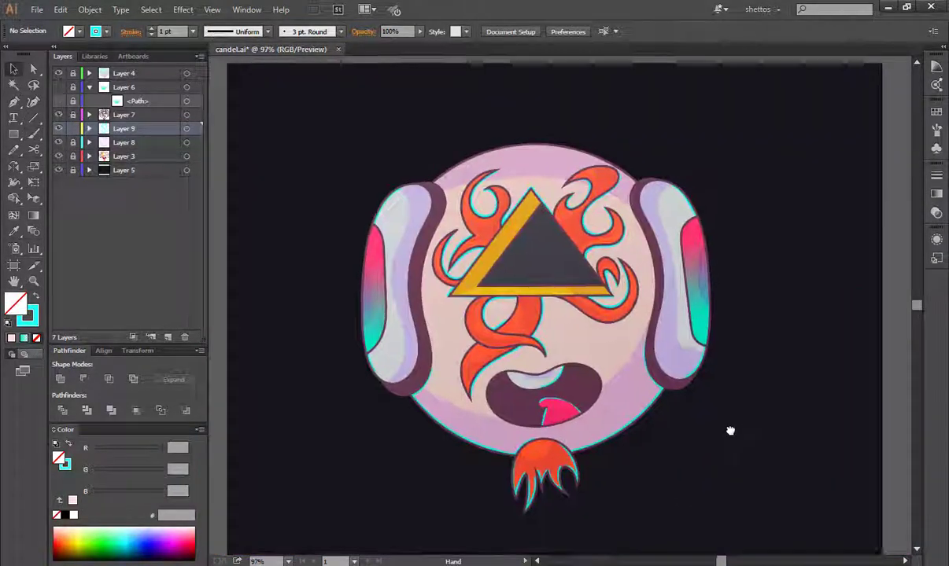
- Draw a closed triangle over the inner triangle and give it a thick cyan stroke
scroll(593, 349, up, 3)
scroll(616, 340, up, 2)
key(p)
click(645, 157)
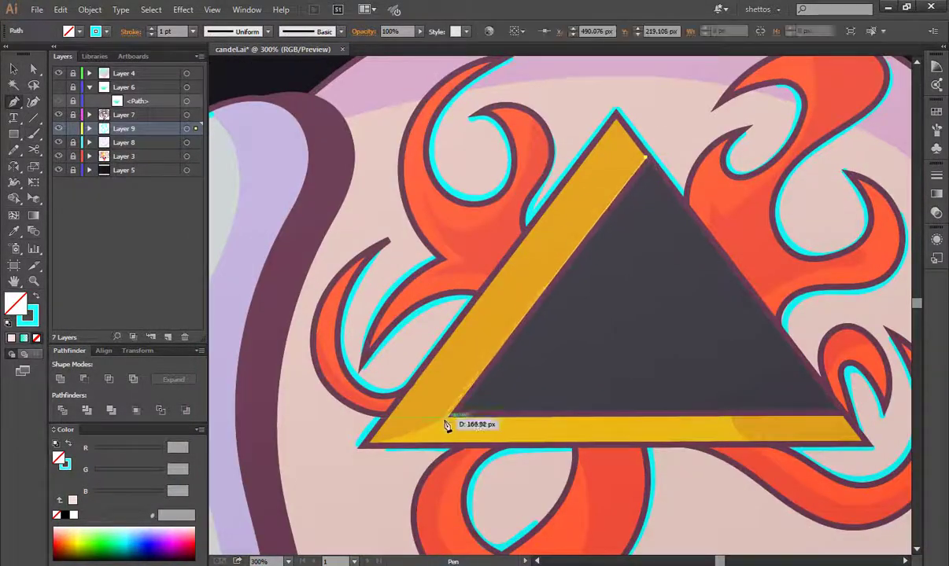
click(444, 417)
click(842, 417)
click(645, 157)
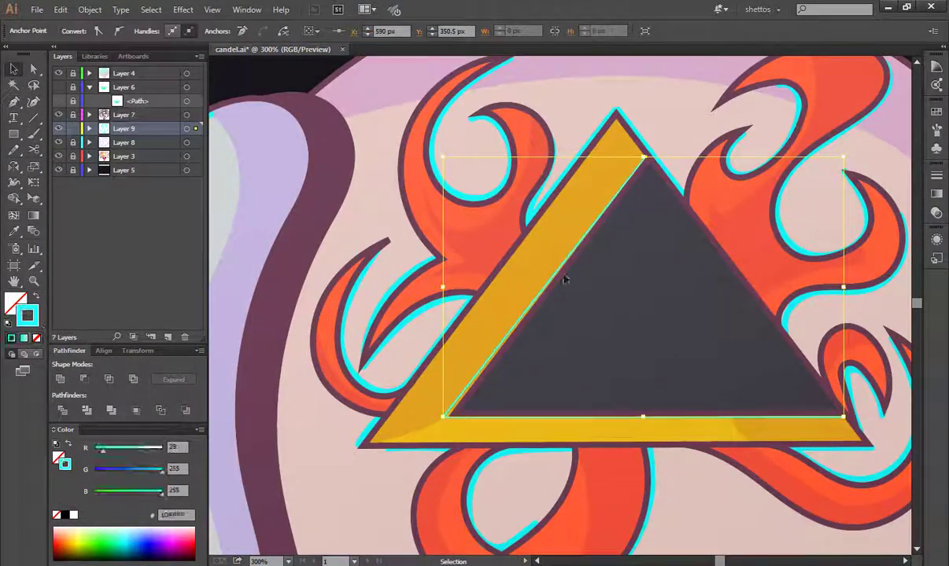
key(v)
key(ctrl+shift+a)
key(a)
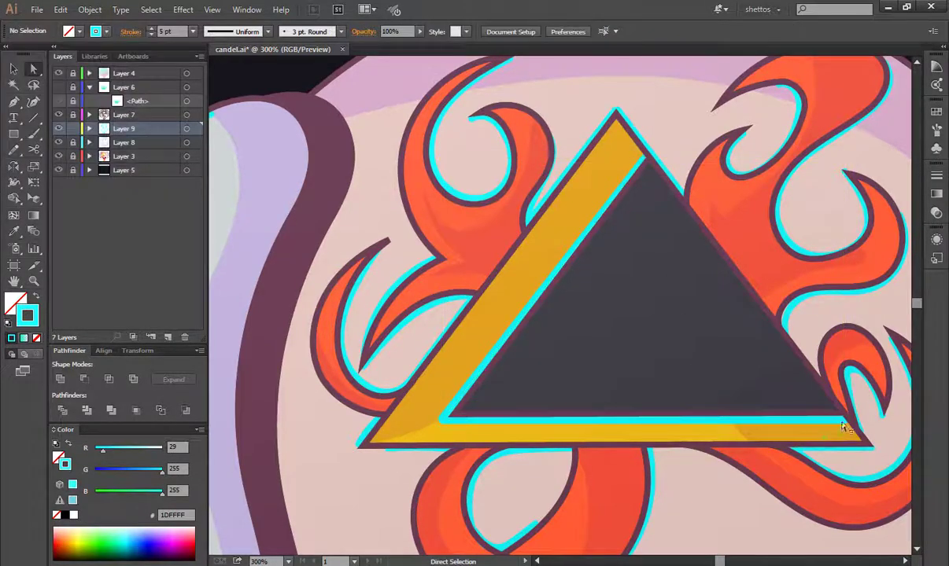
- Unhide and unlock the Layer 6 light beam and move it up above the head
key(ctrl+0)
click(59, 101)
click(89, 86)
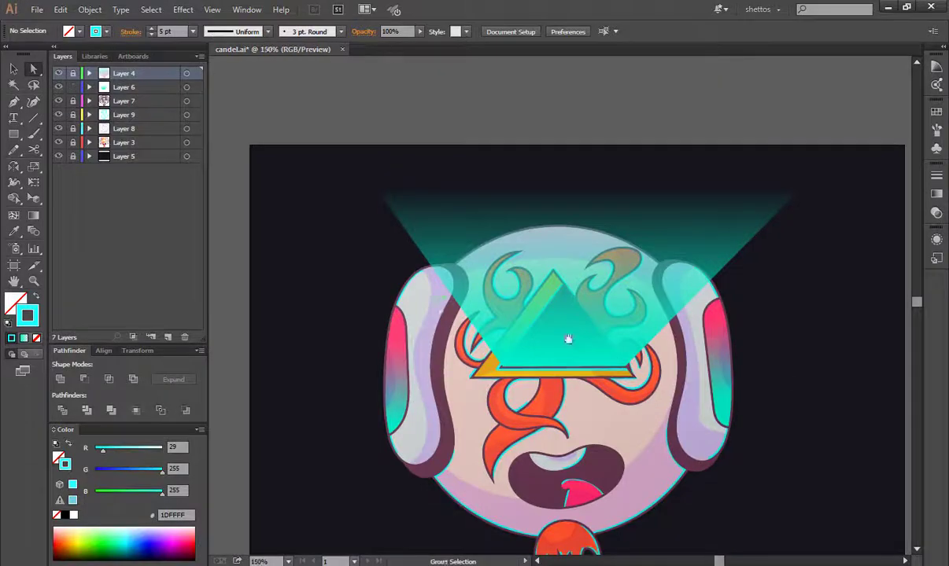
key(ctrl+plus)
click(72, 87)
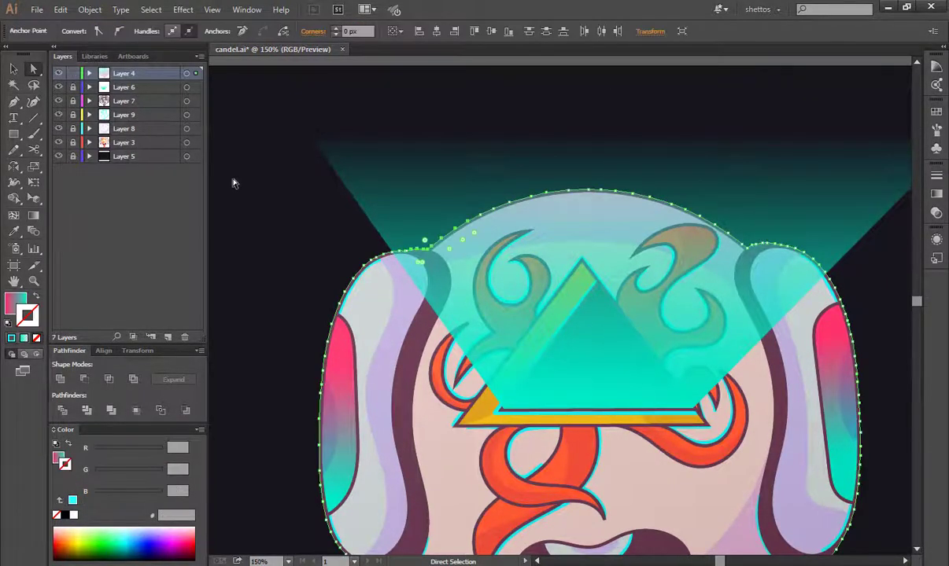
click(233, 181)
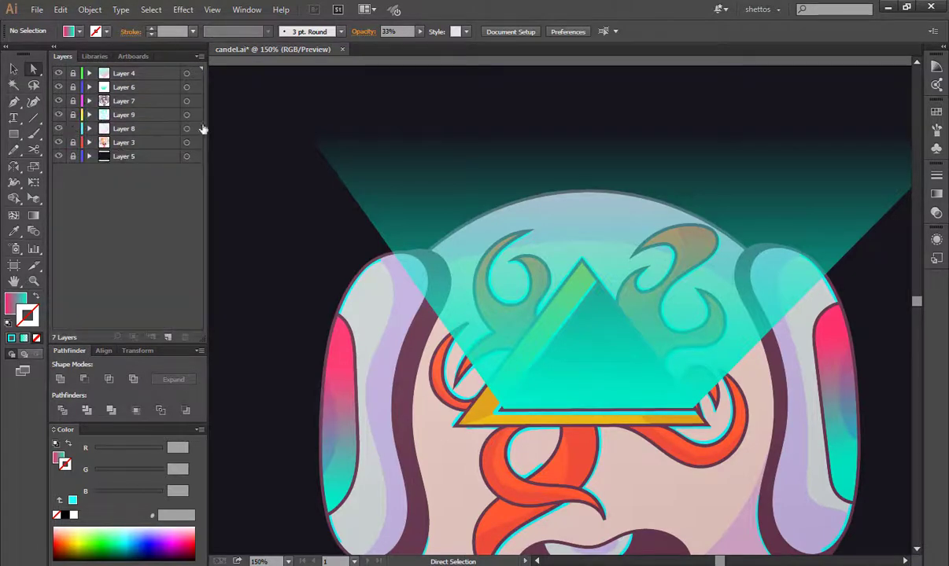
key(ctrl+alt+2)
drag(559, 387, 586, 261)
- Select the head and navy background in the Layers panel, ending with Layer 6 active
scroll(472, 220, up, 1)
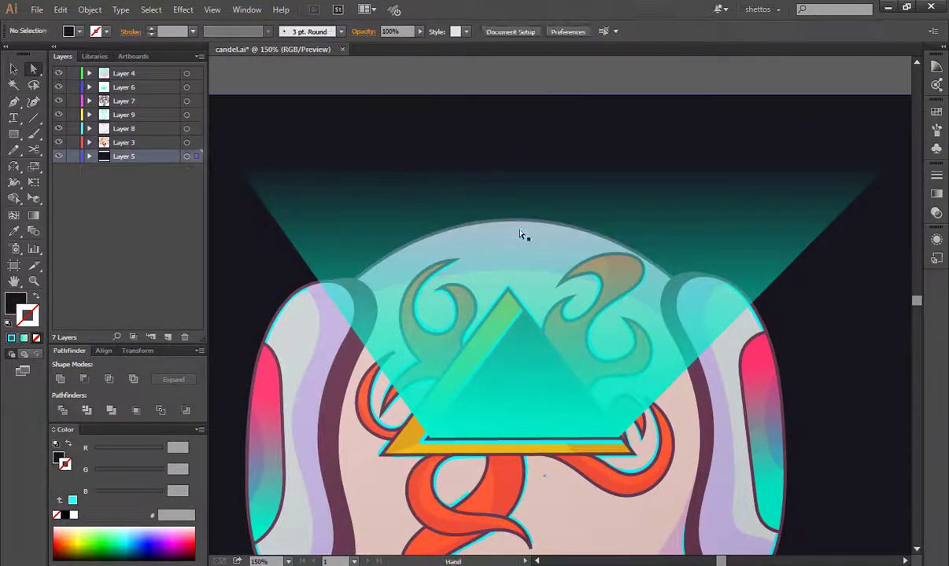
click(521, 234)
key(ctrl+0)
click(89, 115)
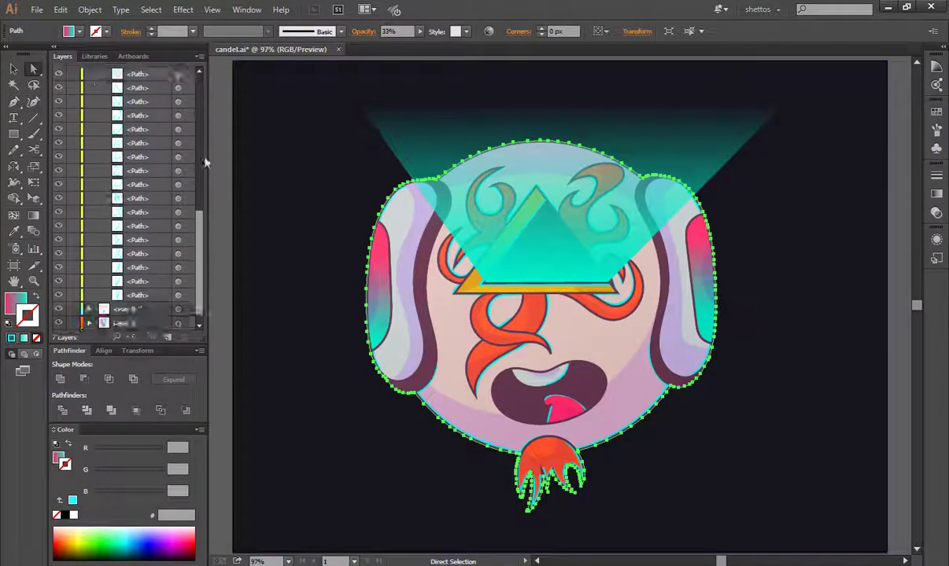
scroll(126, 189, up, 10)
click(89, 128)
click(454, 120)
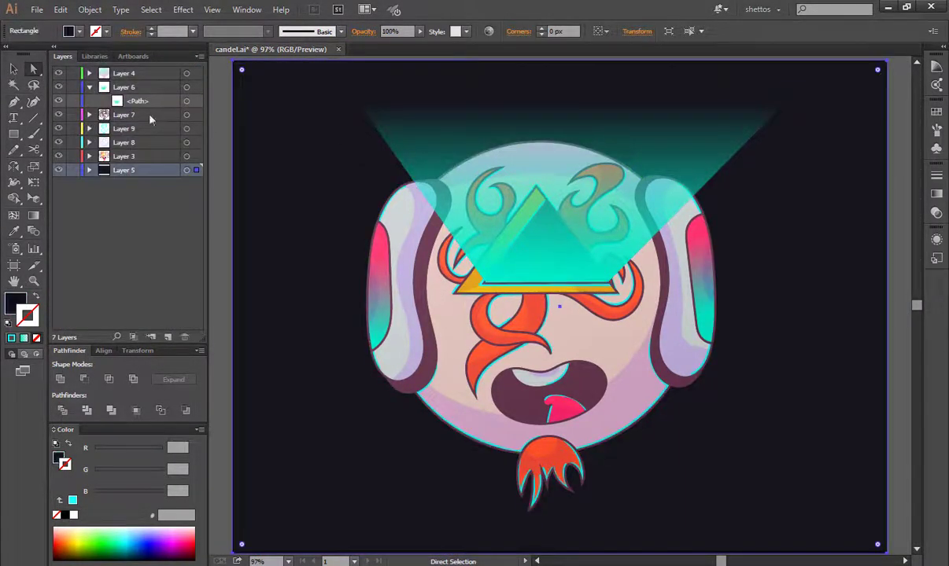
click(72, 170)
- Scatter six cyan sparkle dots through the beam and thicken their stroke to 6 pt
scroll(555, 275, up, 5)
scroll(555, 274, down, 3)
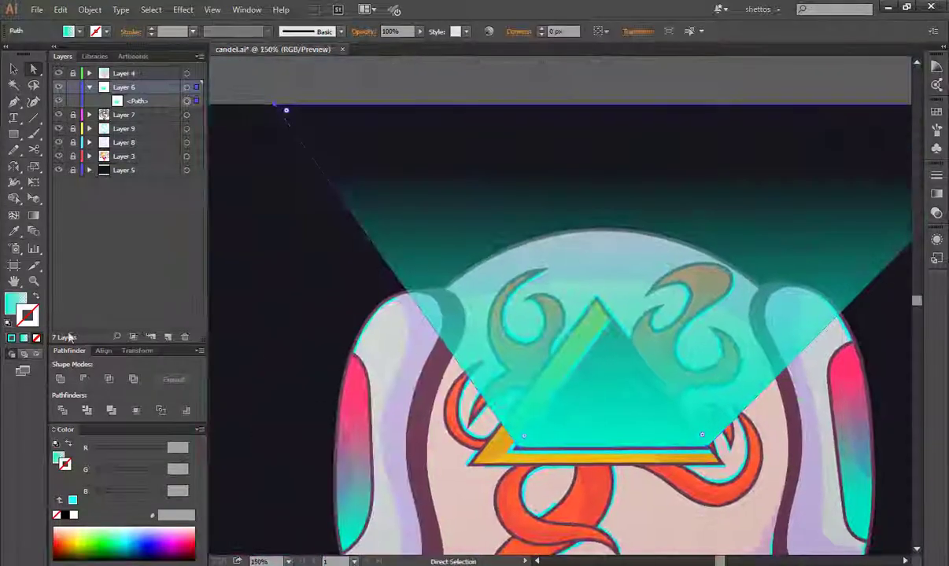
key(shift+x)
key(b)
click(535, 163)
click(860, 212)
click(642, 163)
click(490, 216)
click(430, 251)
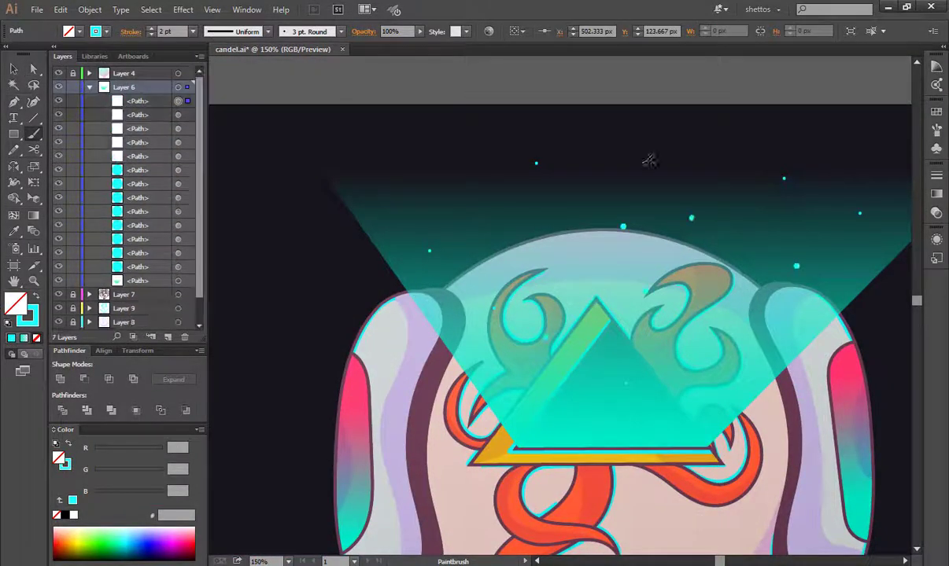
click(479, 312)
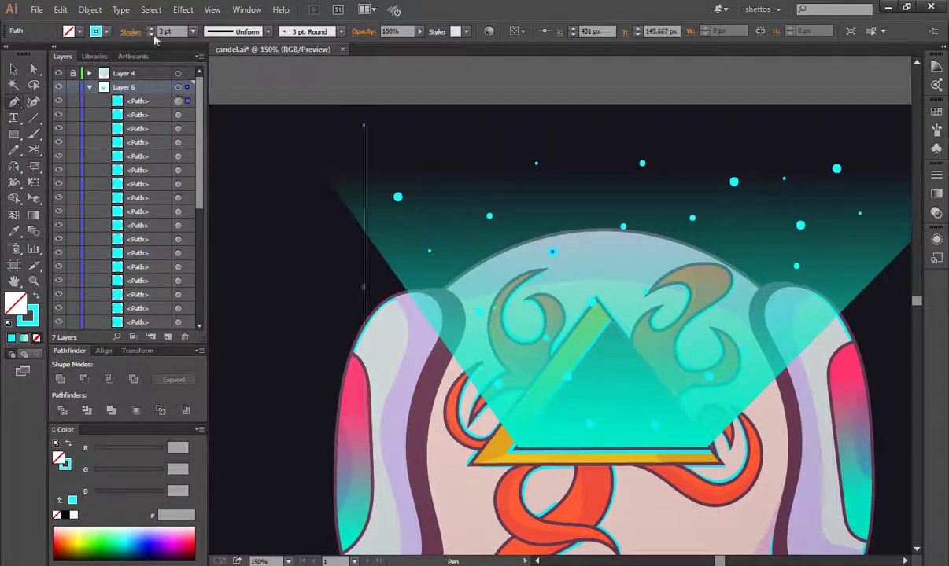
click(131, 31)
key(o)
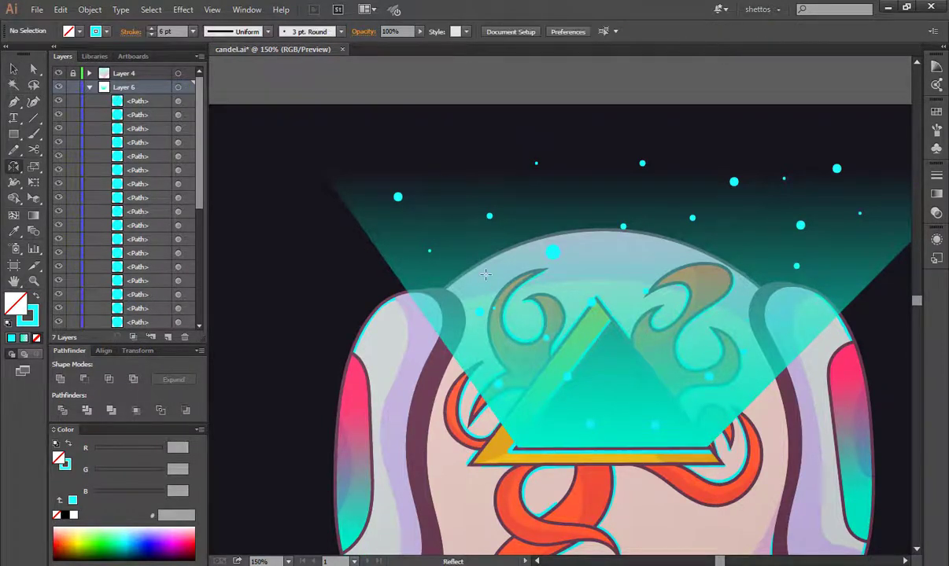
- Draw three short straight cyan rays radiating from the triangle
key(p)
click(542, 383)
click(497, 329)
click(652, 397)
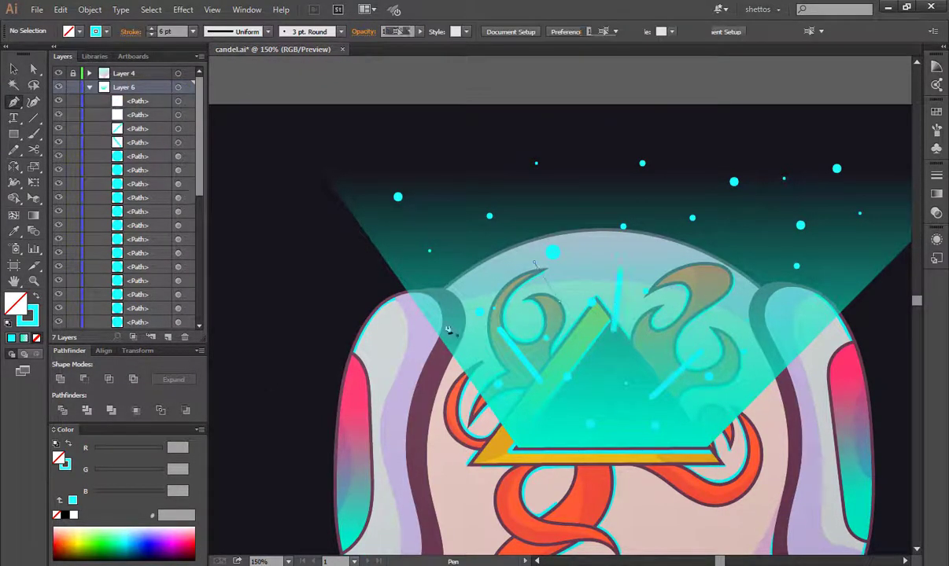
click(812, 321)
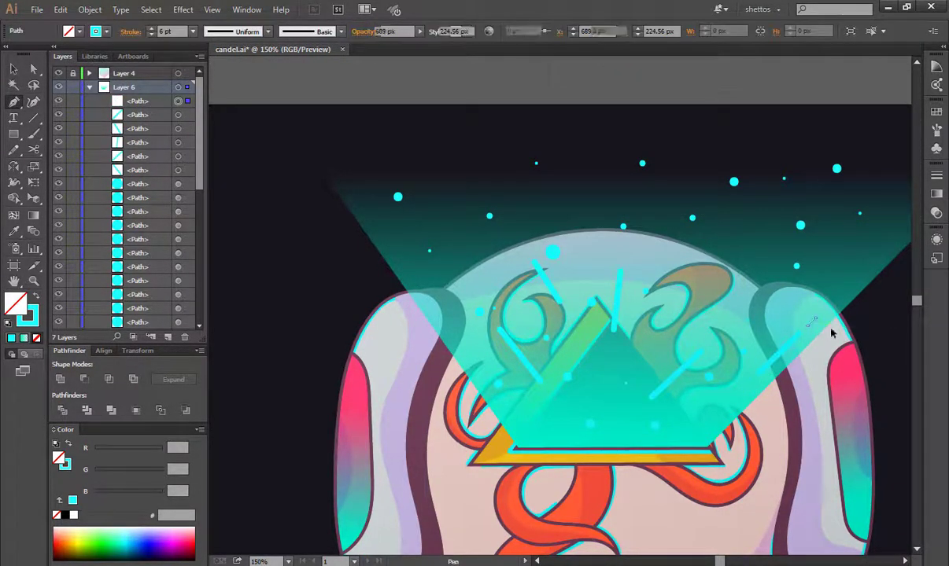
key(ctrl+shift+a)
scroll(627, 266, up, 1)
click(526, 266)
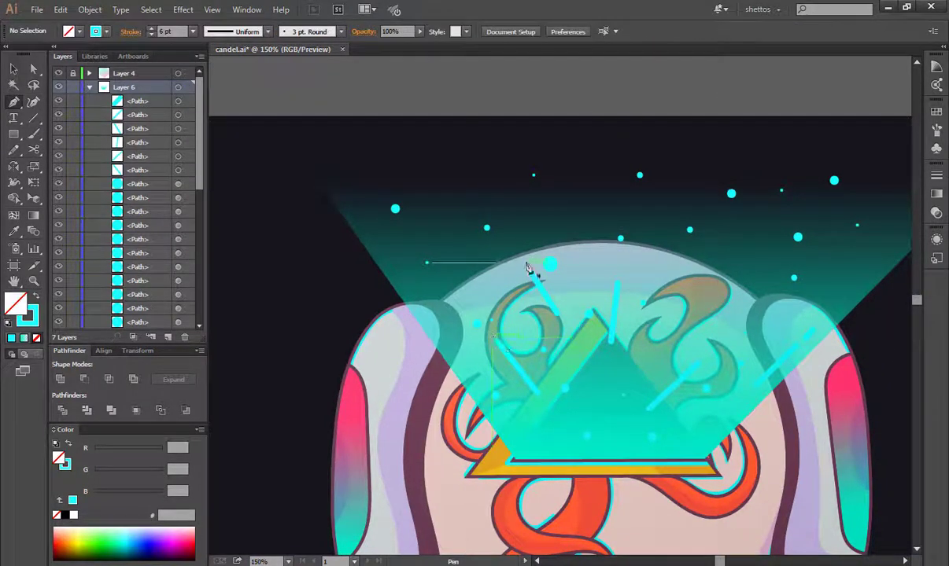
click(513, 245)
key(ctrl+shift+a)
key(v)
key(ctrl+0)
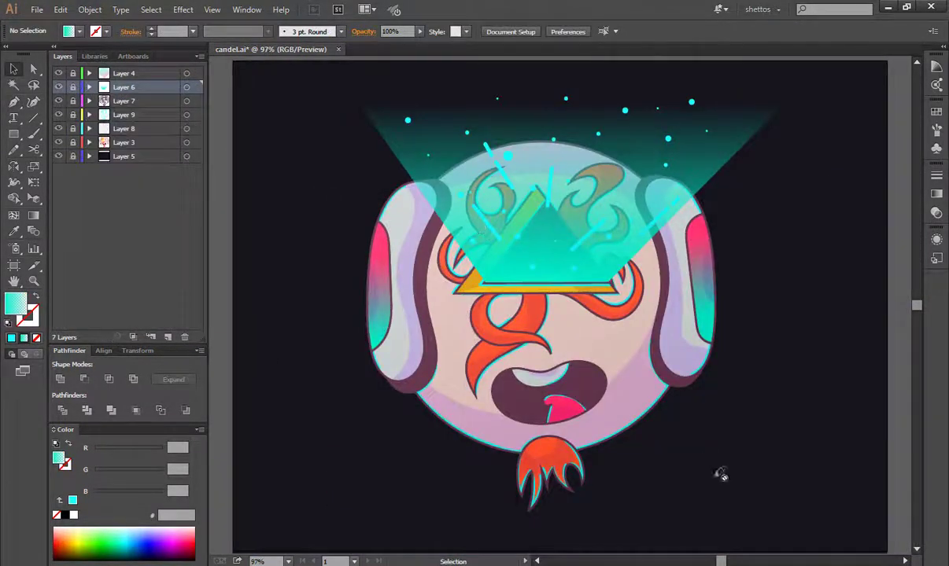
- On a new layer, start a caption below the head set in Riffic Free Bold
key(t)
click(167, 337)
click(668, 444)
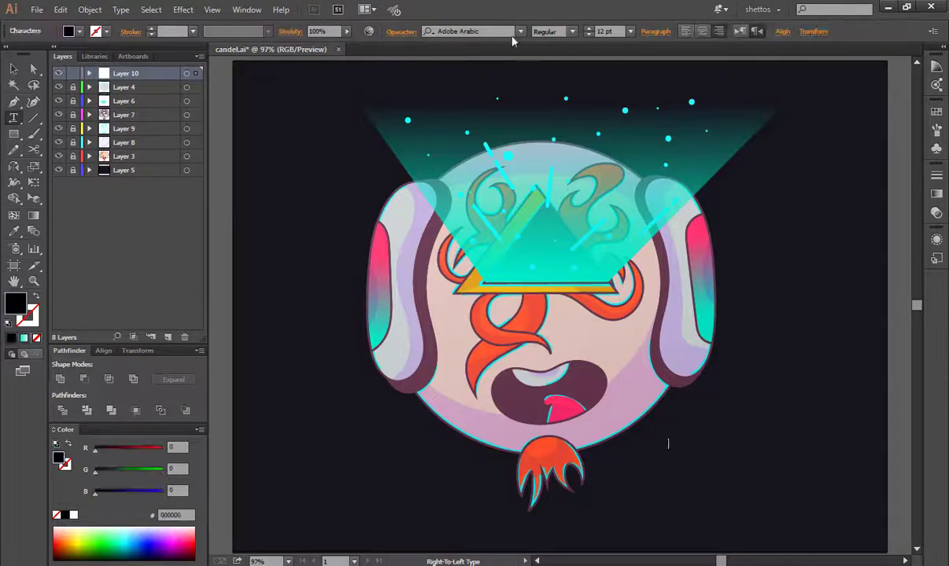
text(riffic)
key(Return)
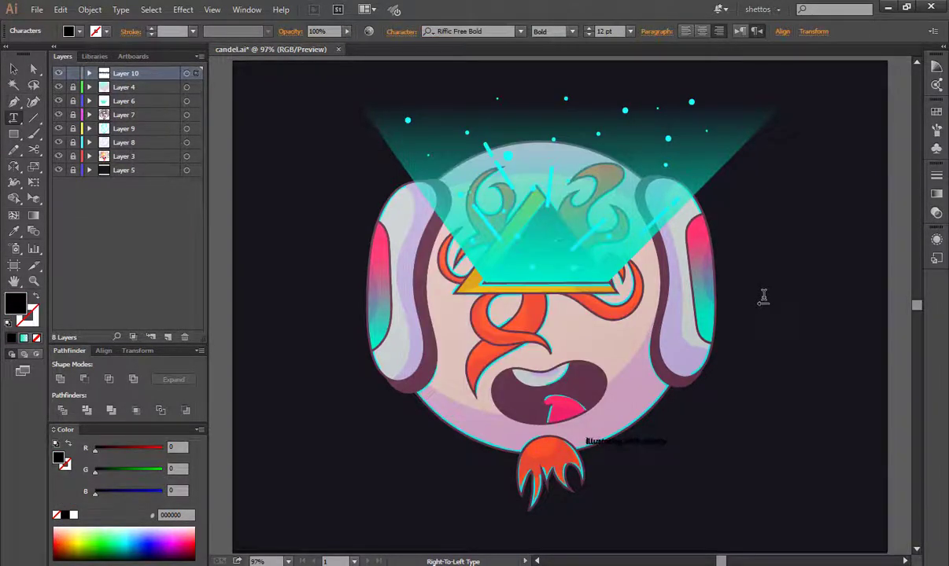
- Fill the caption white and move it left beside the flame beard
click(743, 31)
key(ctrl+a)
double_click(15, 303)
click(880, 237)
key(Escape)
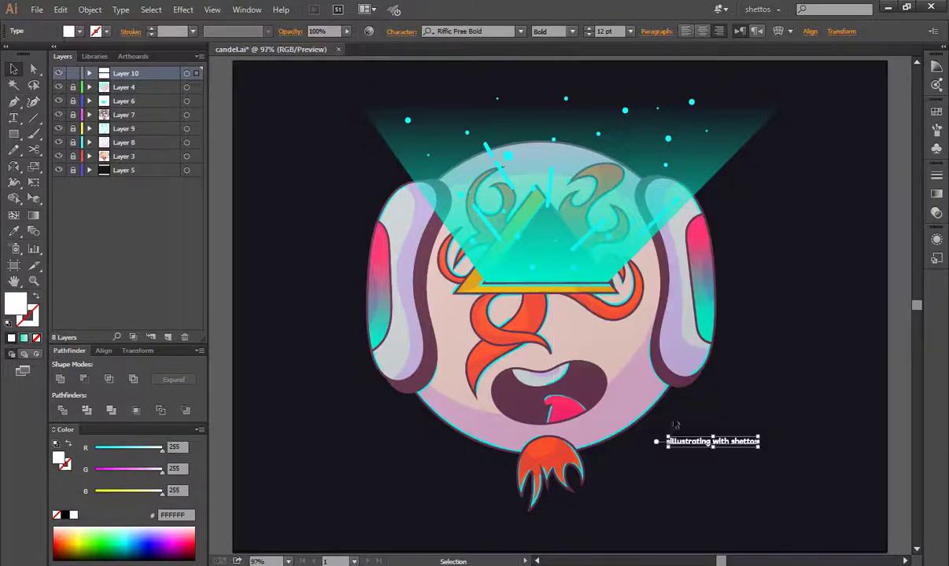
scroll(735, 372, down, 3)
drag(735, 373, 652, 386)
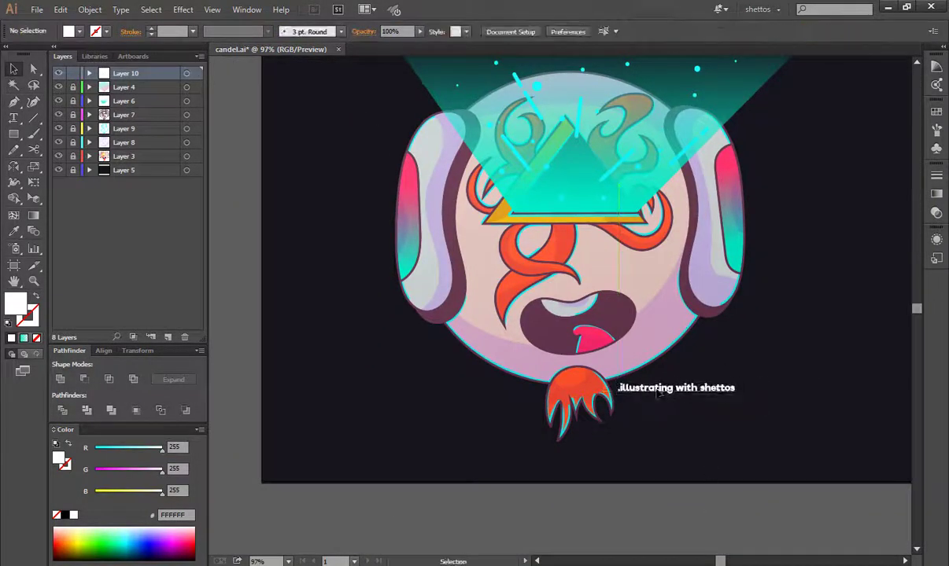
scroll(673, 534, up, 2)
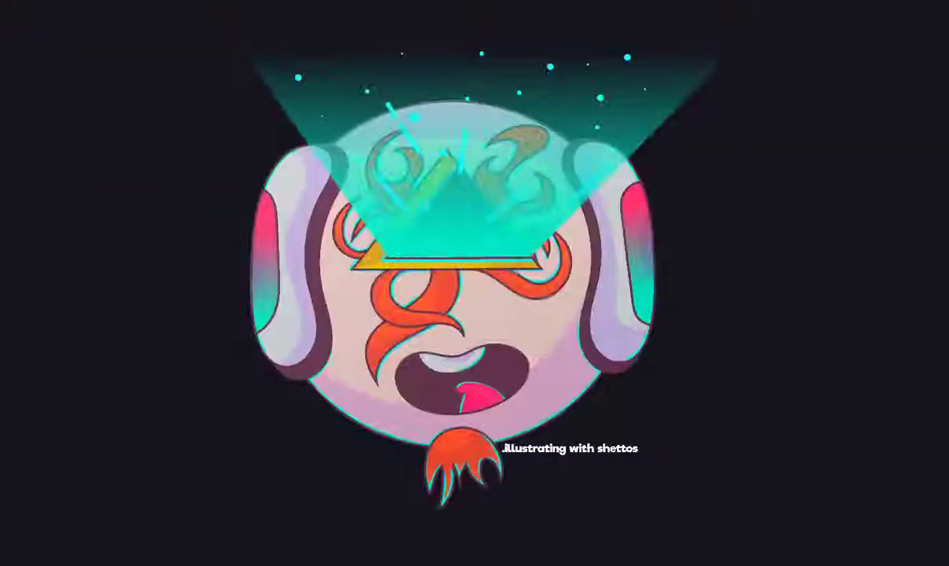